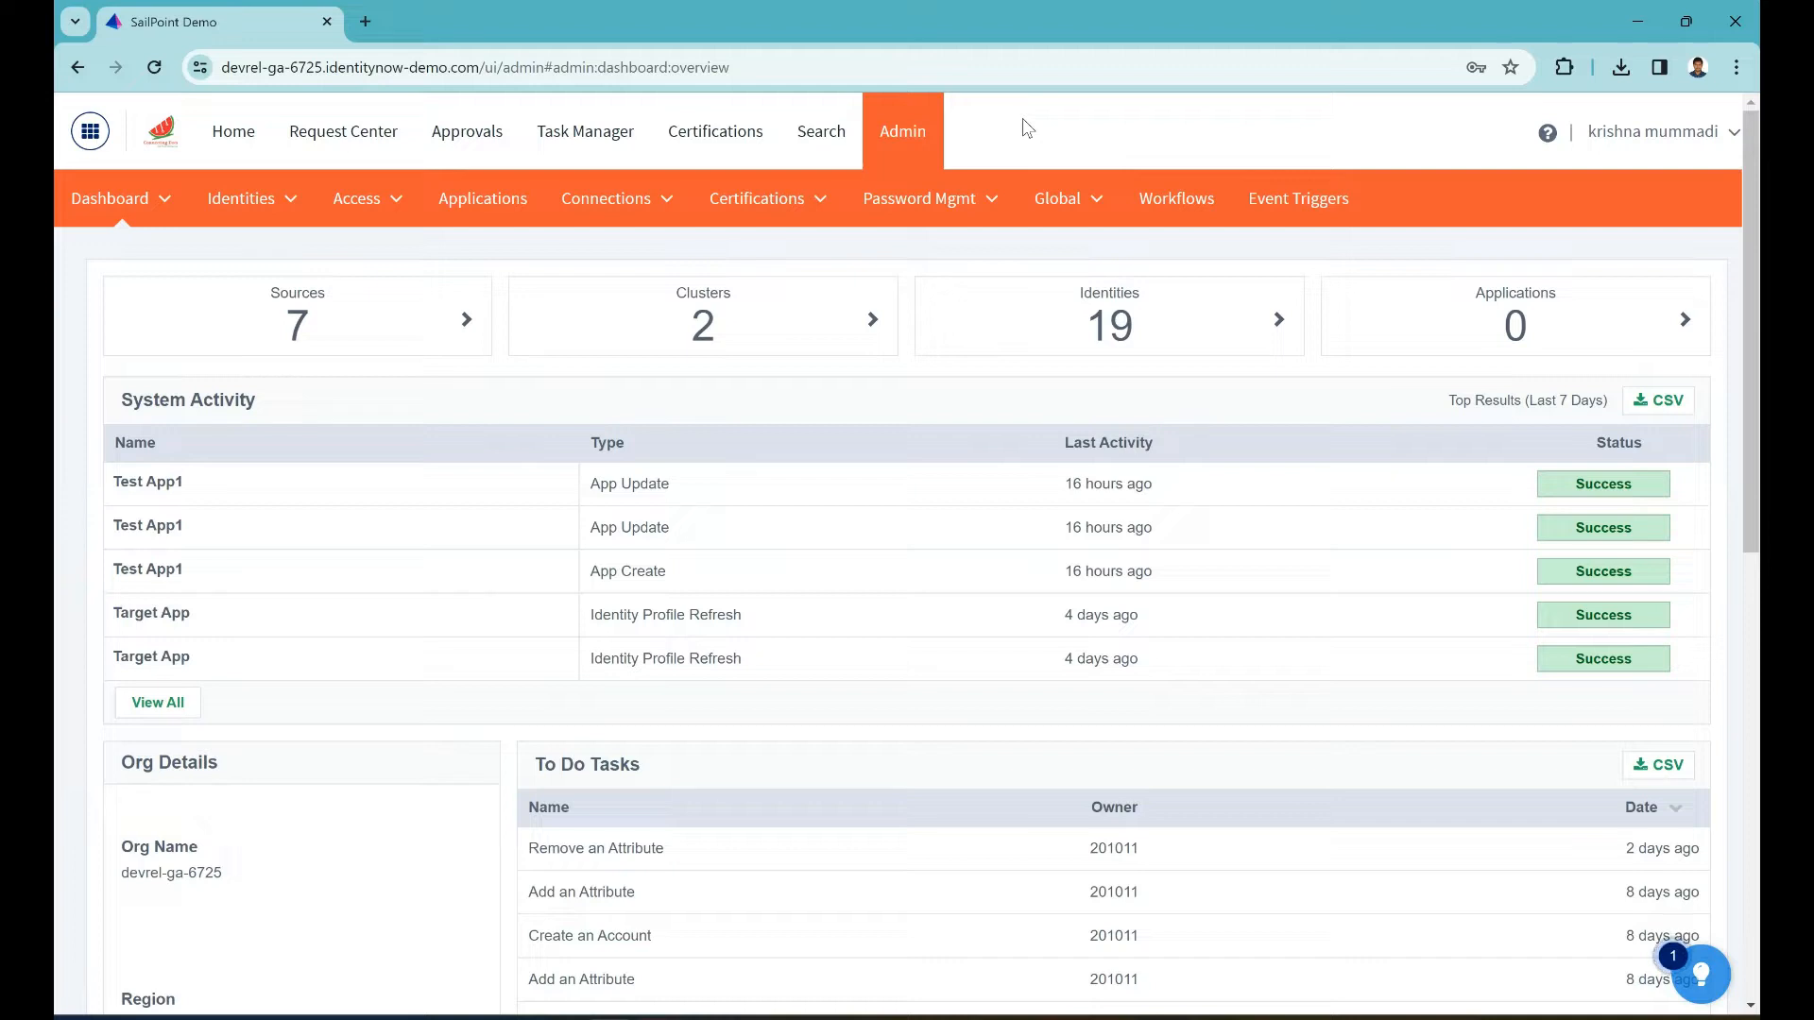
Step: Open the Search page in a new browser tab and run the query identityProfile.name:SuccessFactors
middle_click(821, 131)
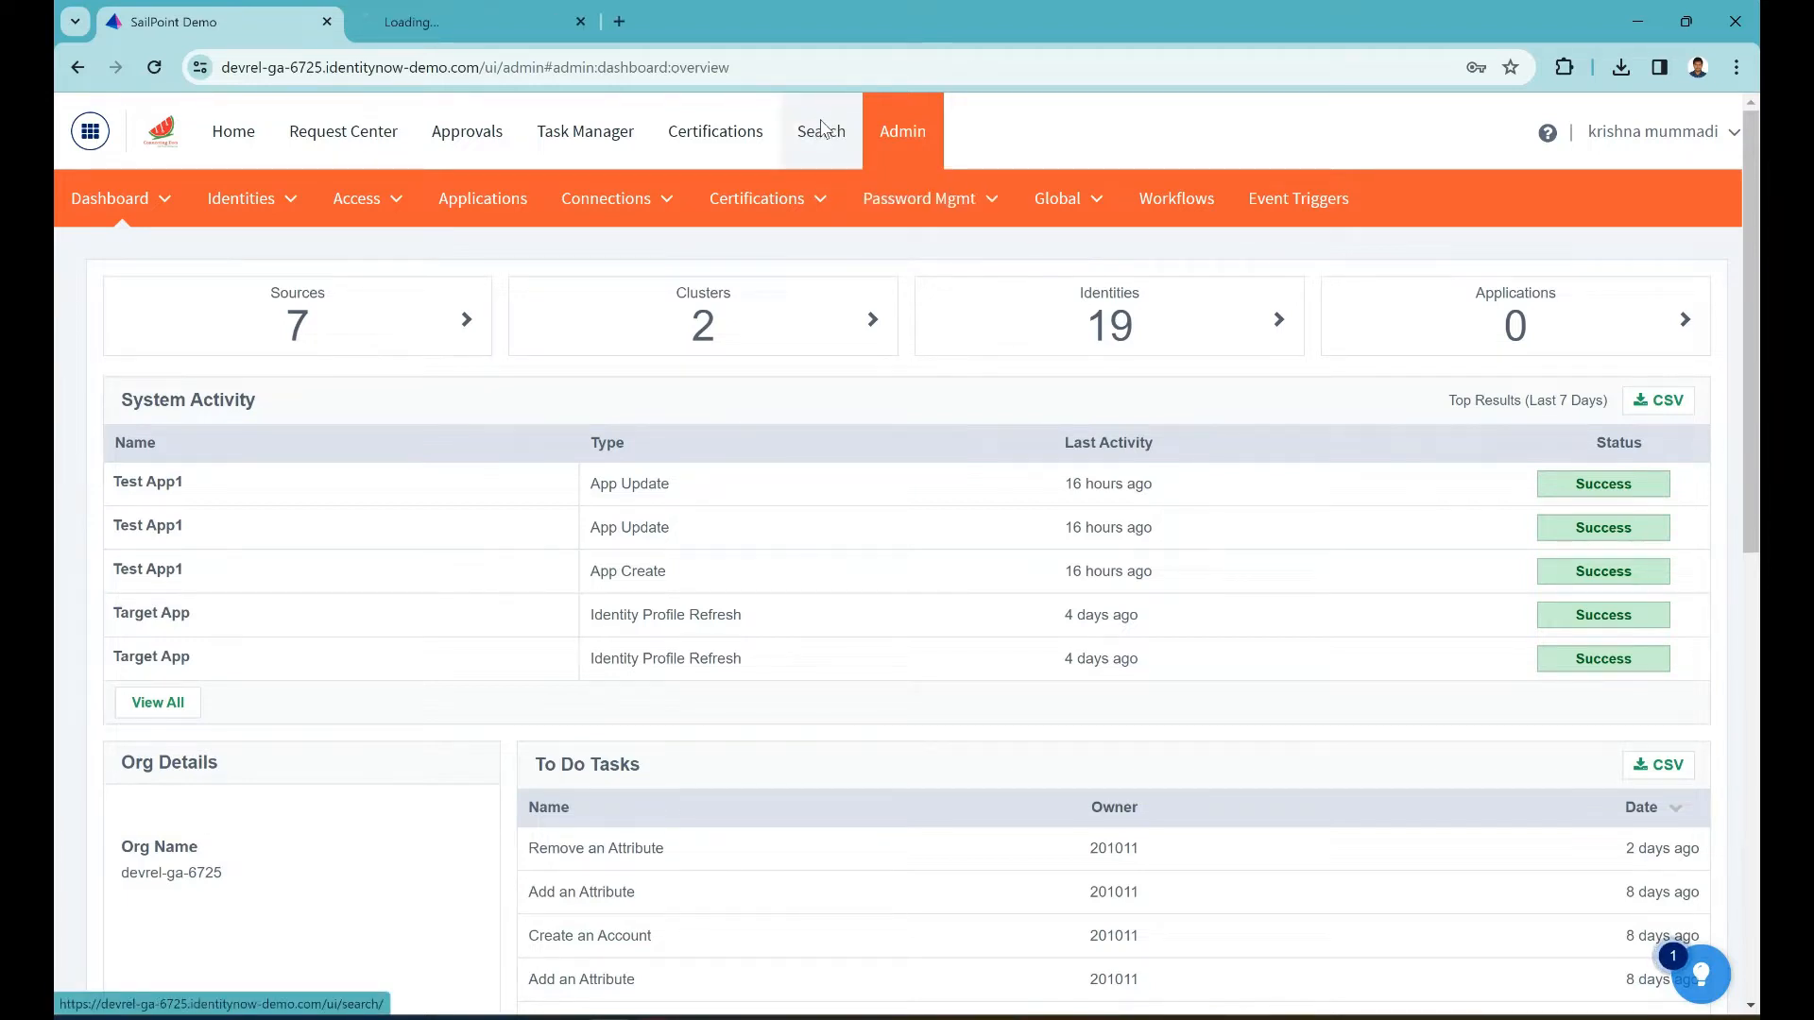
left_click(419, 21)
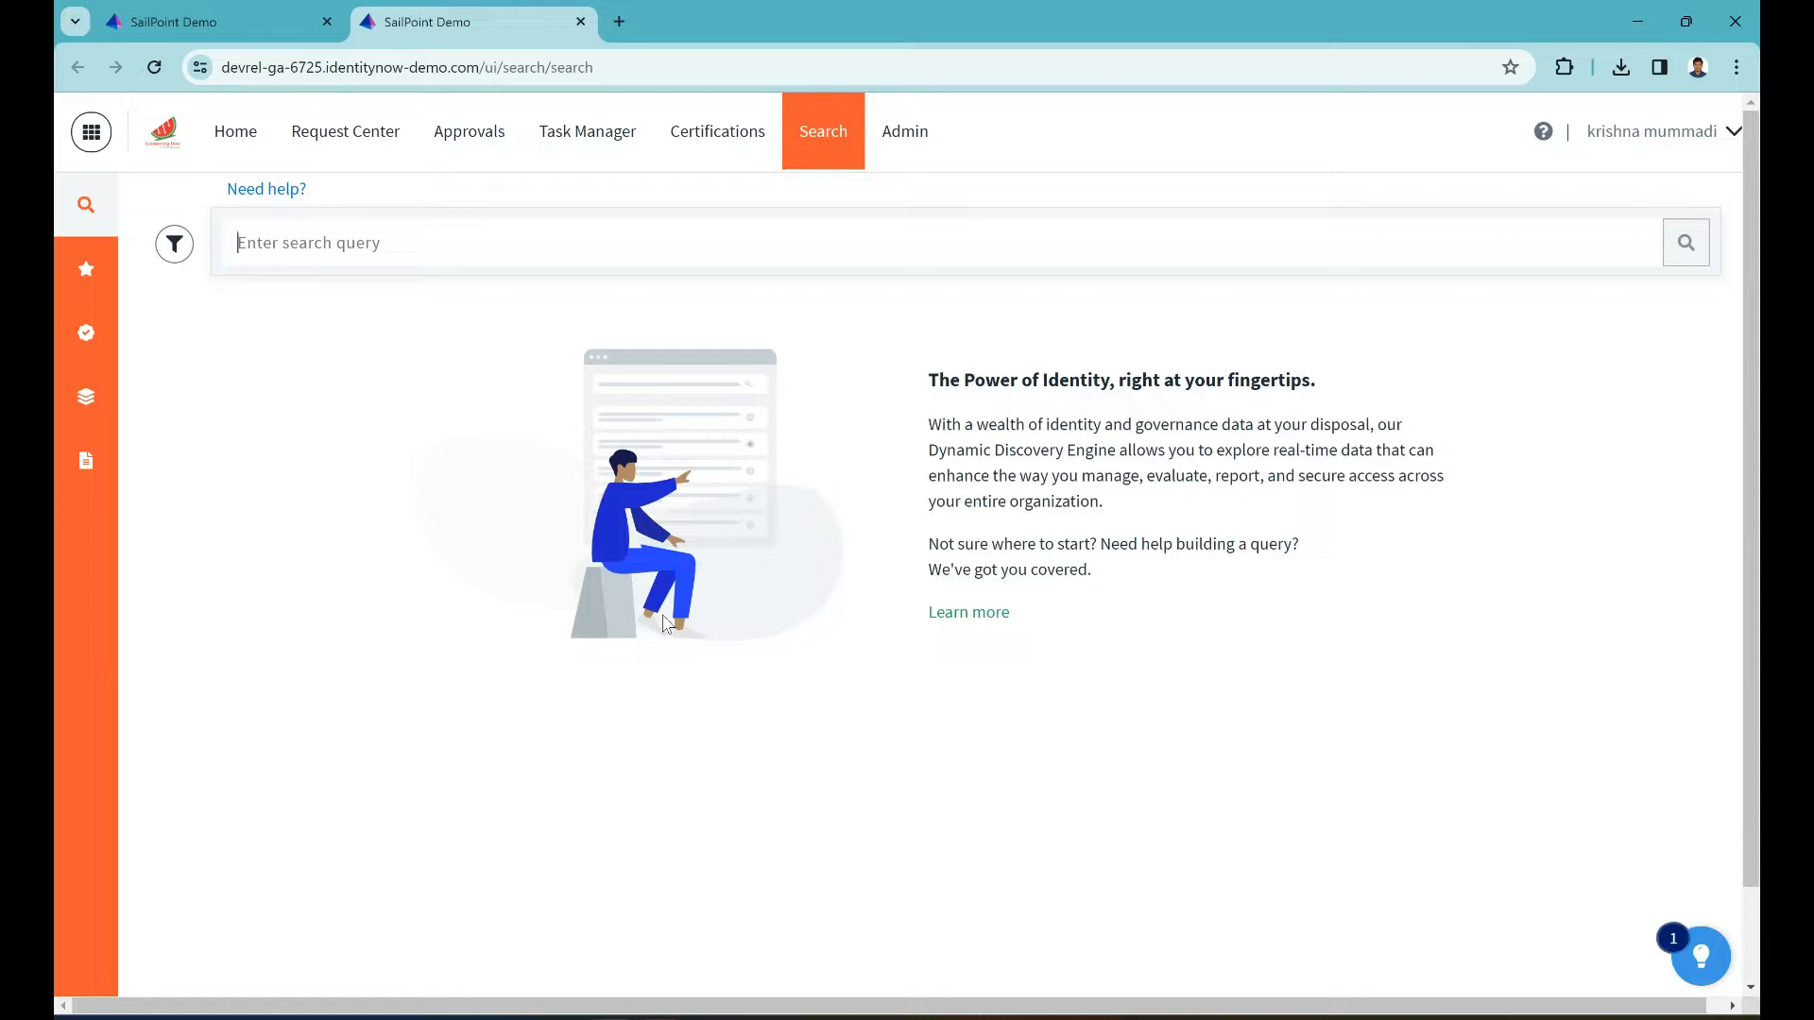
type("iden")
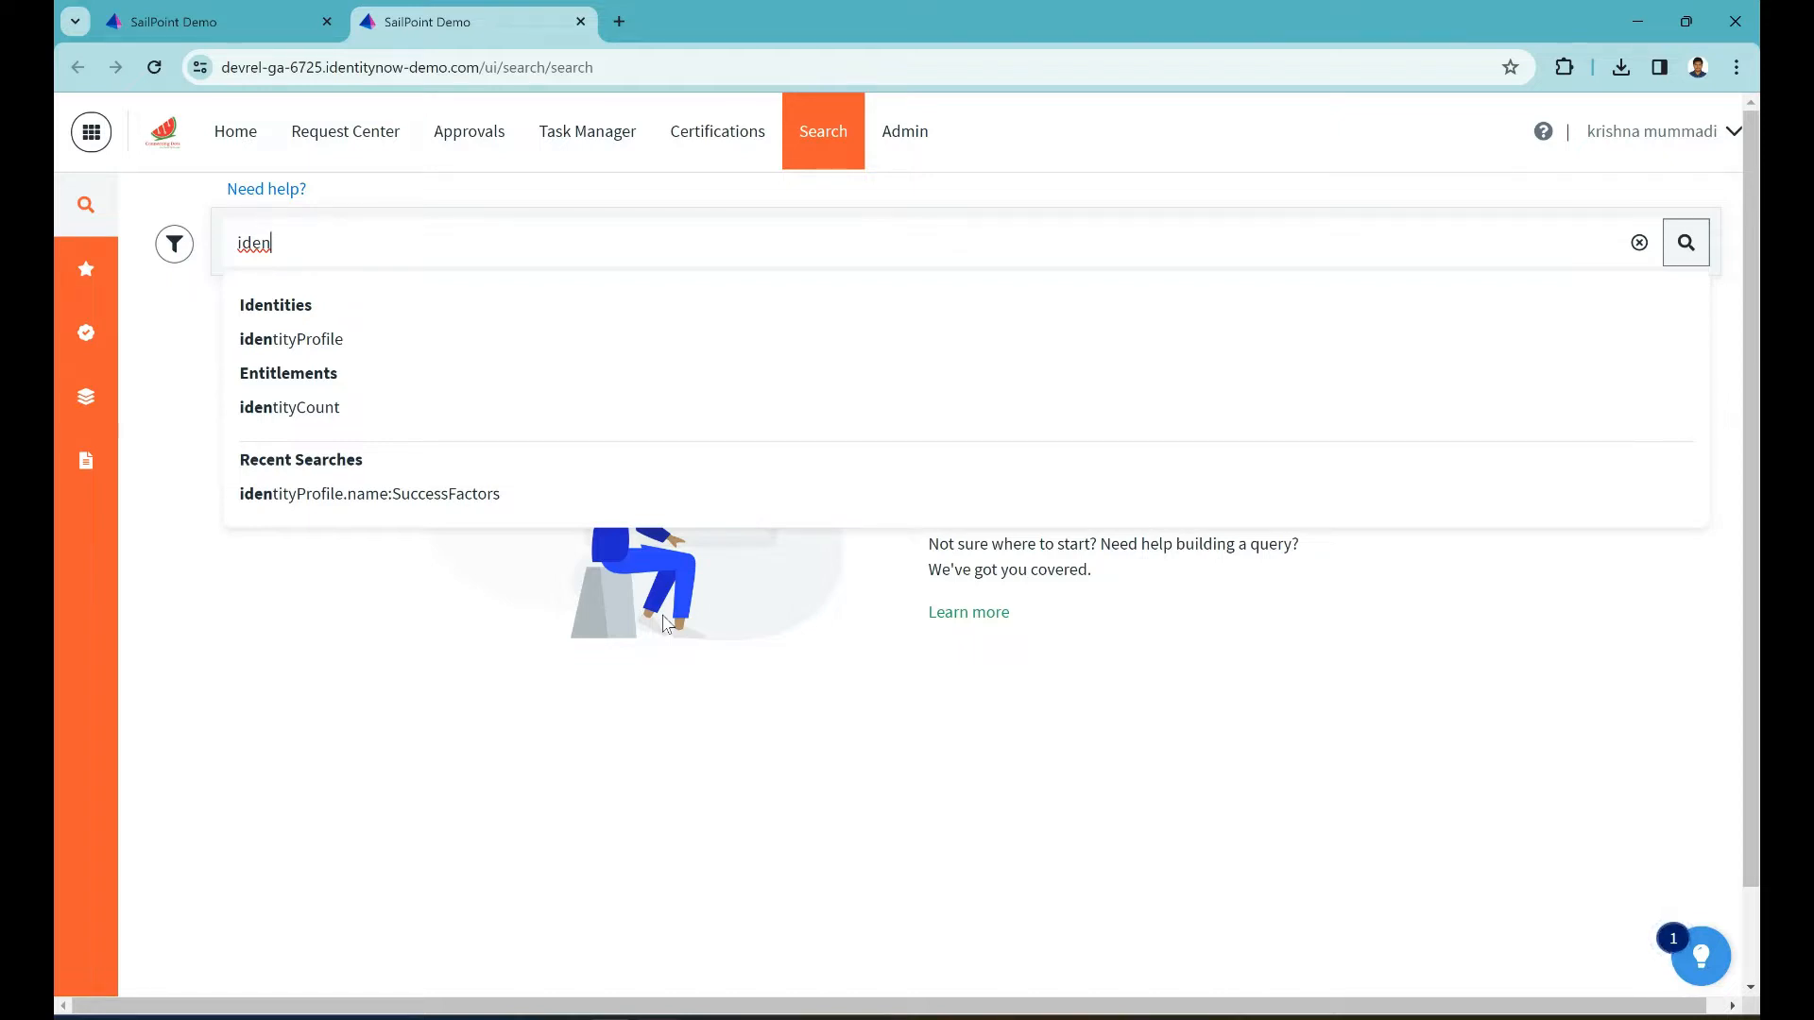
left_click(342, 342)
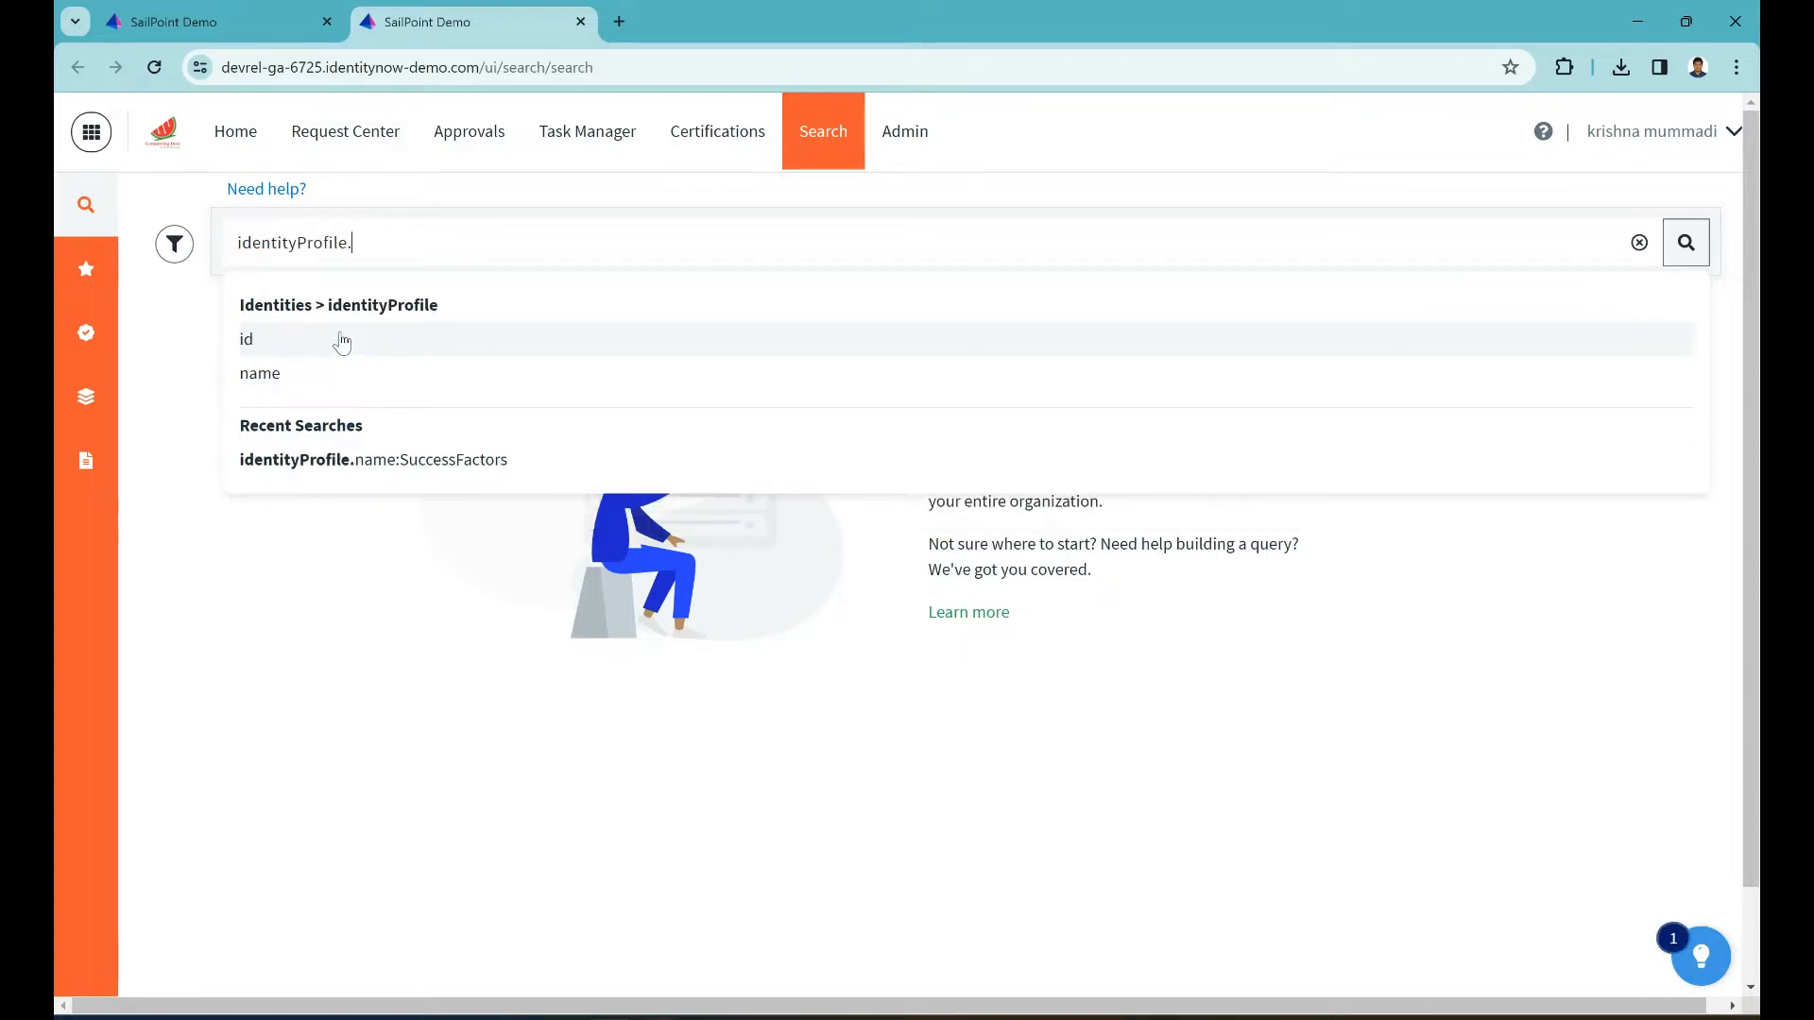
left_click(281, 371)
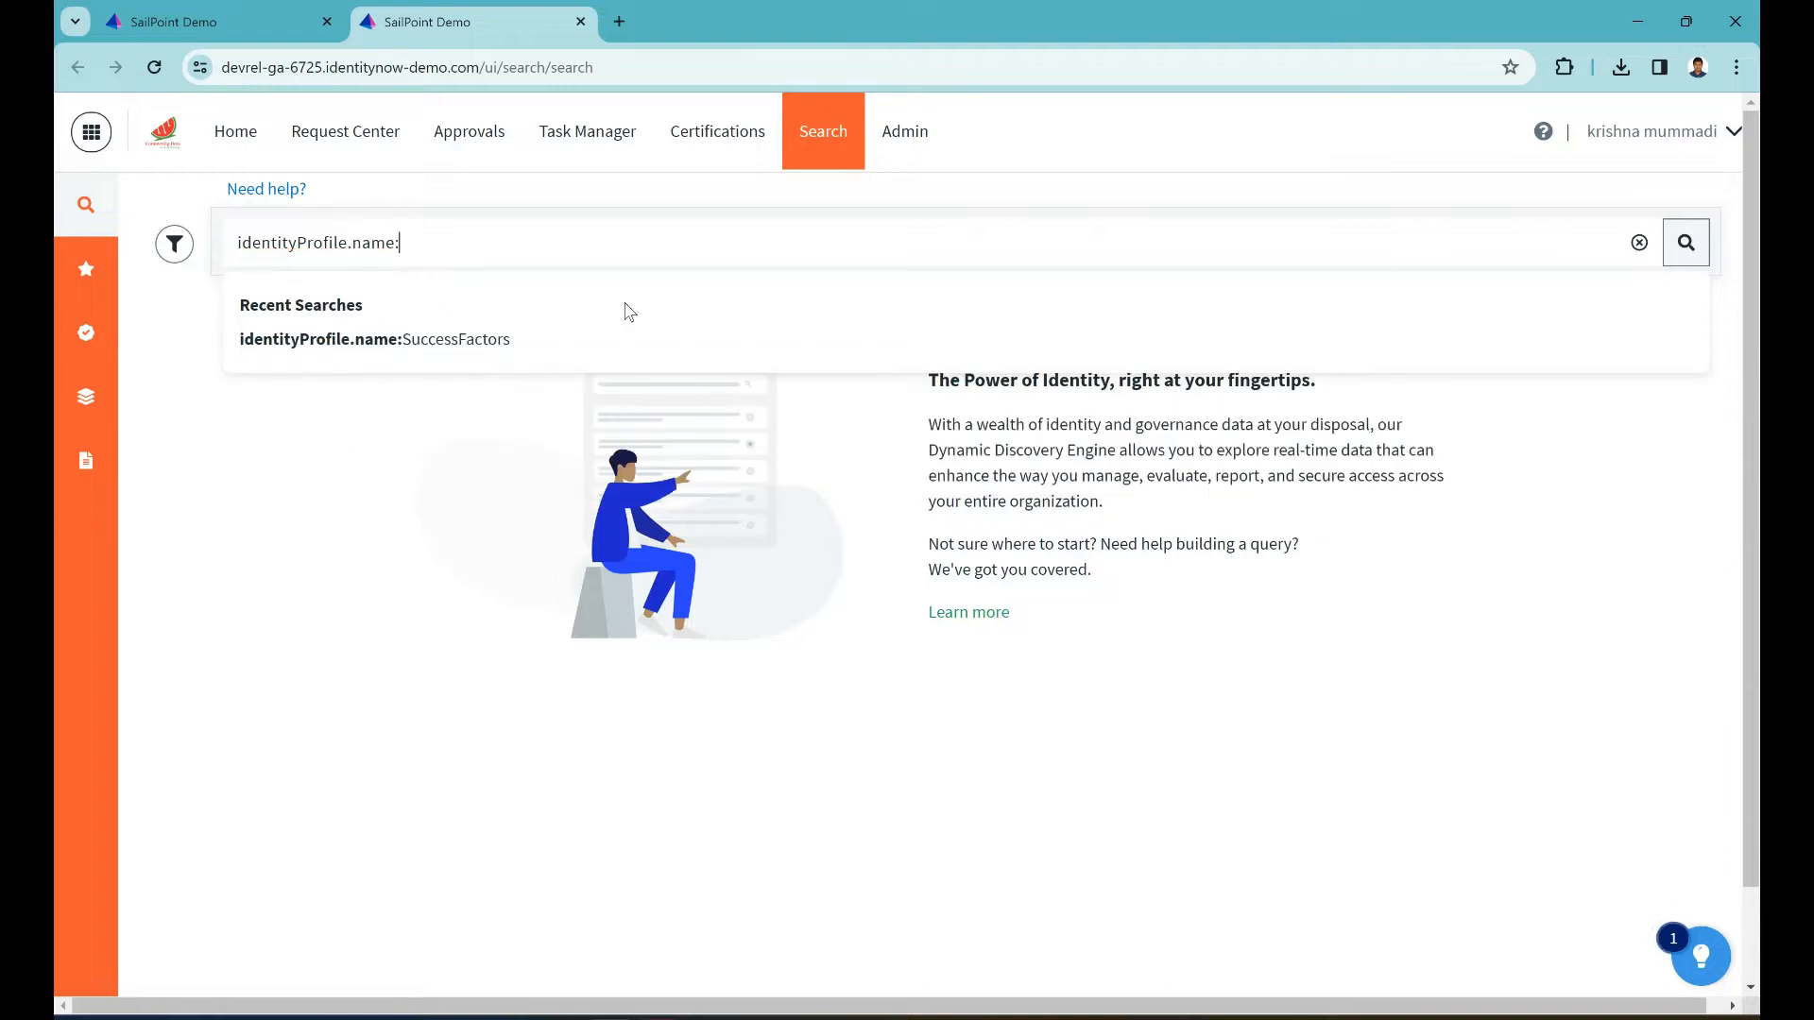
type("SuccessFac")
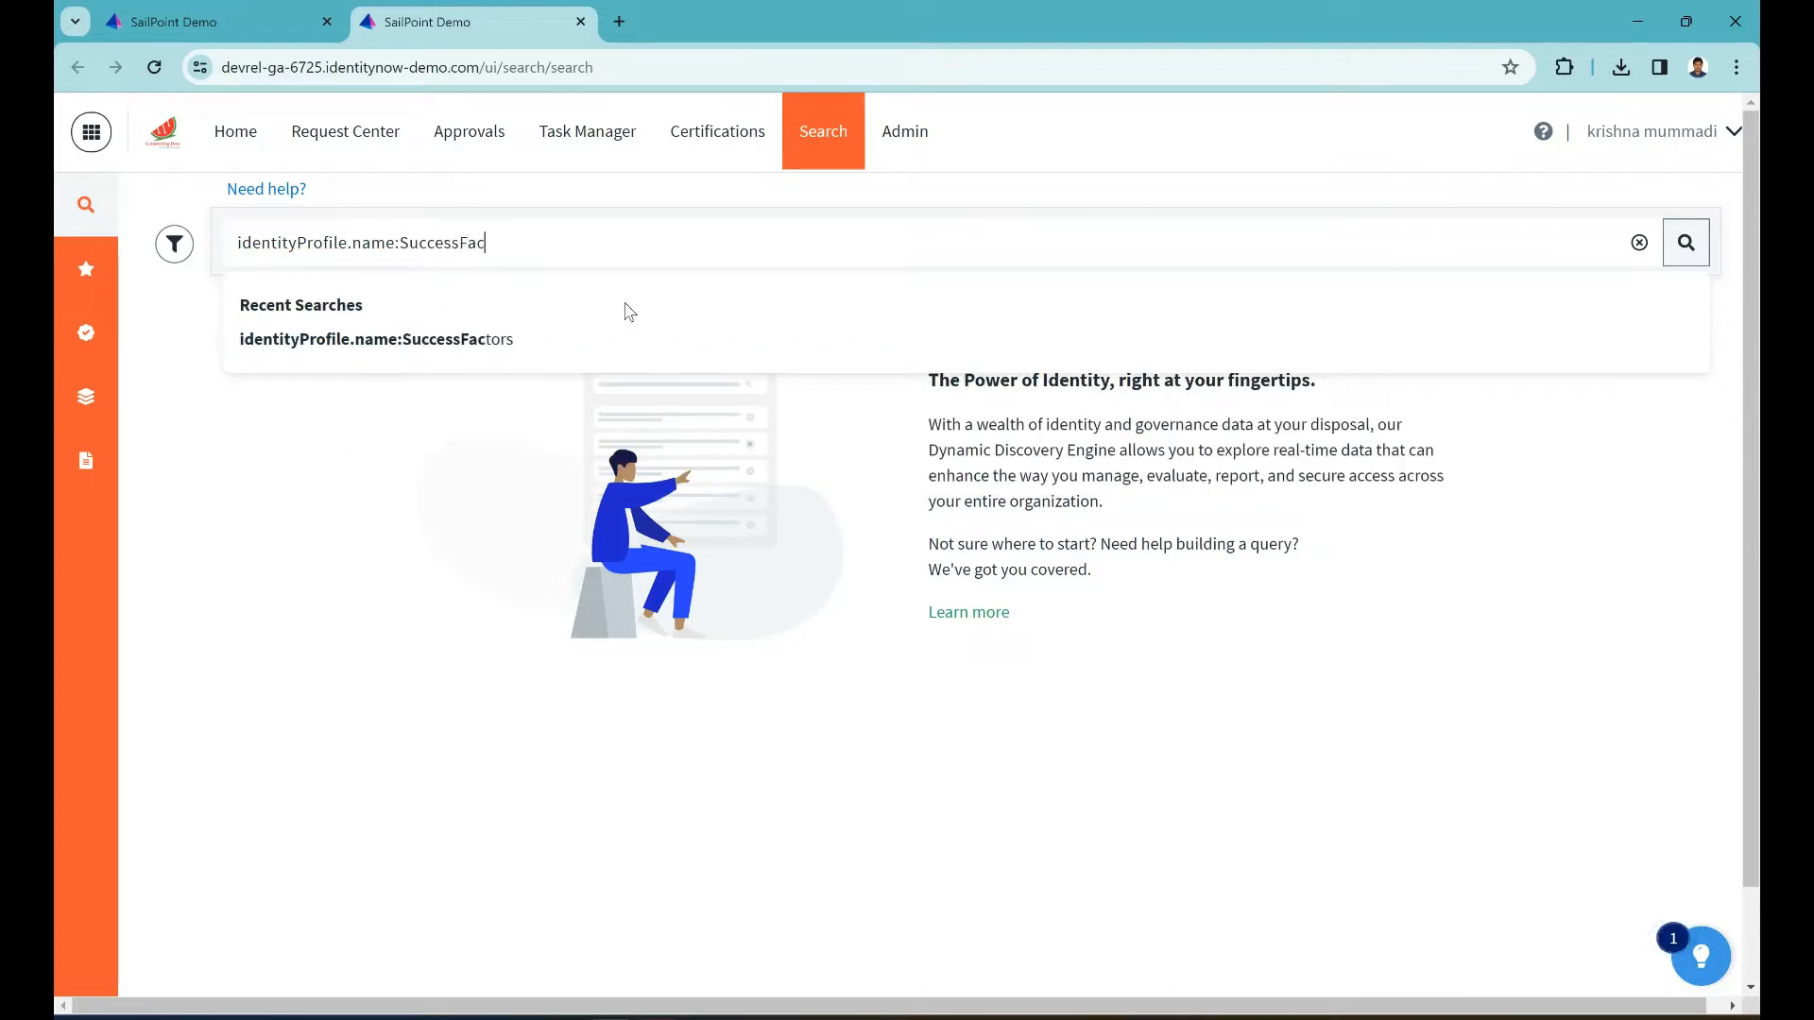
type("tors")
key("Return")
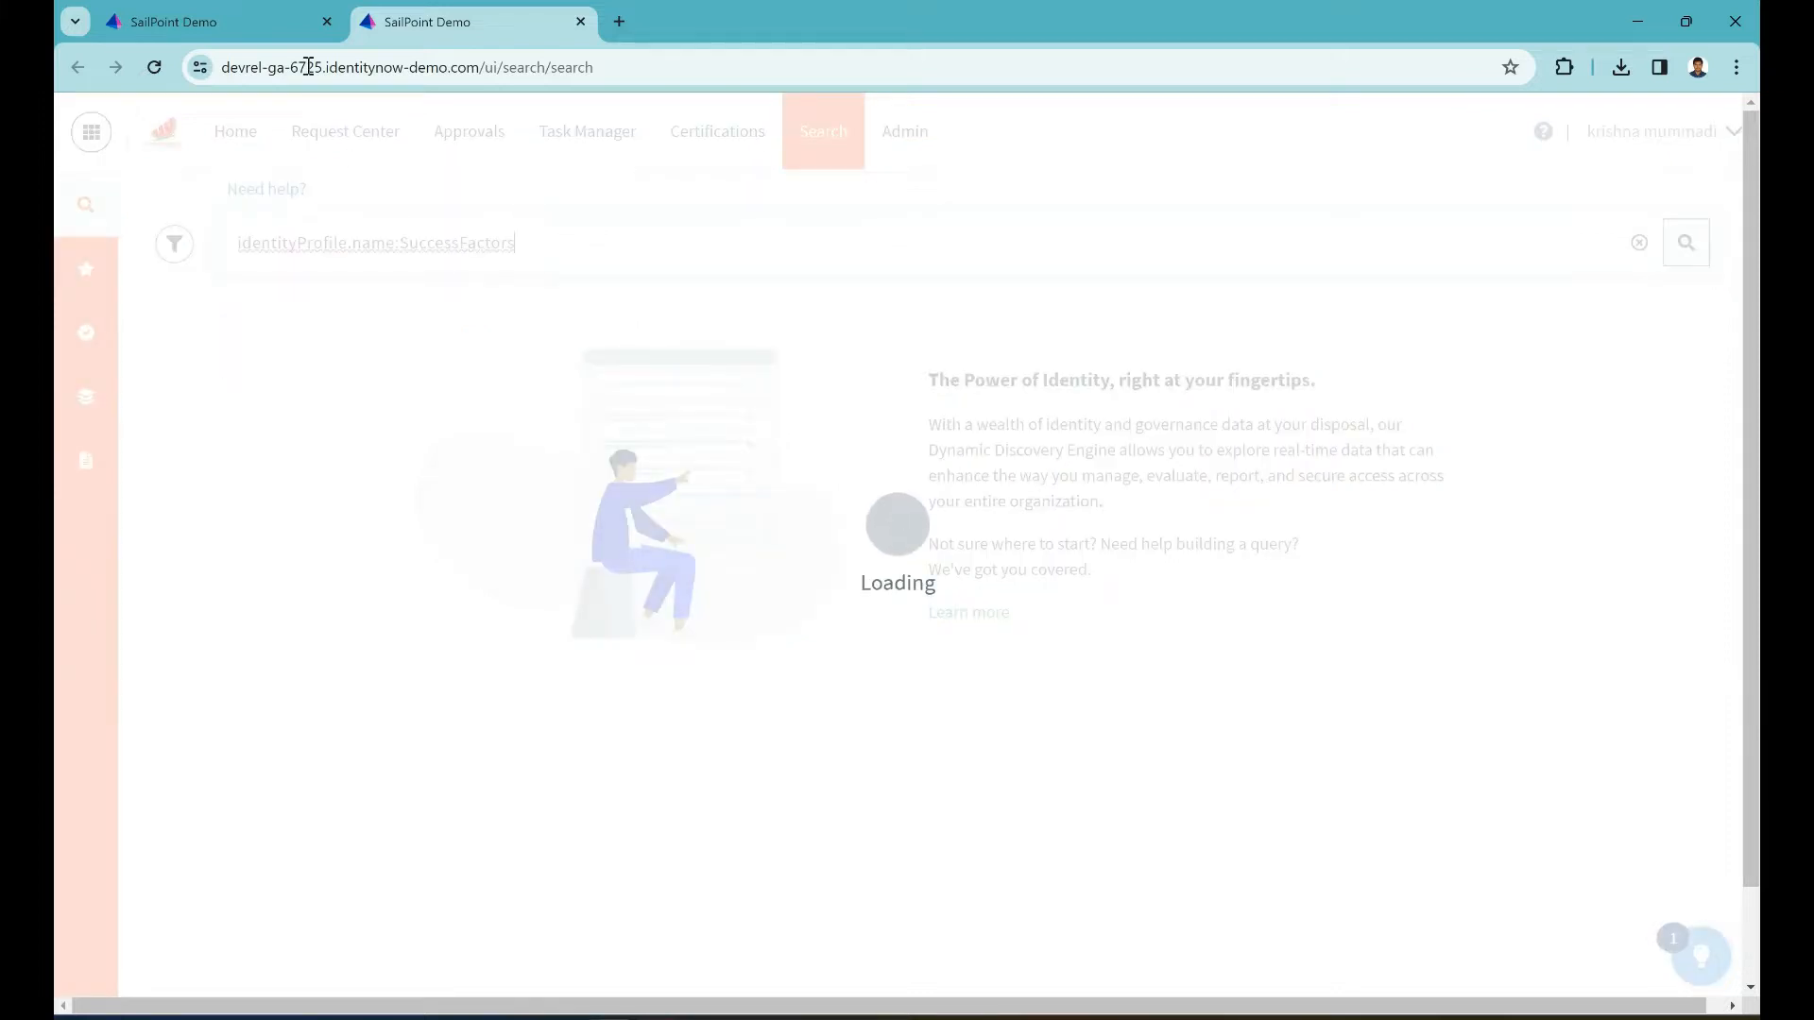
Step: Check the SuccessFactors entry in the Identity Profiles list in the admin tab, and return to the search results
left_click(265, 42)
left_click(283, 199)
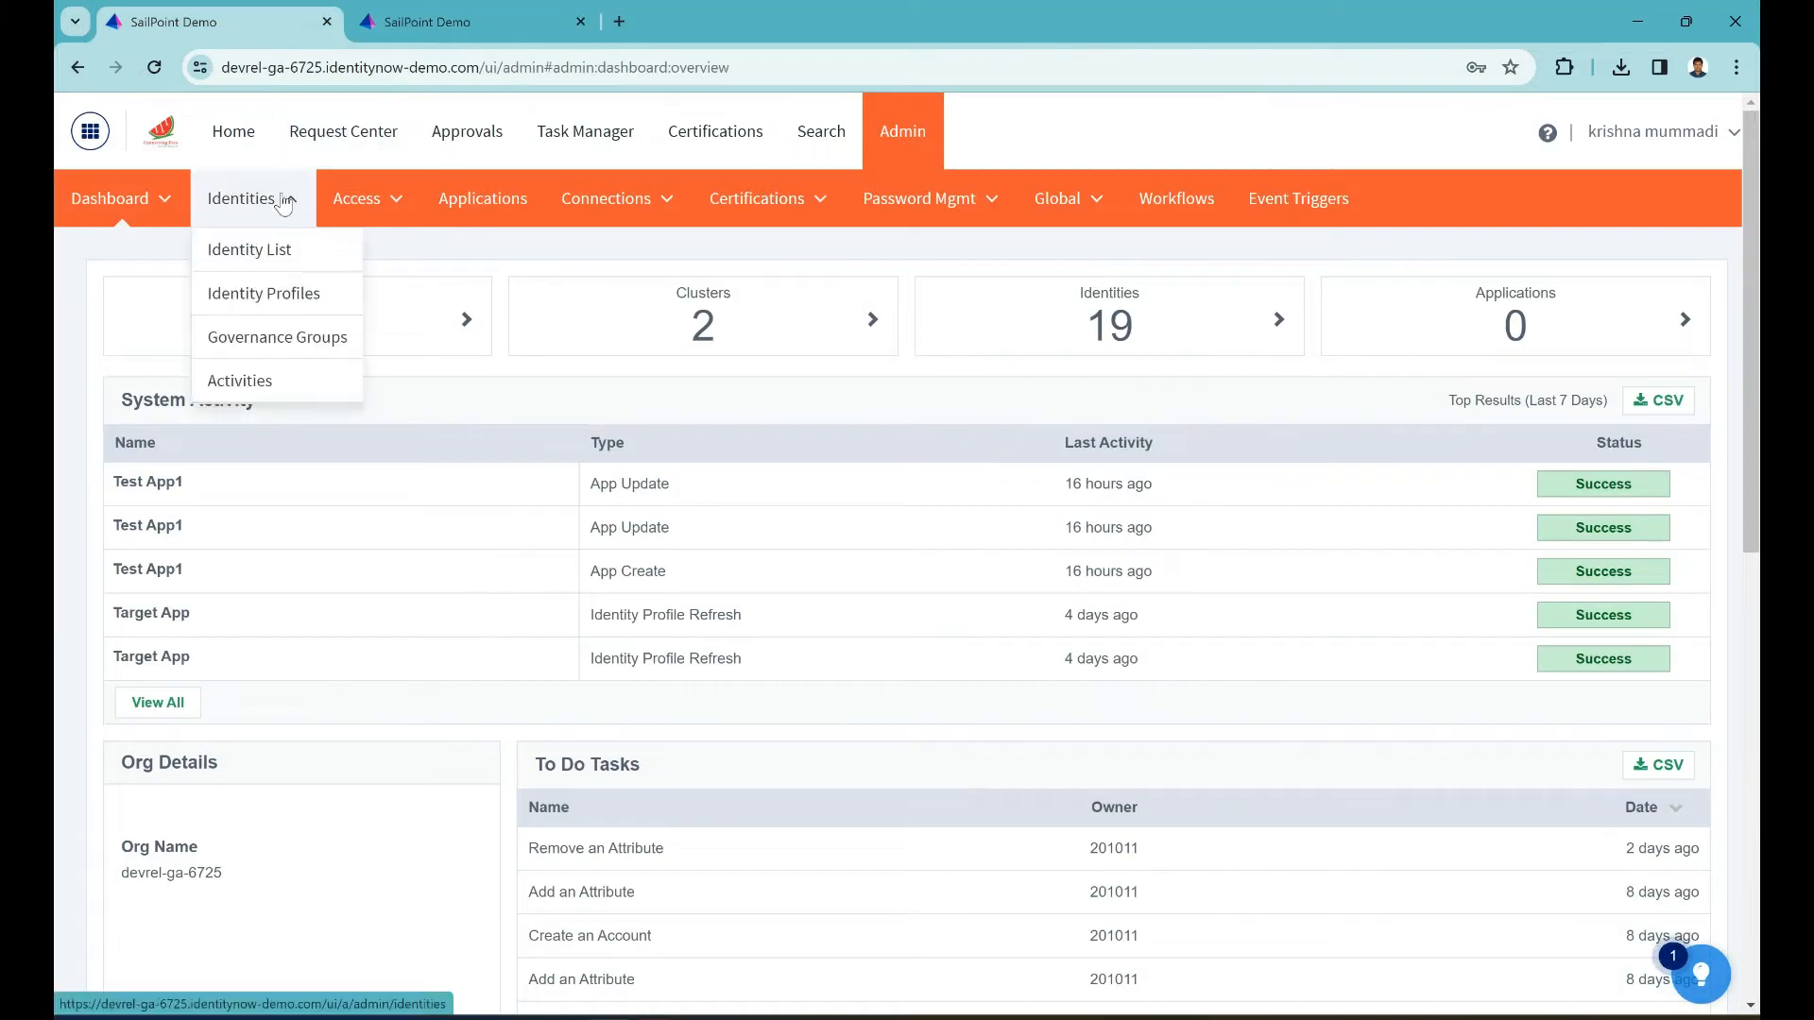
left_click(286, 298)
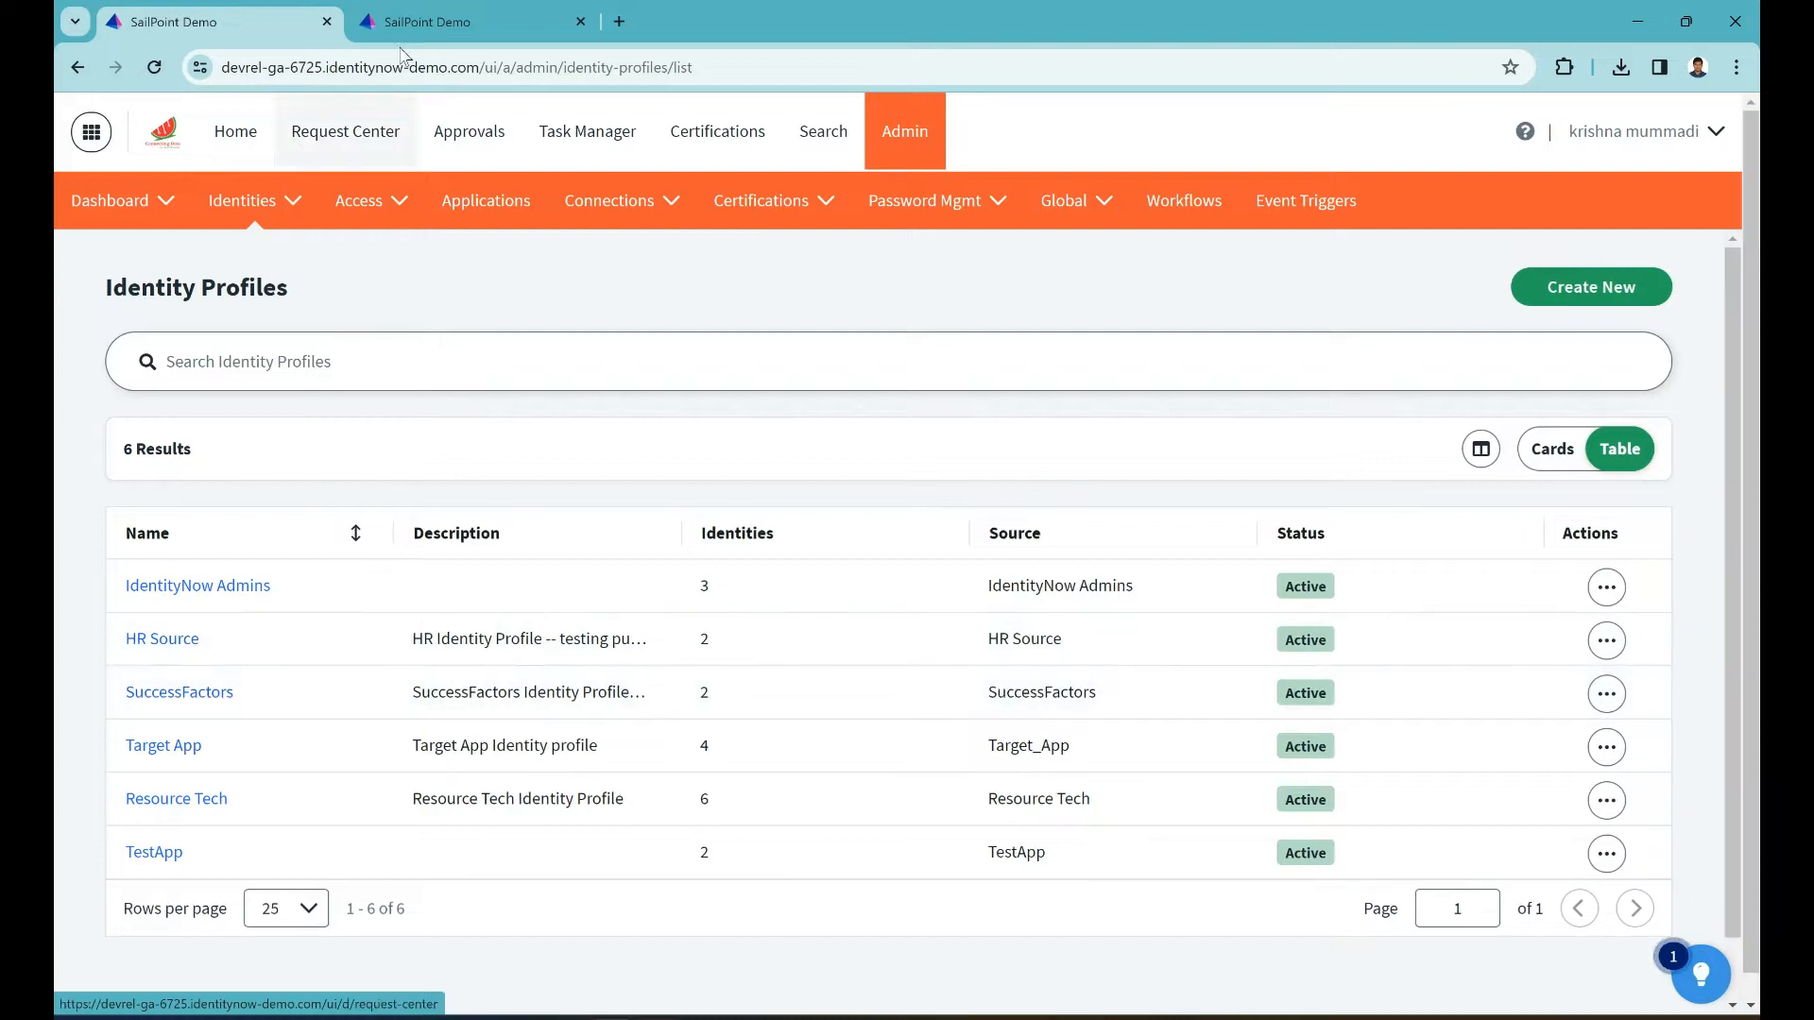
mouse_move(415, 25)
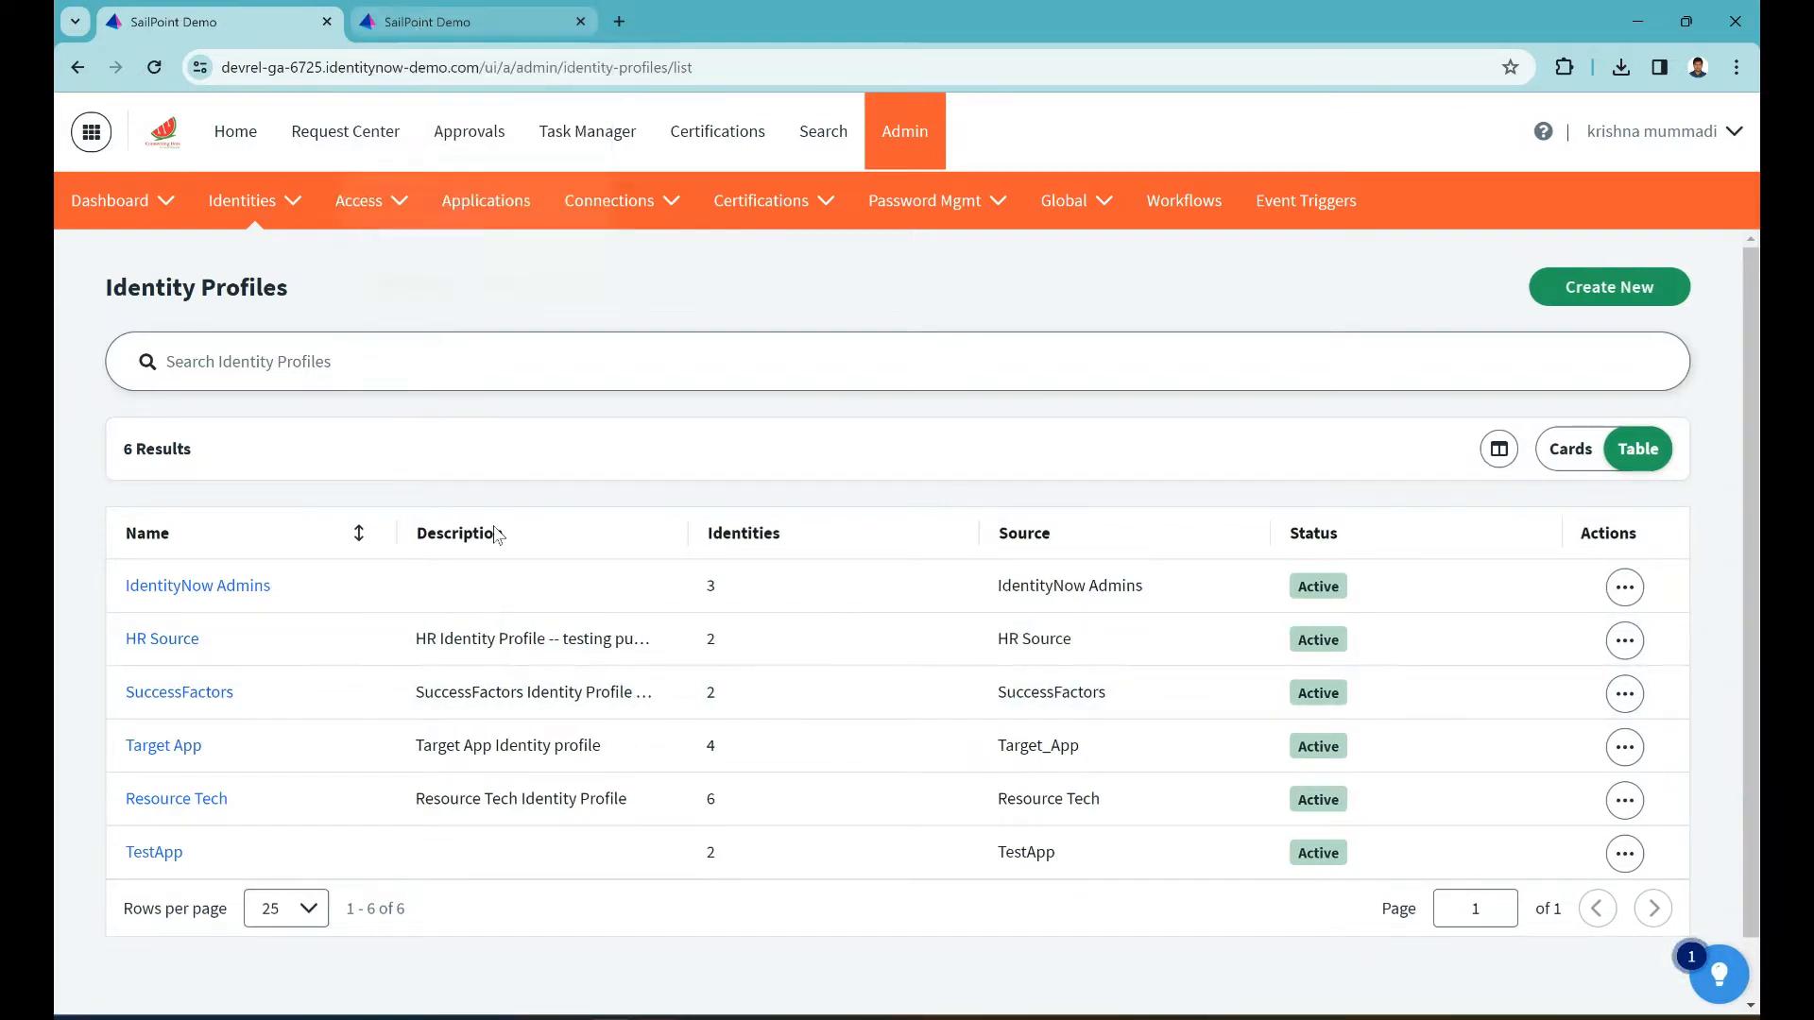
left_click(466, 24)
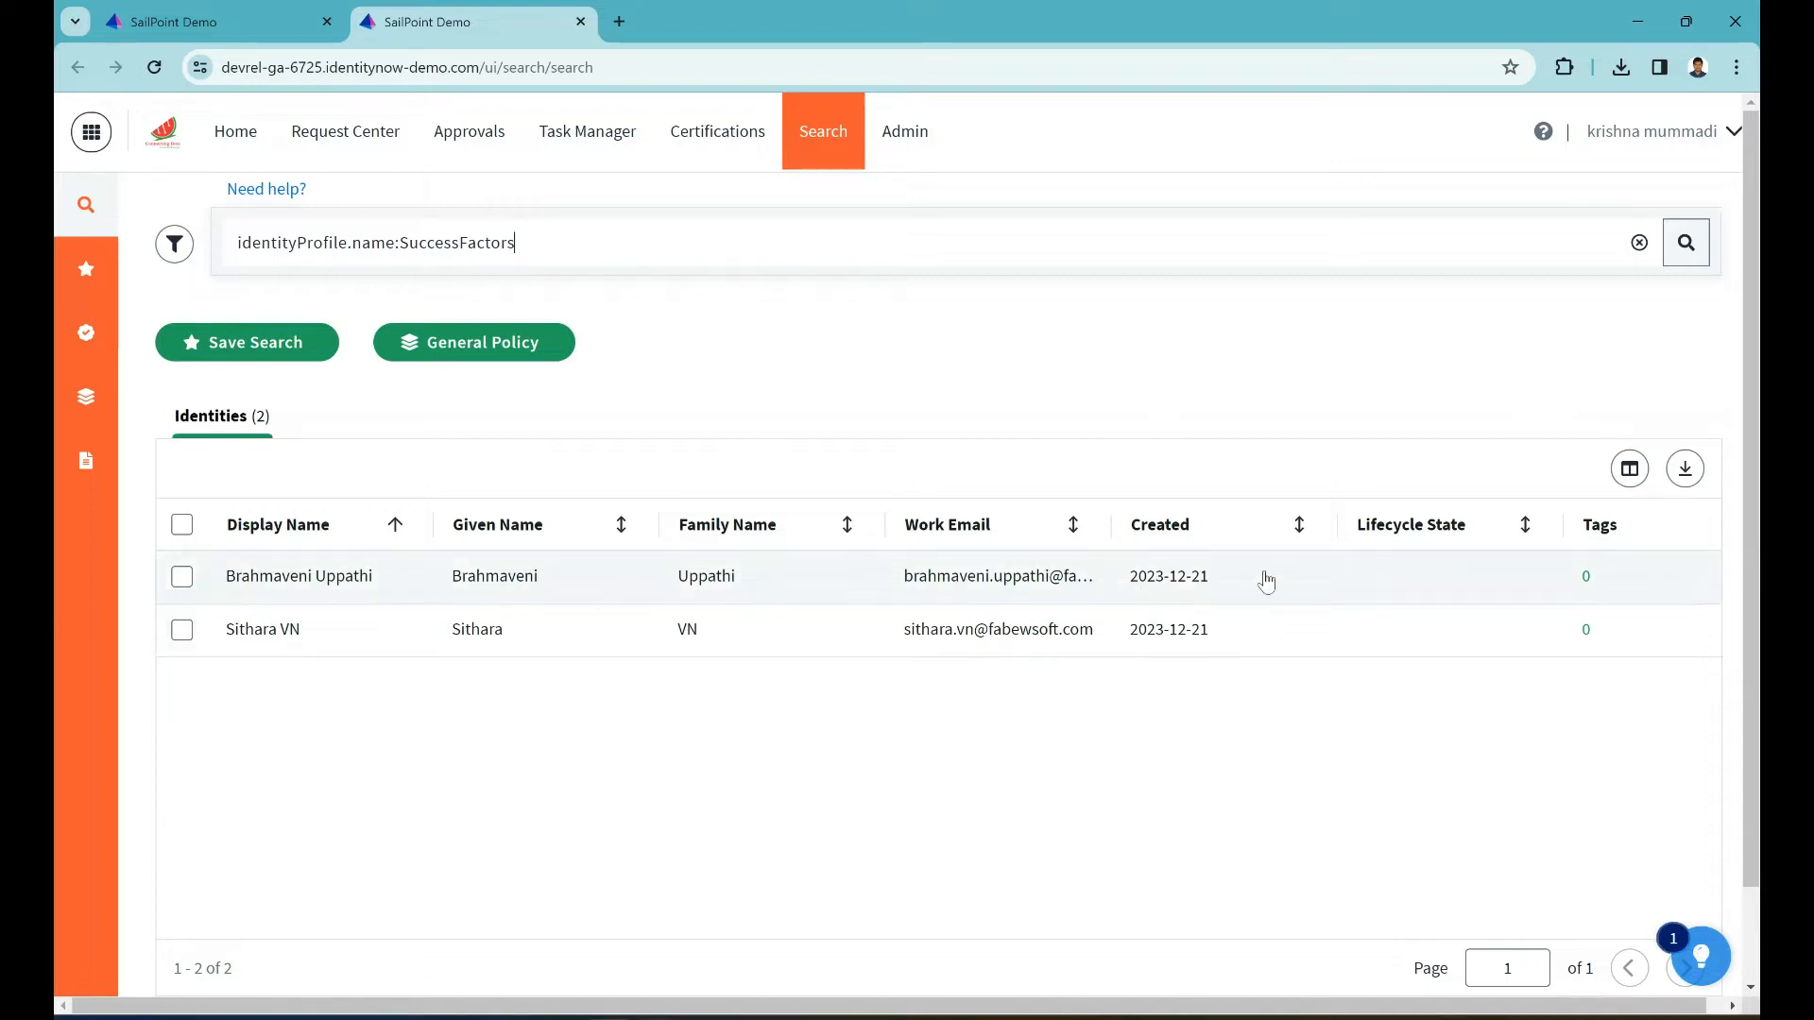
Step: Hide the Tags column and show the Access column in the identities results table
left_click(1631, 472)
left_click_drag(1634, 646, 1665, 913)
scroll(1615, 753, "up", 15)
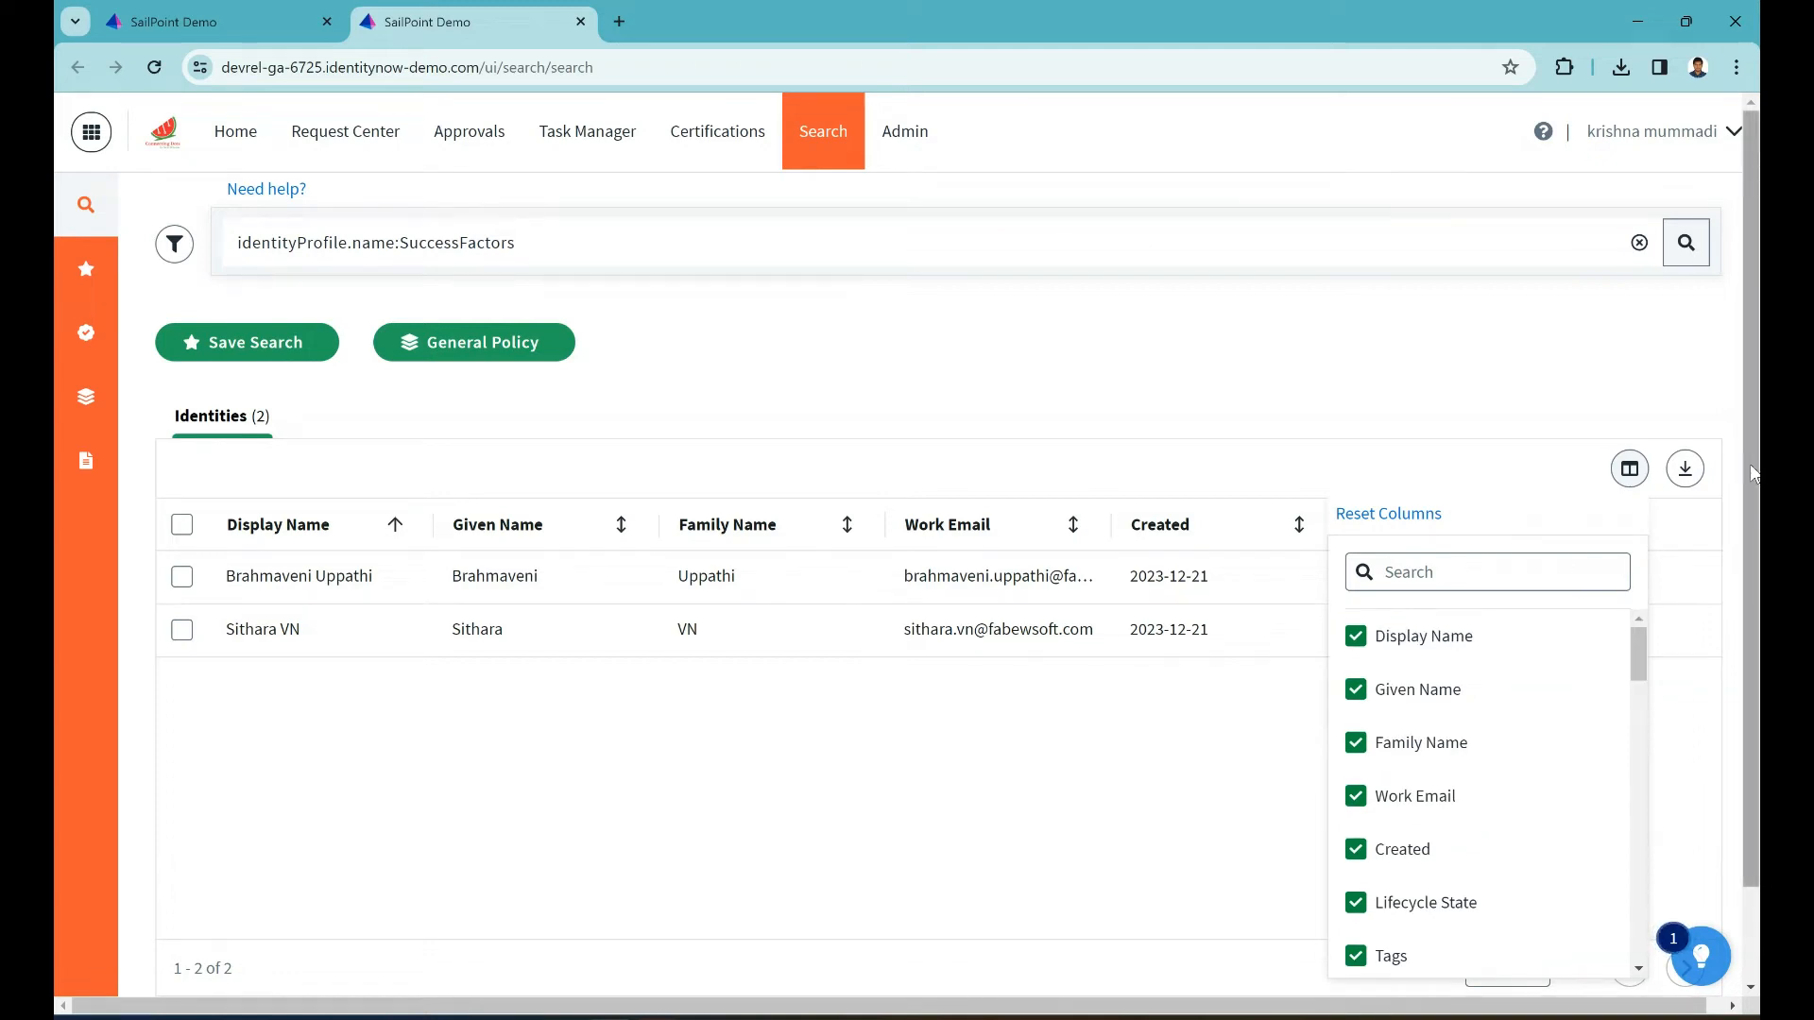
left_click_drag(1751, 486, 1754, 555)
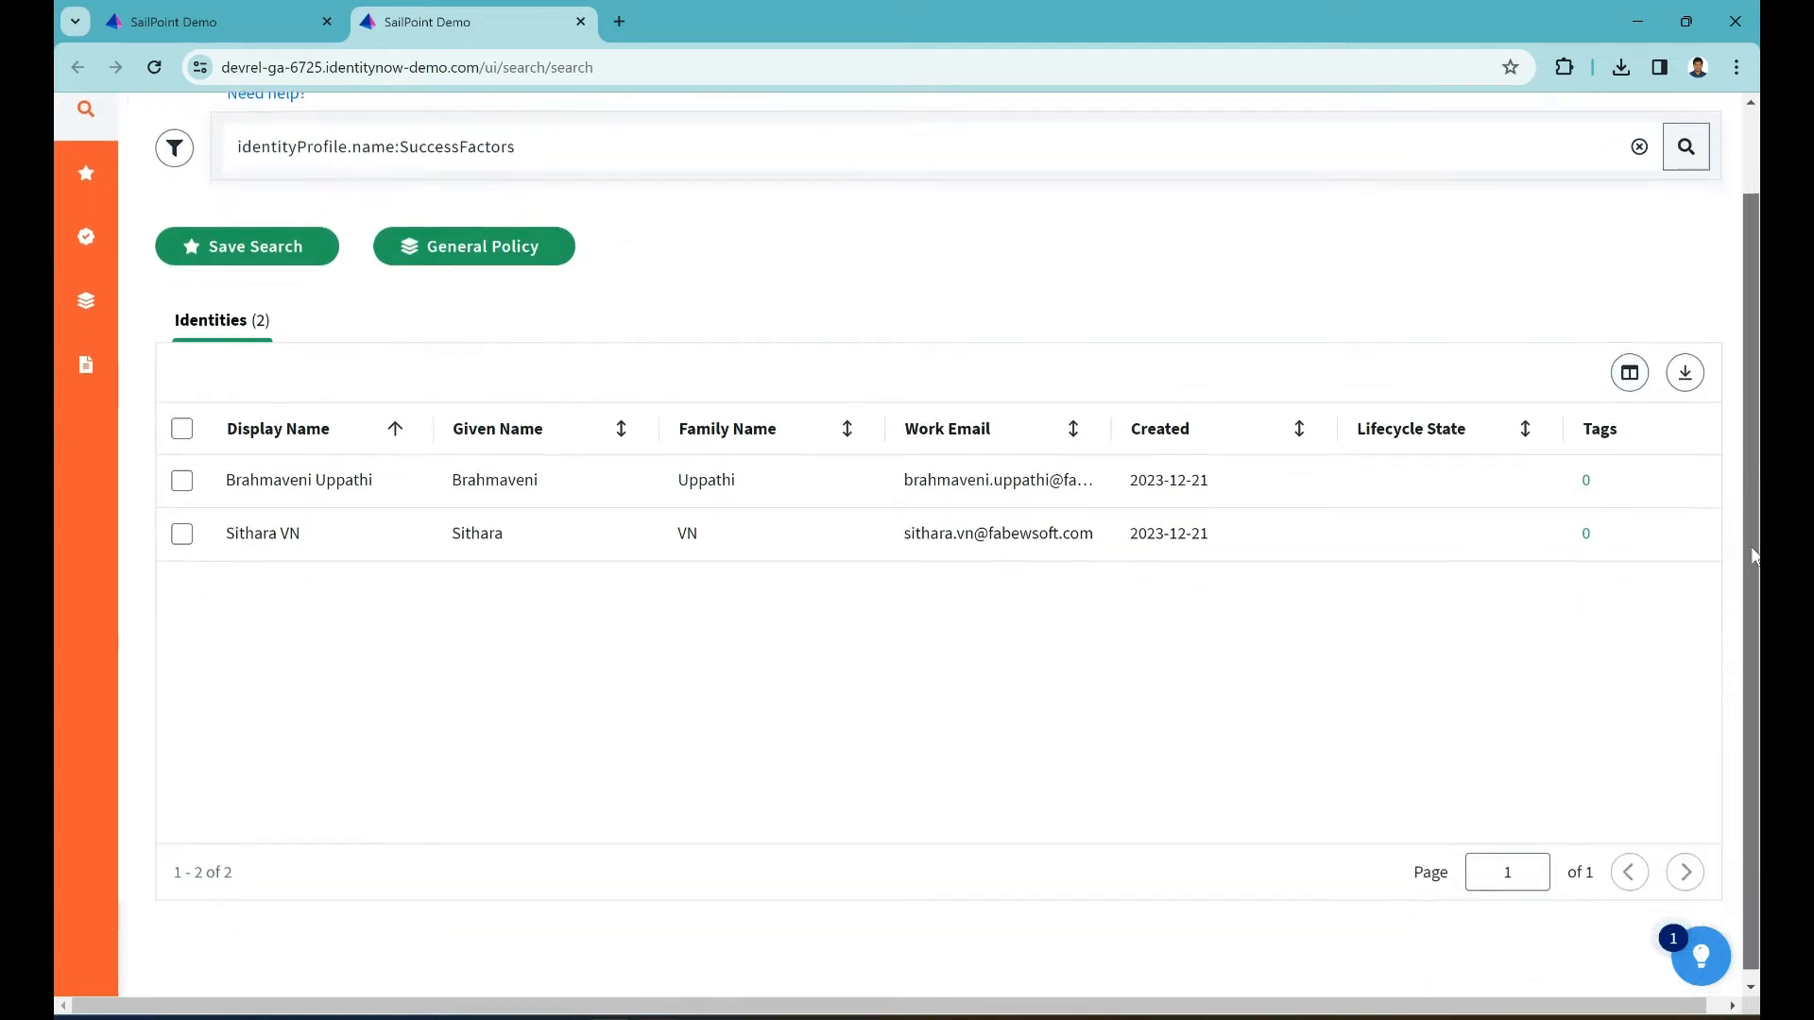
left_click(1628, 372)
left_click_drag(1638, 548, 1590, 538)
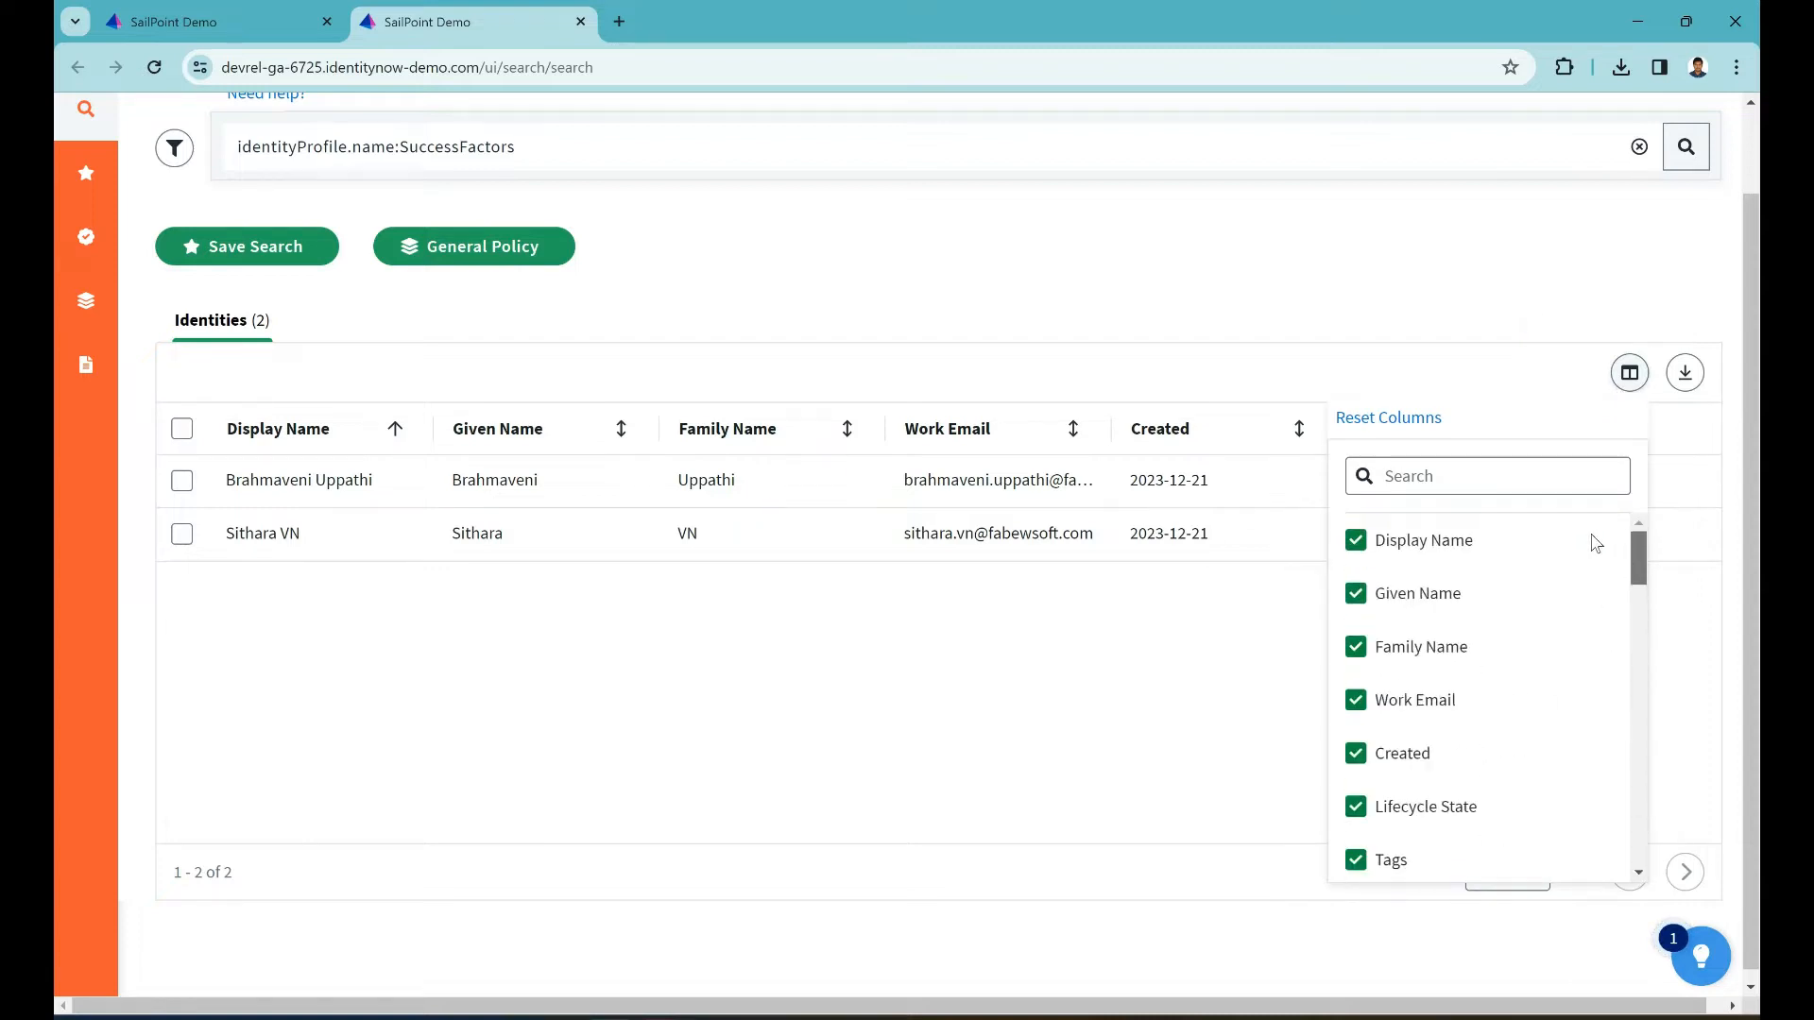
left_click(1354, 862)
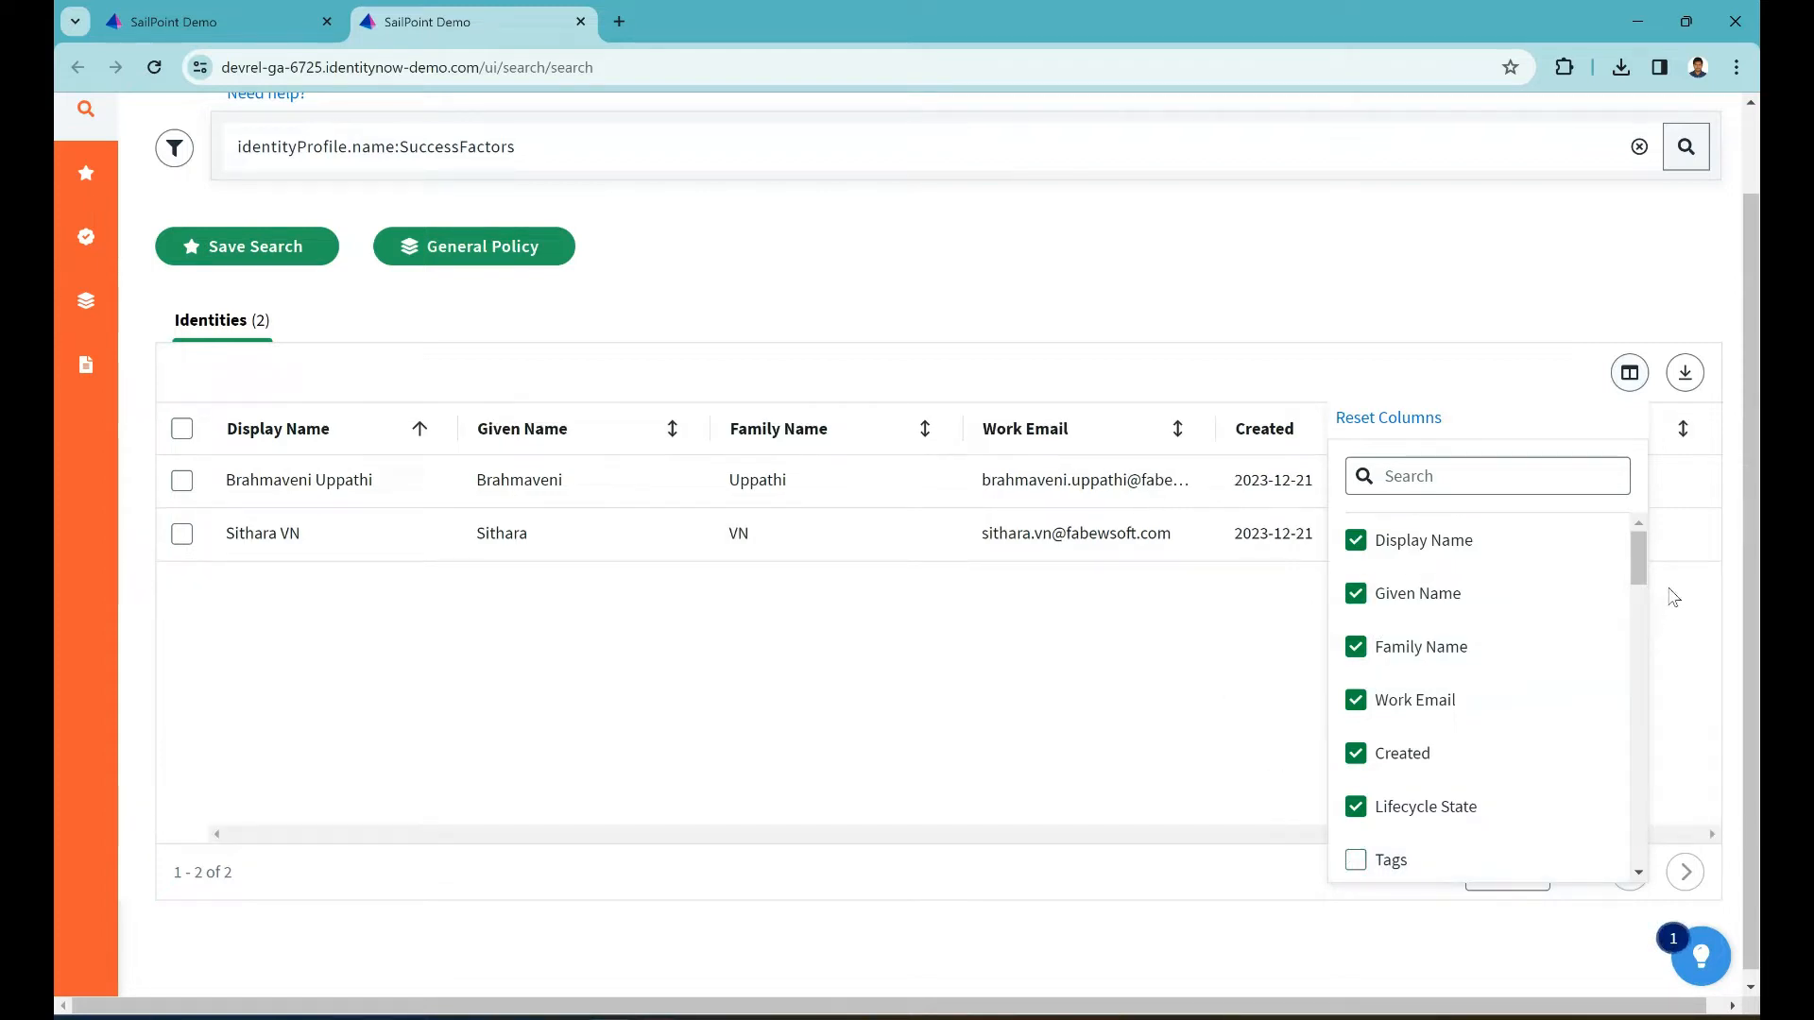
left_click_drag(1640, 564, 1646, 602)
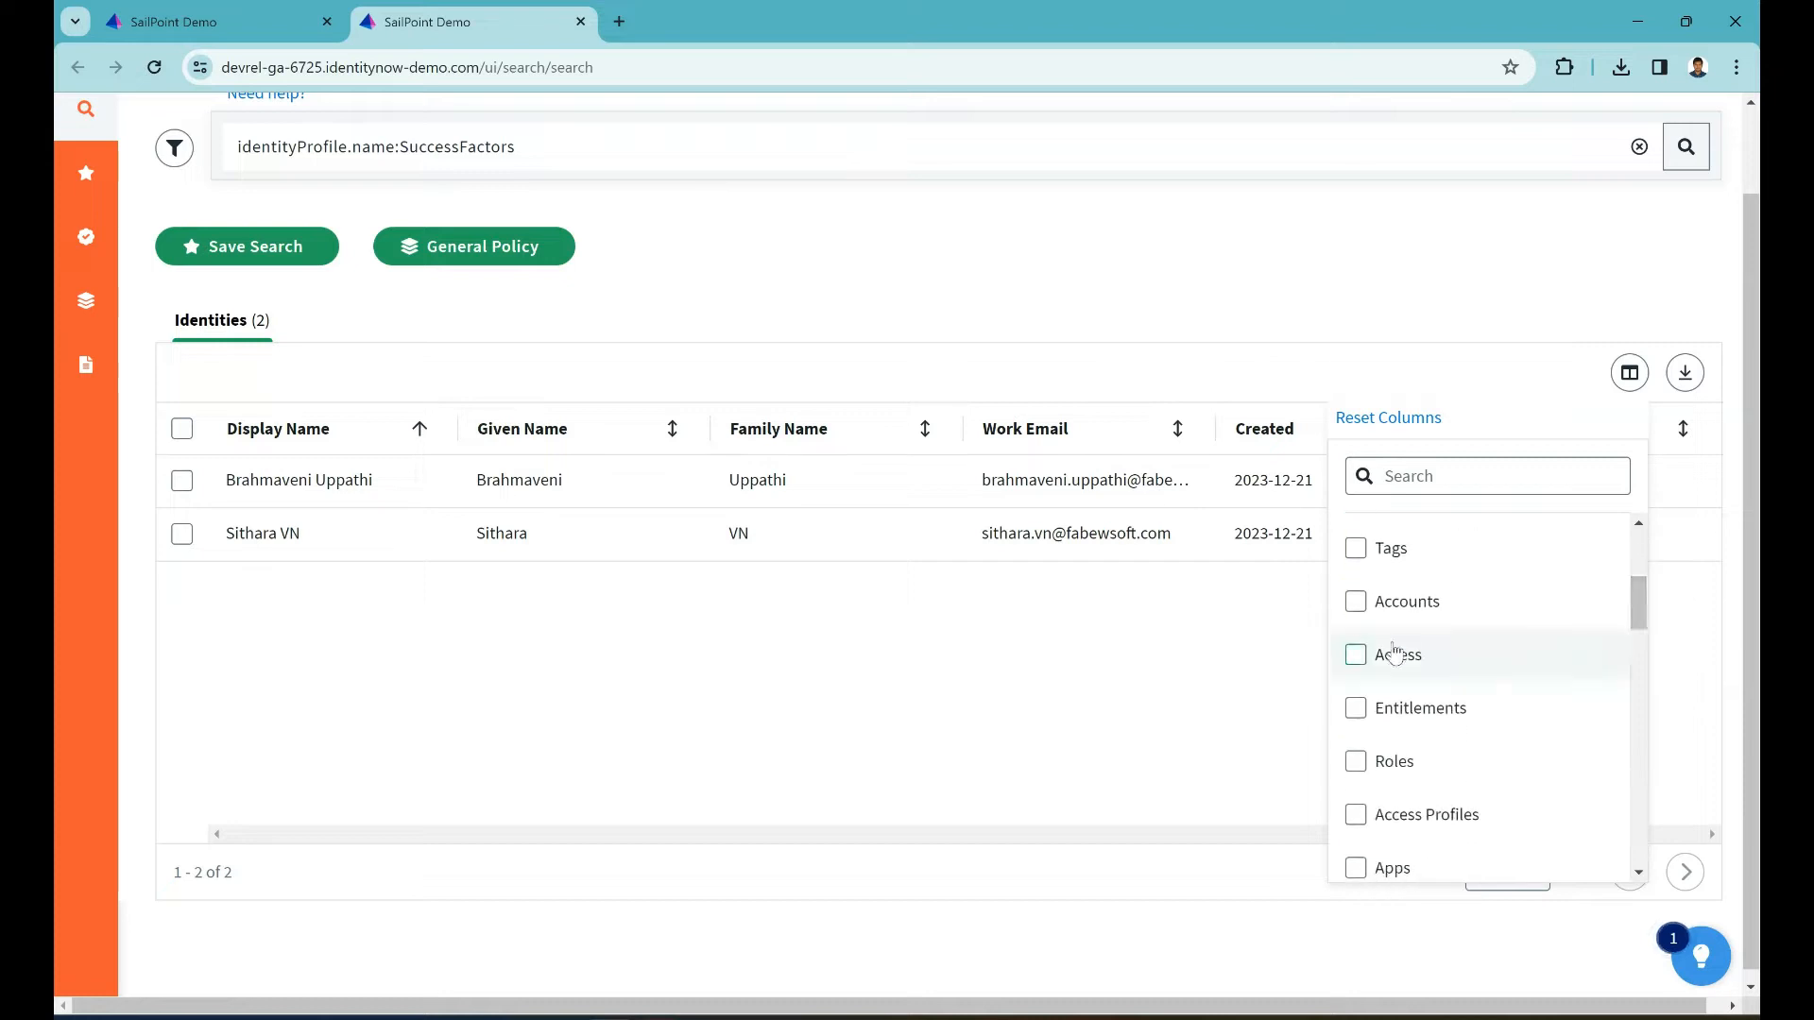
left_click(1357, 655)
left_click(1121, 704)
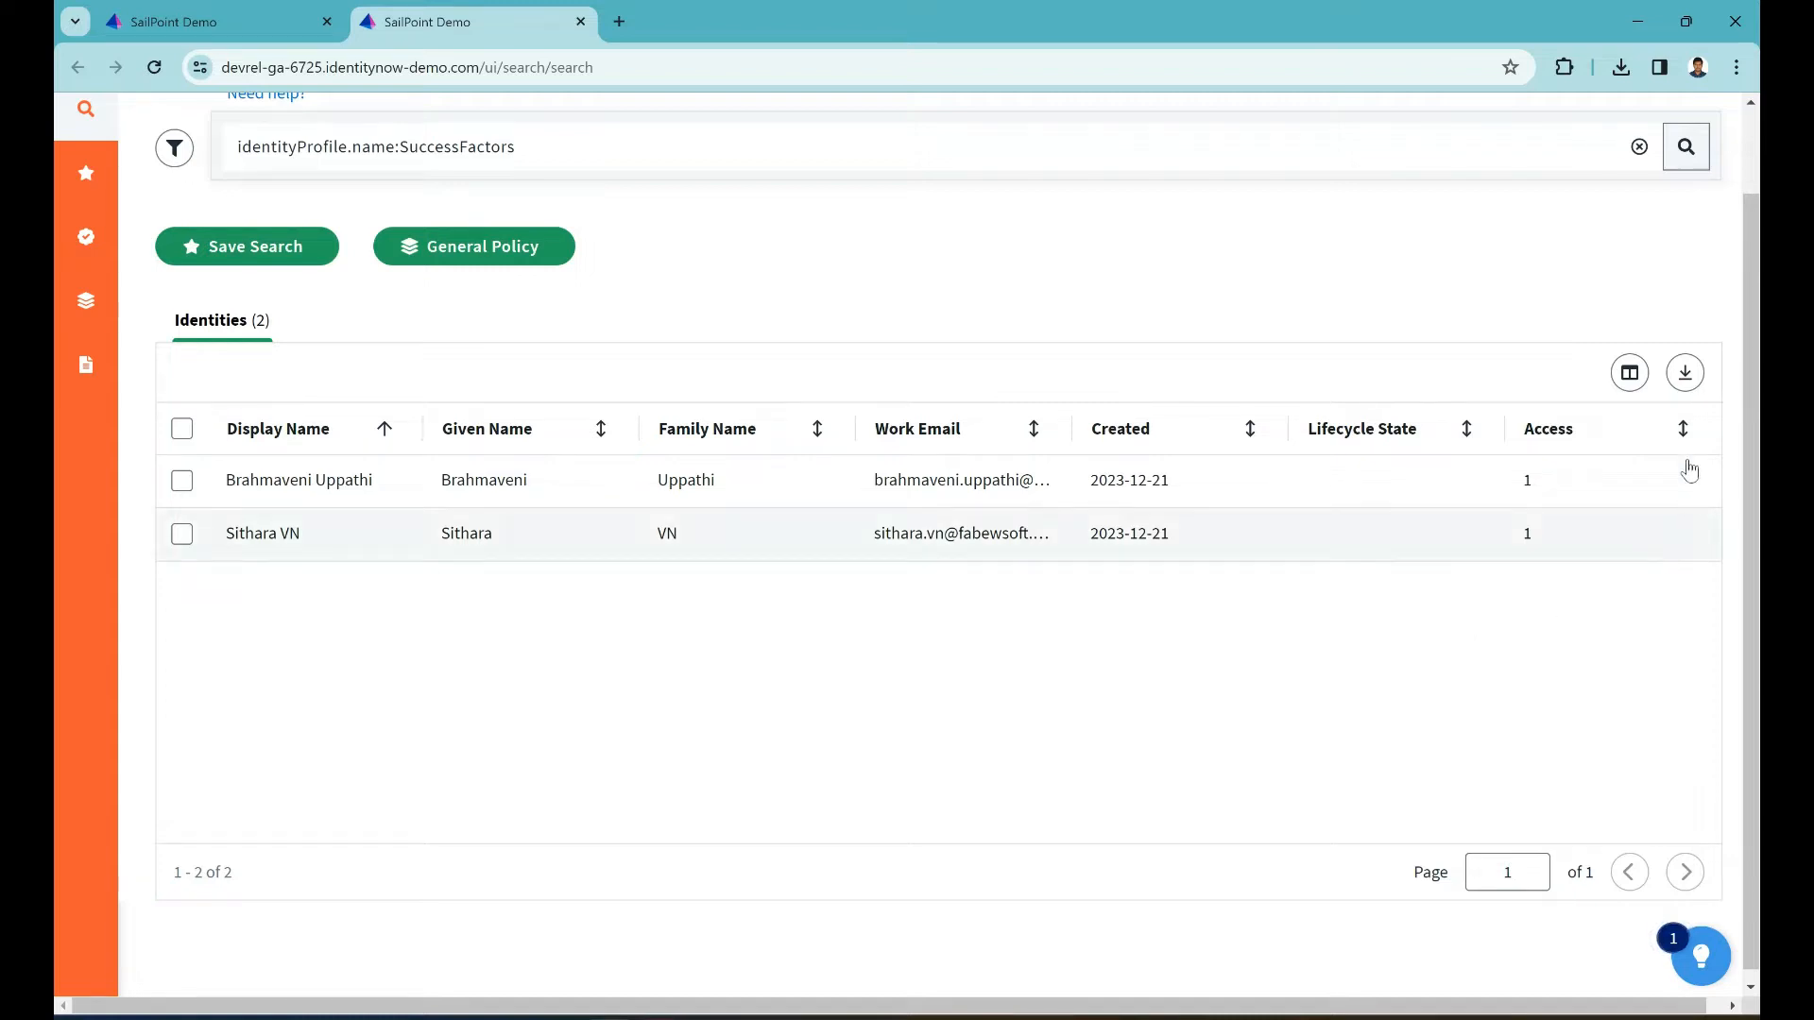
Step: Generate a report of the identity results without access details, download its zip file and dismiss the finished report
left_click(1686, 378)
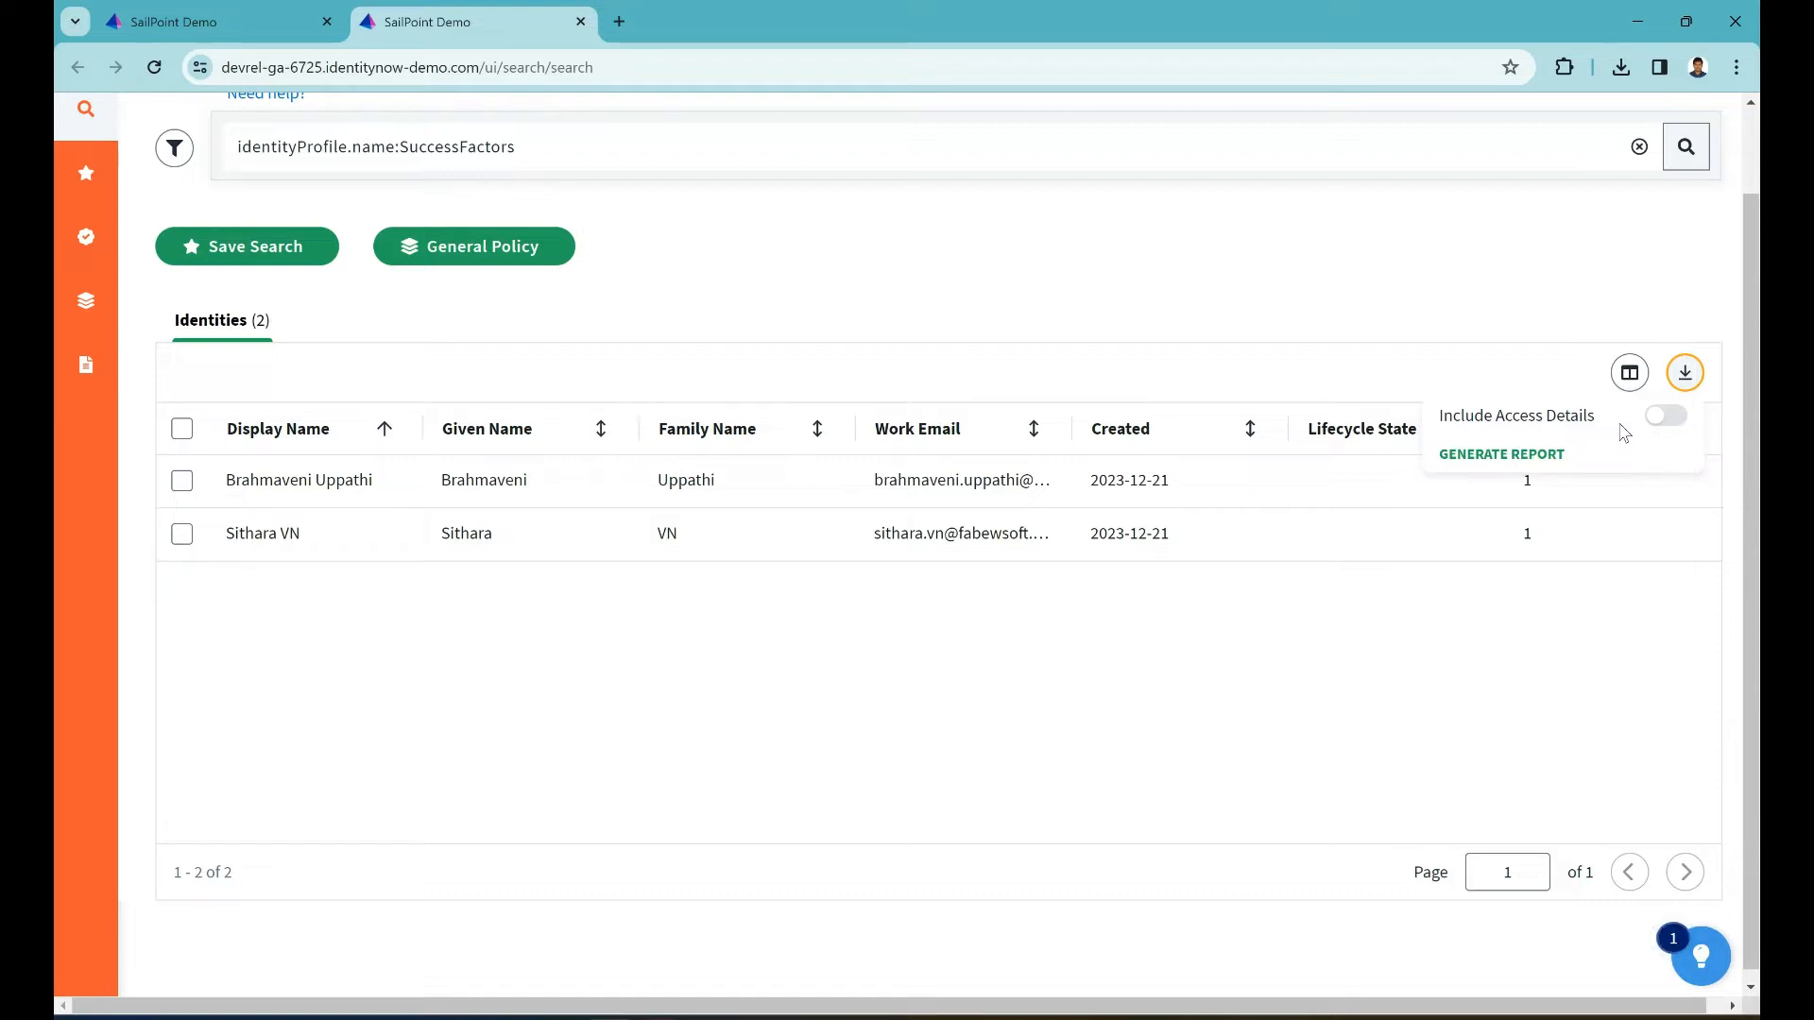
left_click(1513, 457)
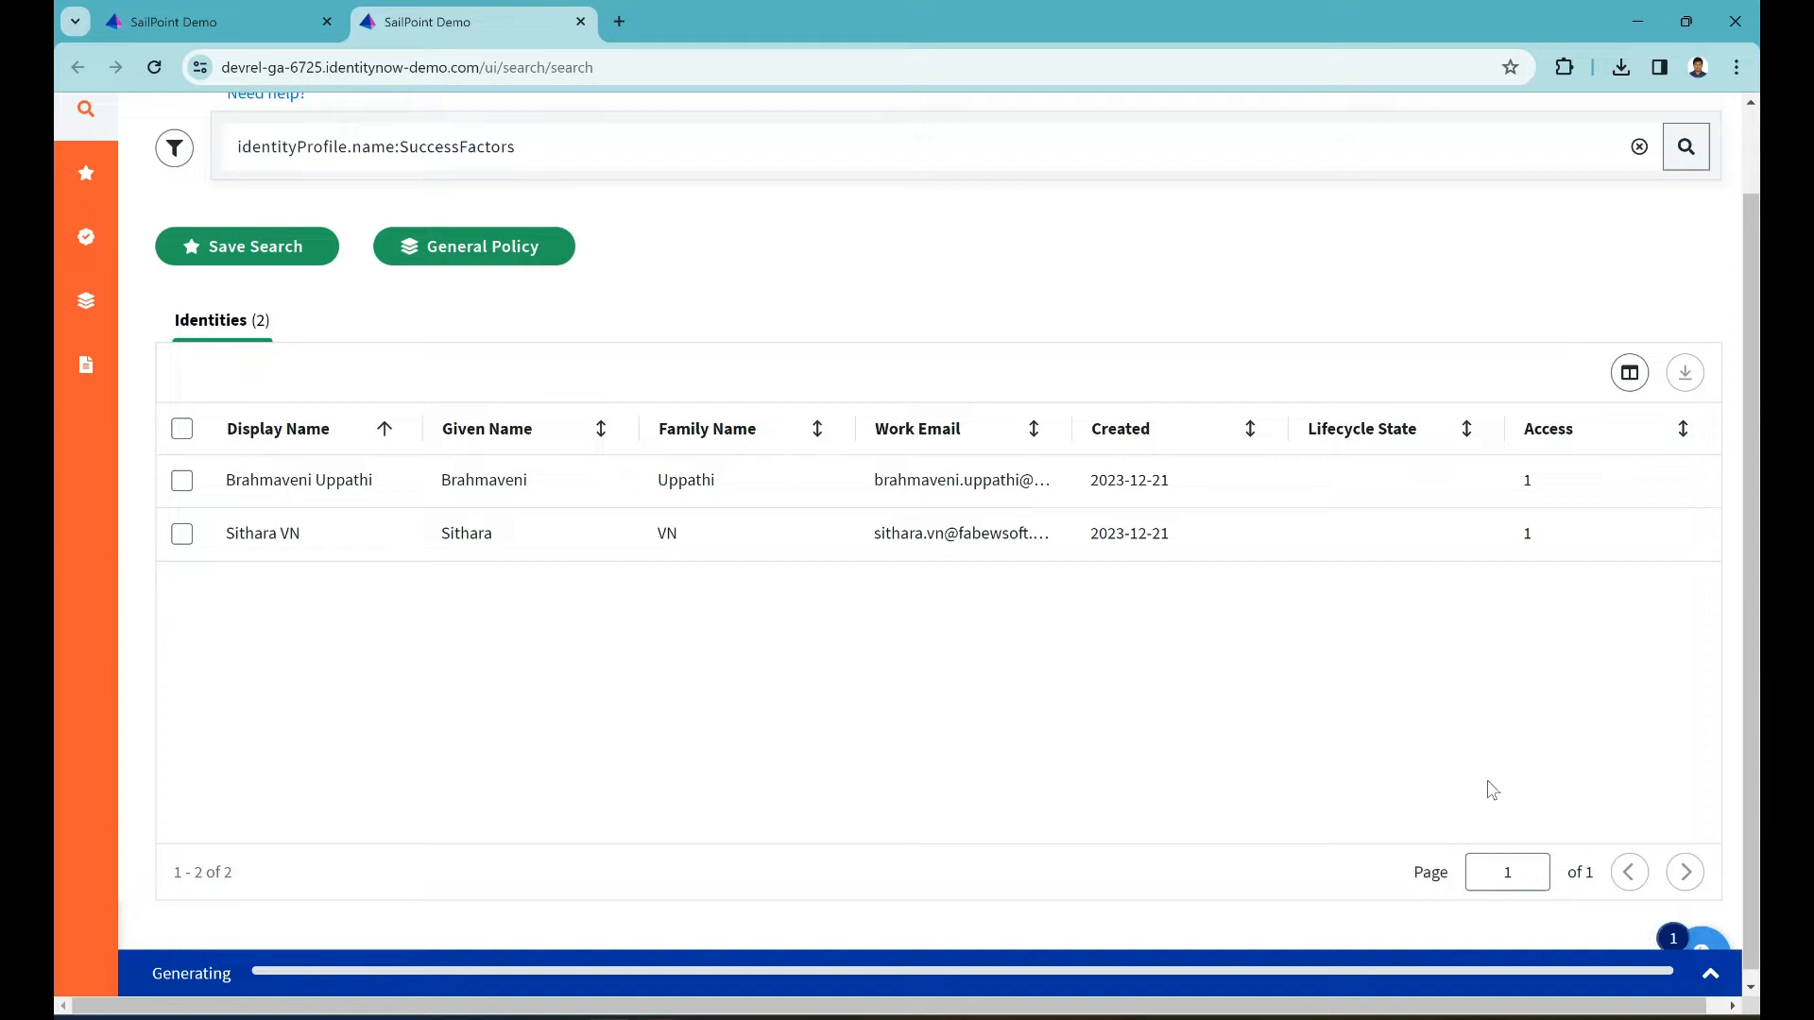
left_click(1710, 979)
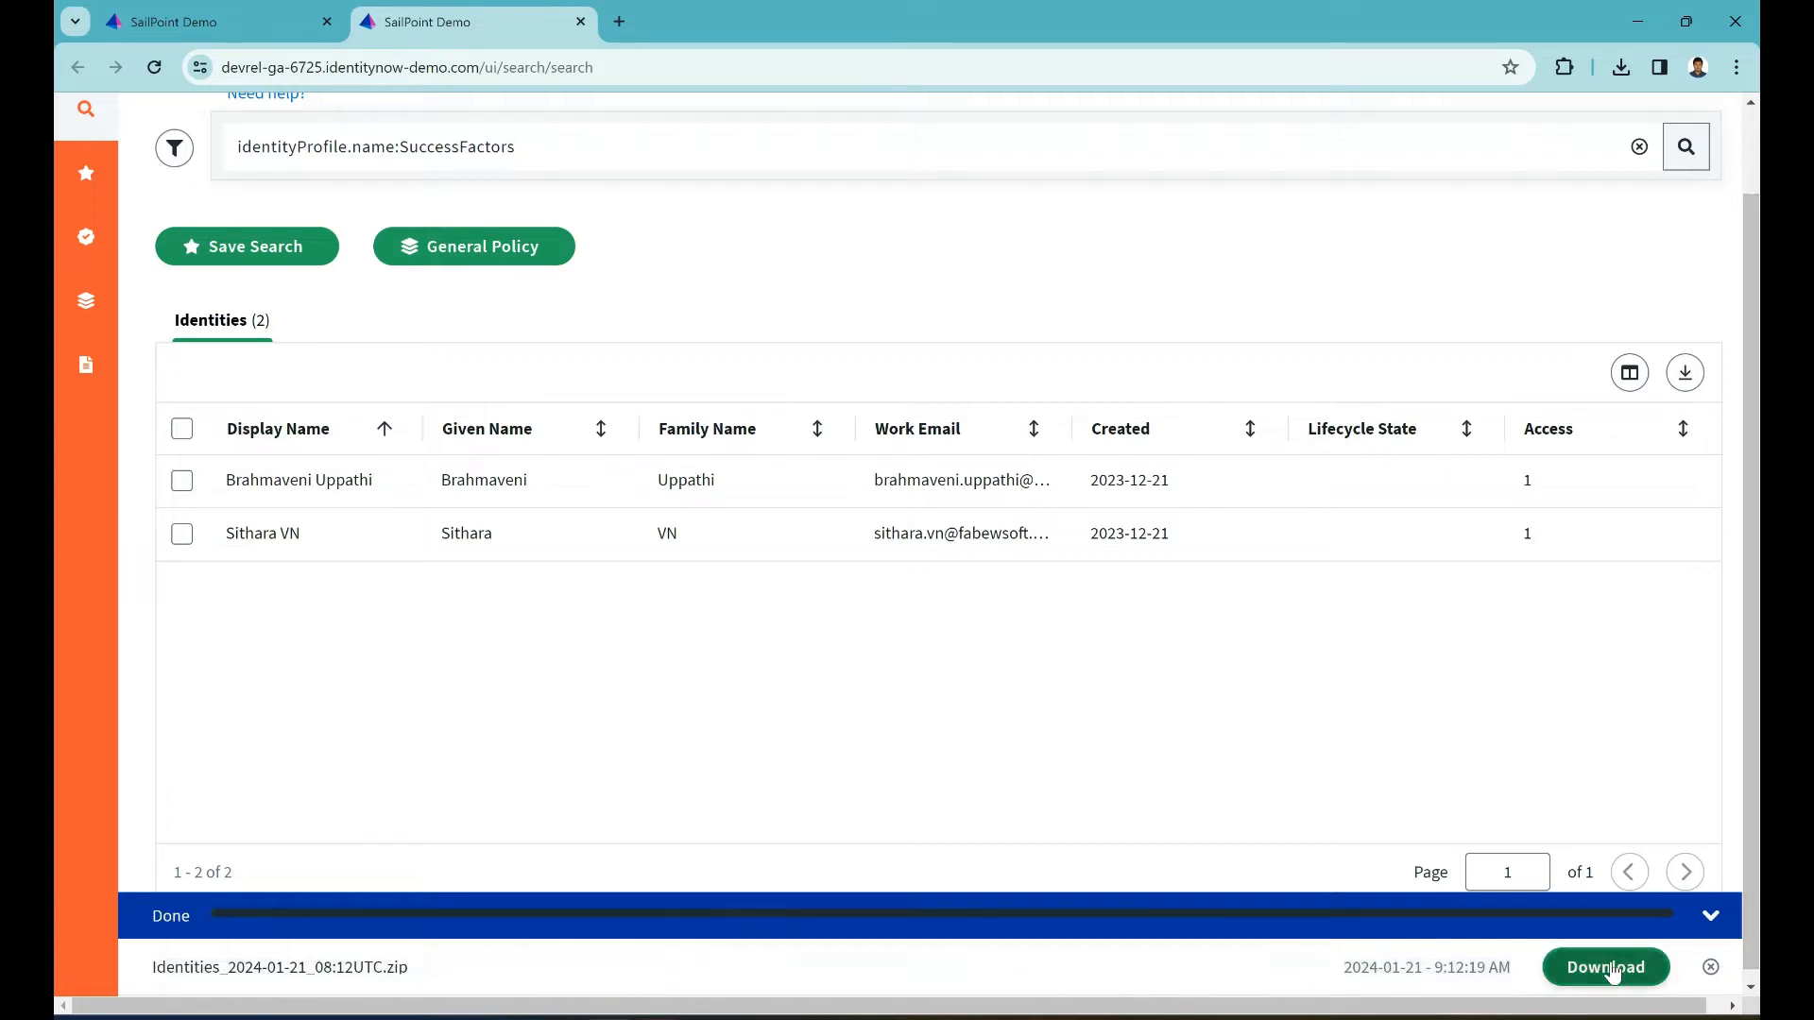
left_click(1610, 961)
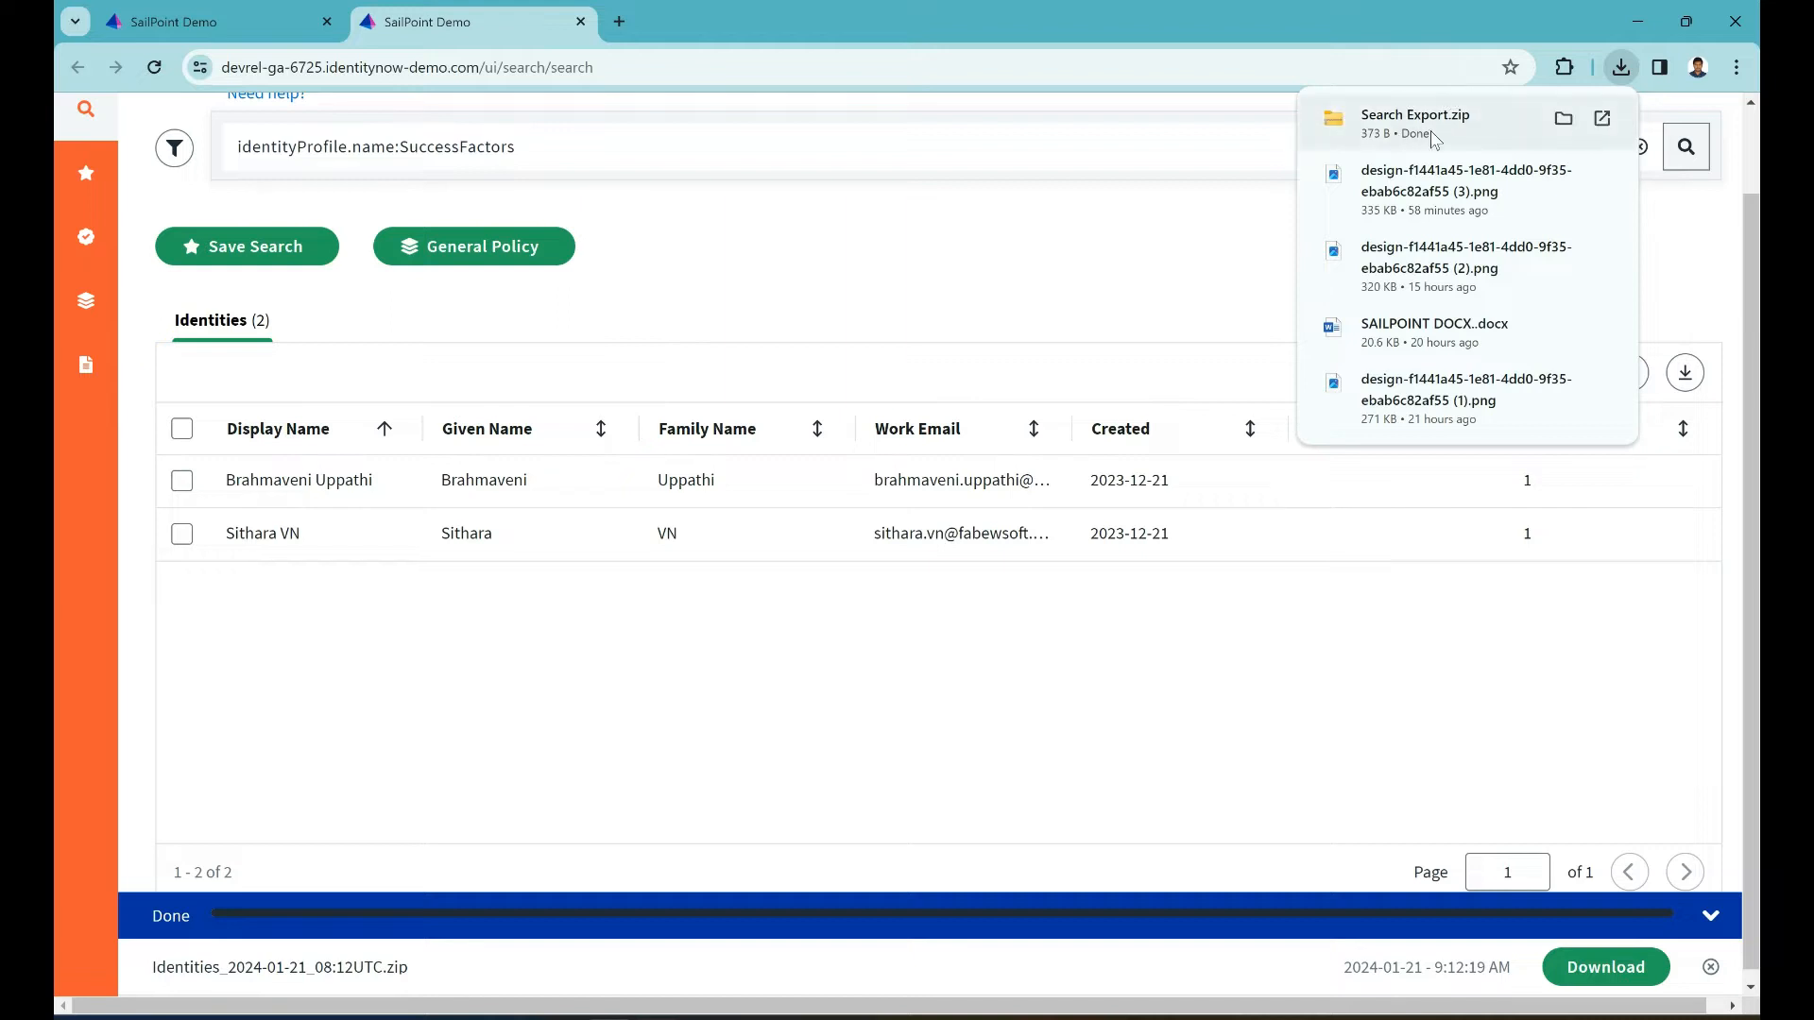
left_click(1163, 299)
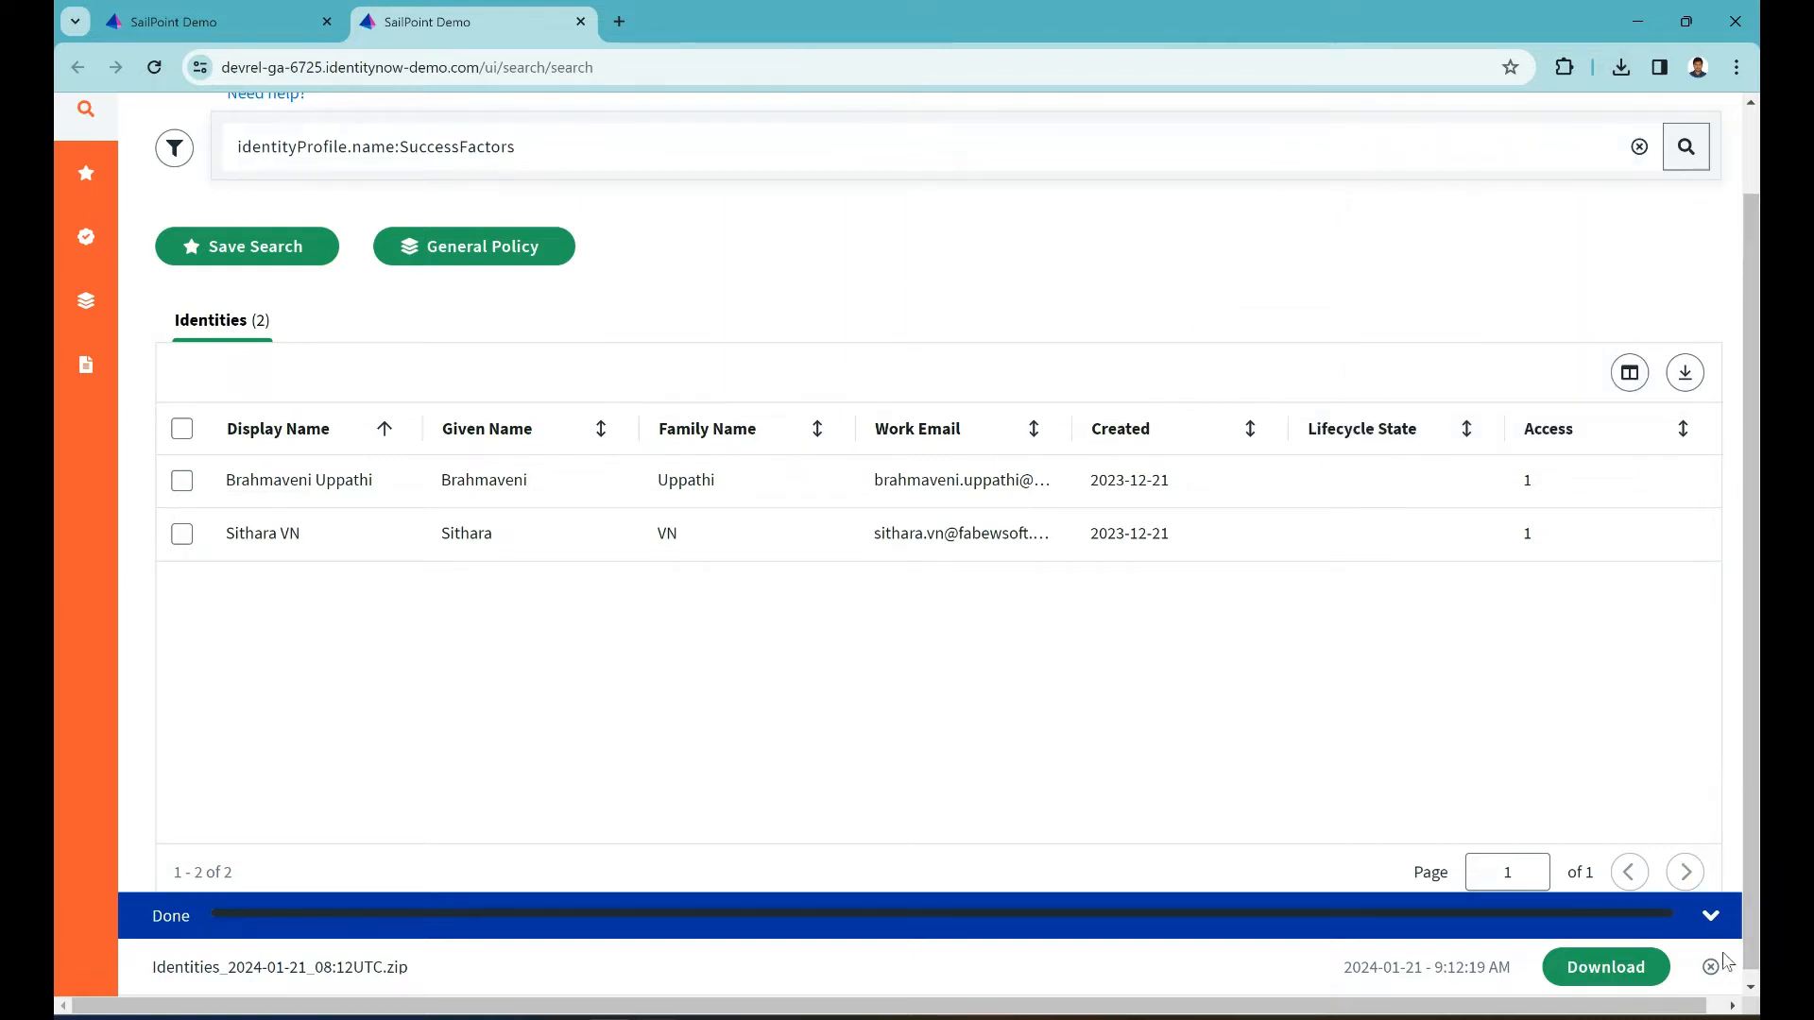
left_click(1711, 967)
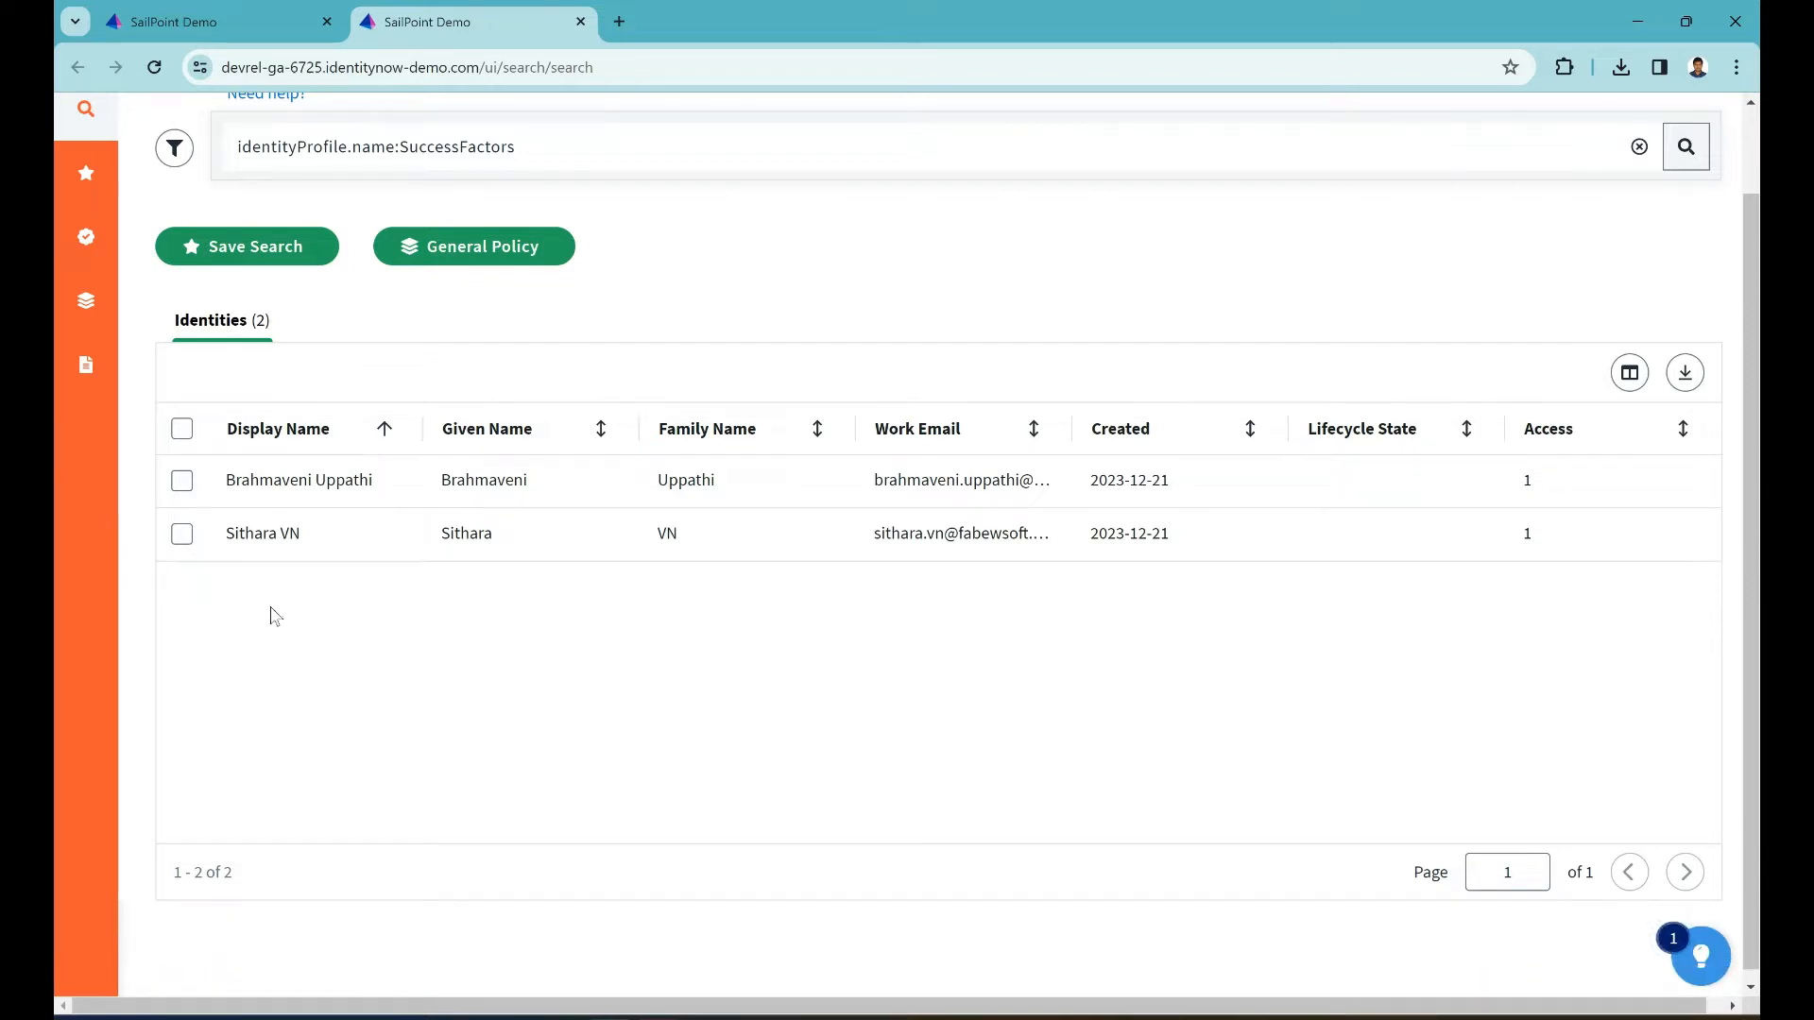
Step: Save the current search query under the name IDP SF with an empty description
scroll(850, 202, "up", 2)
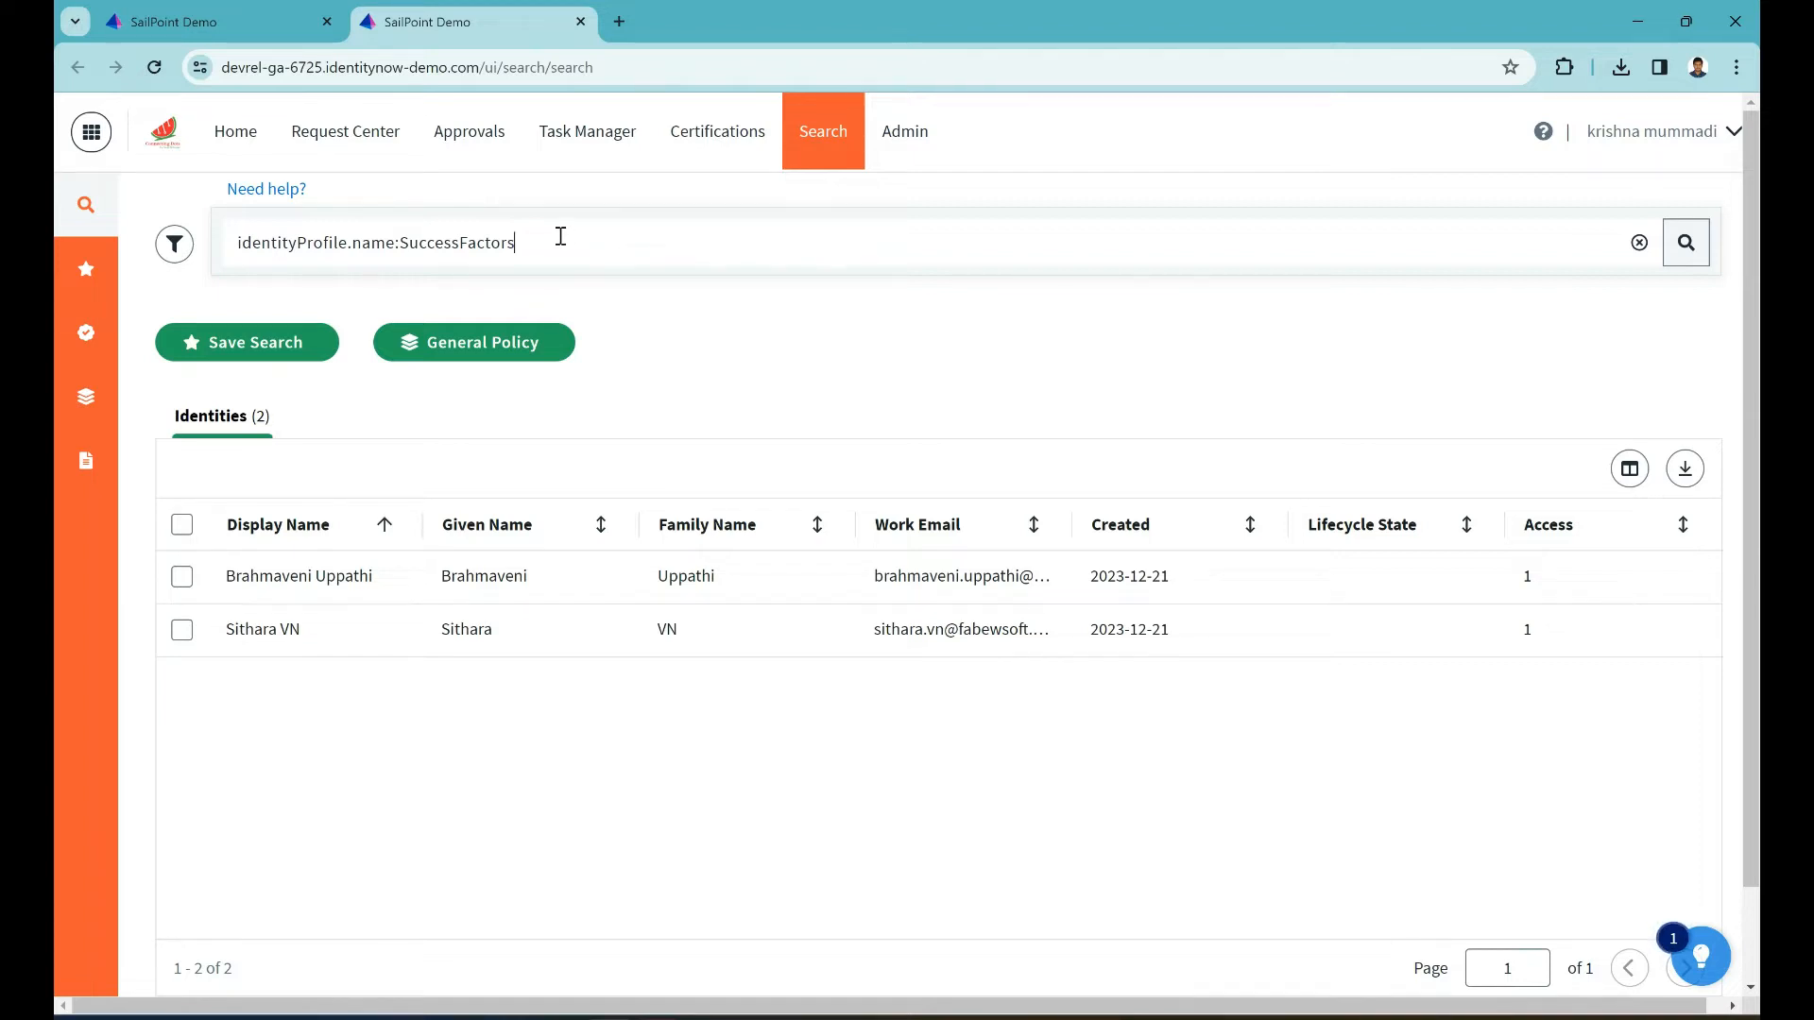
left_click(560, 237)
left_click(725, 827)
left_click(267, 353)
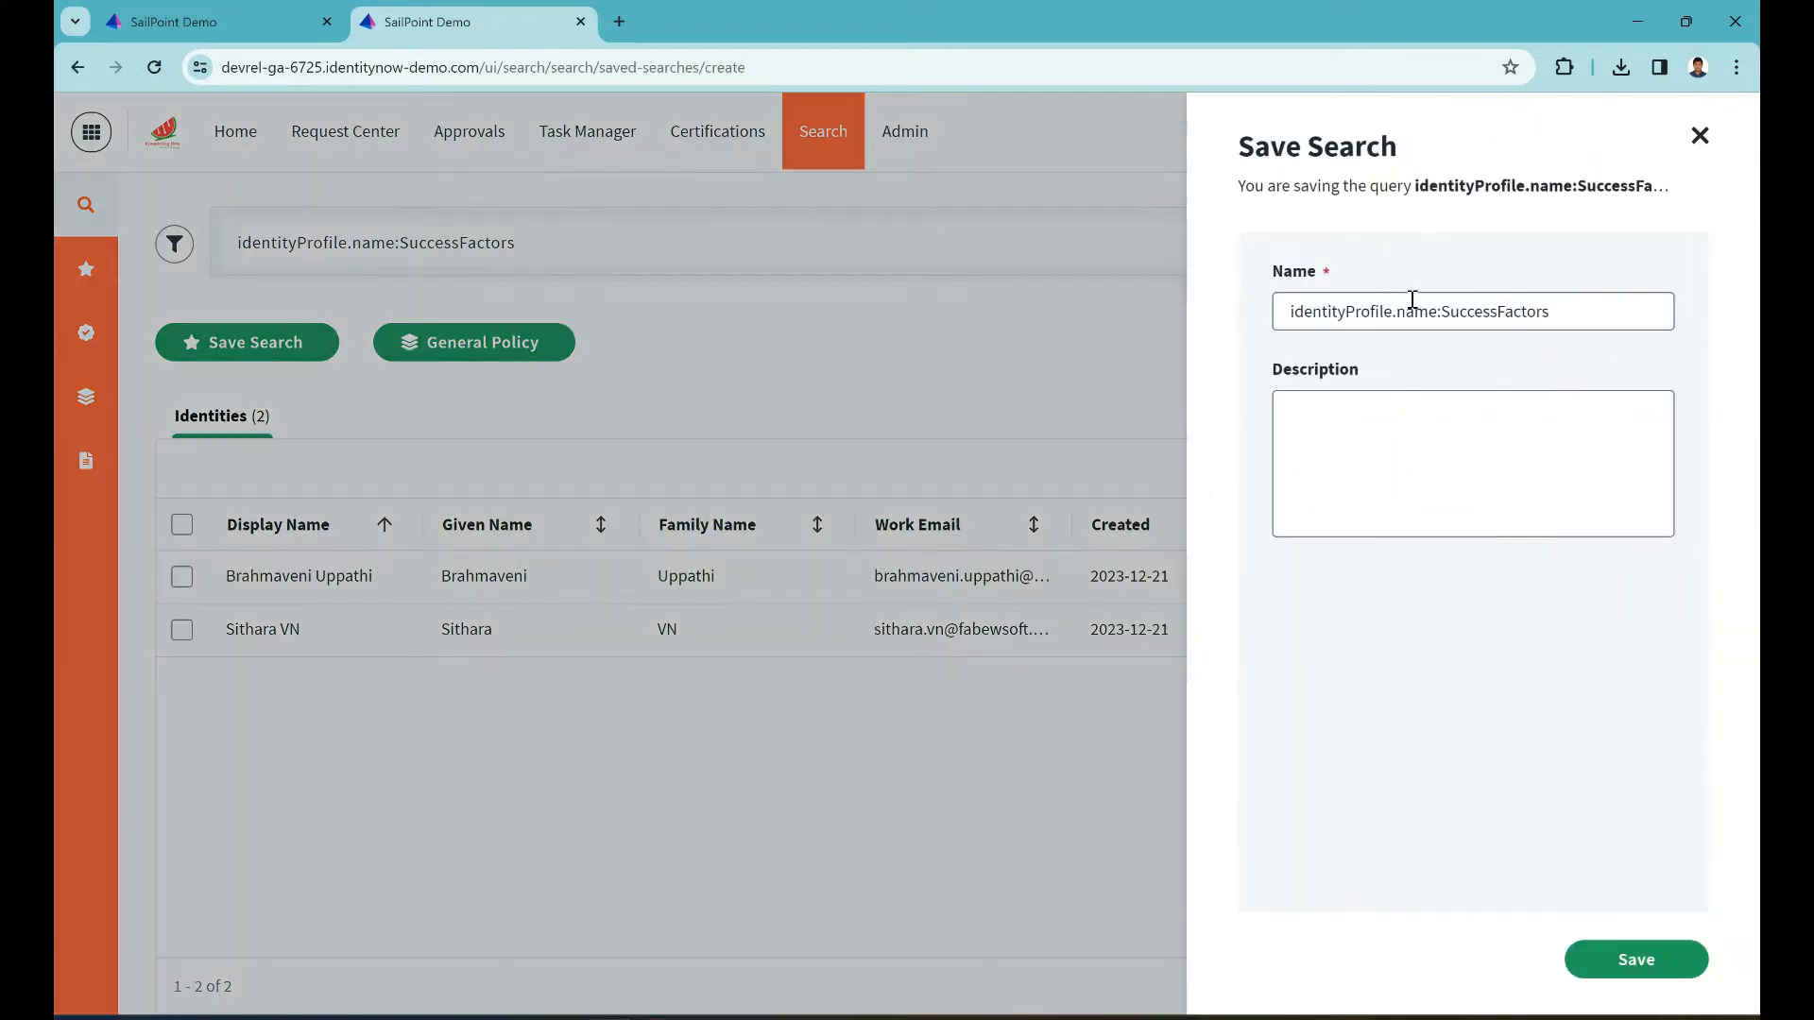
left_click(1470, 480)
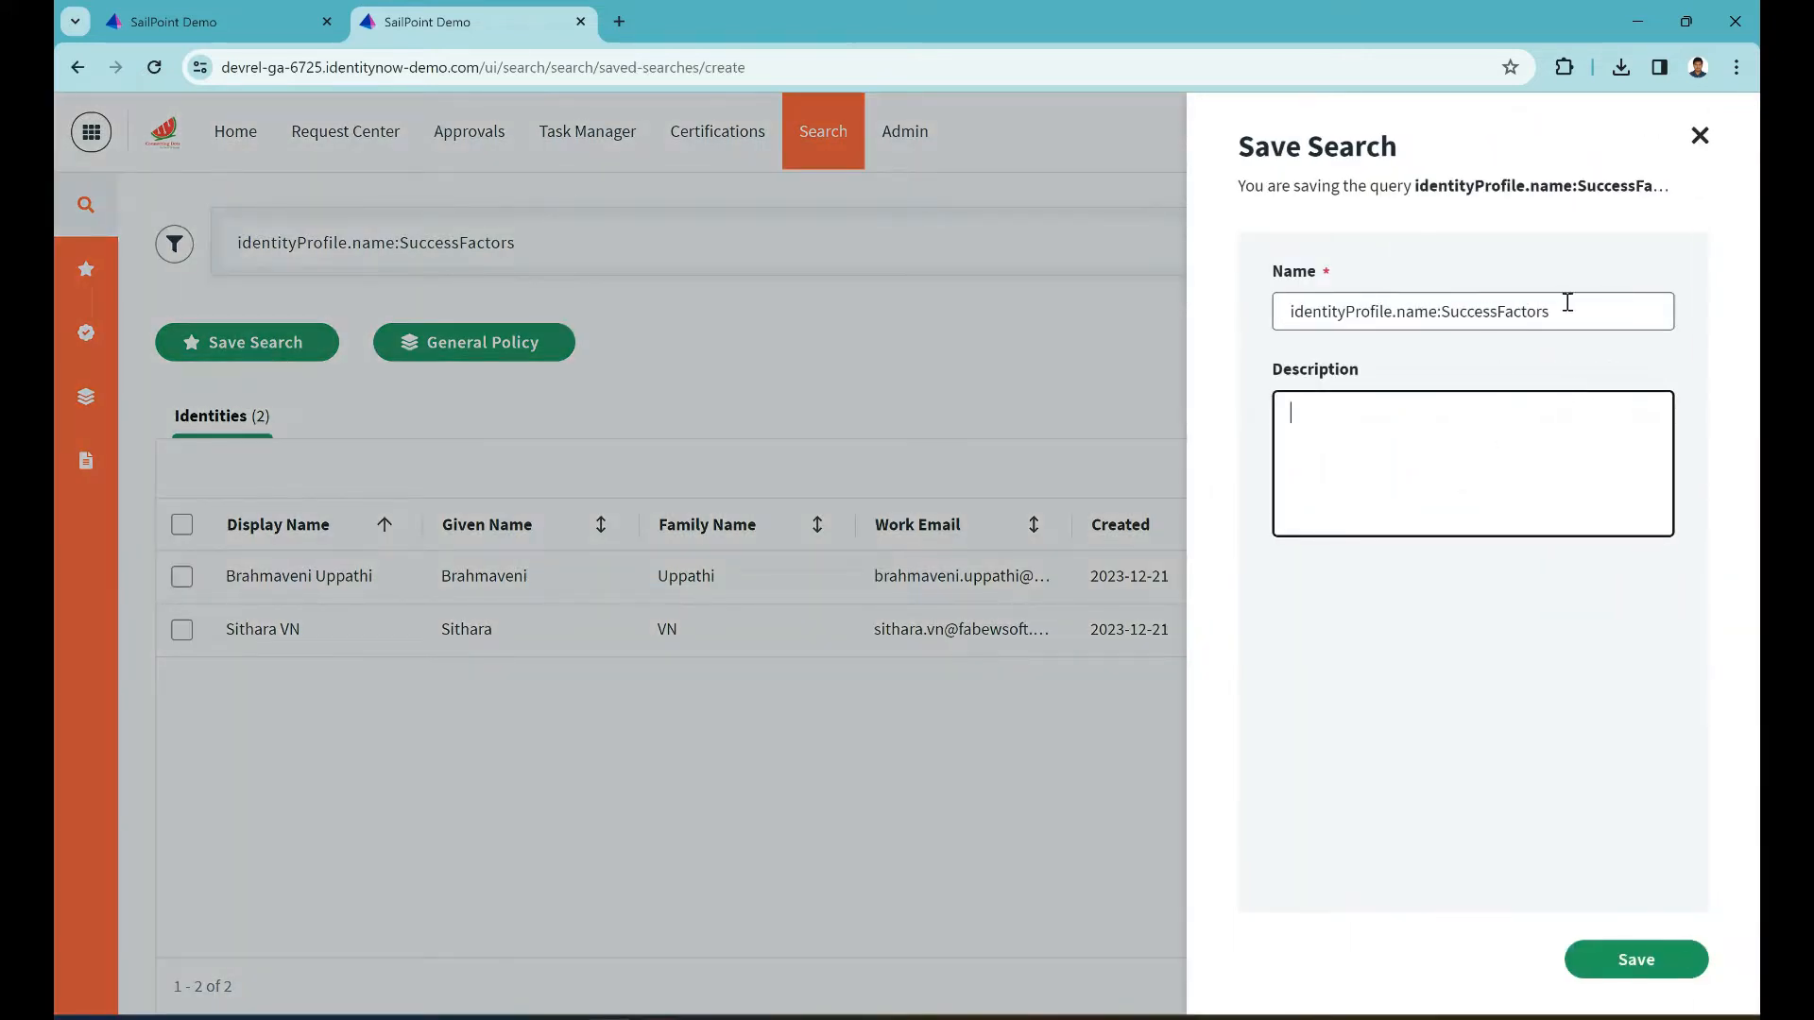
left_click_drag(1573, 304, 1293, 312)
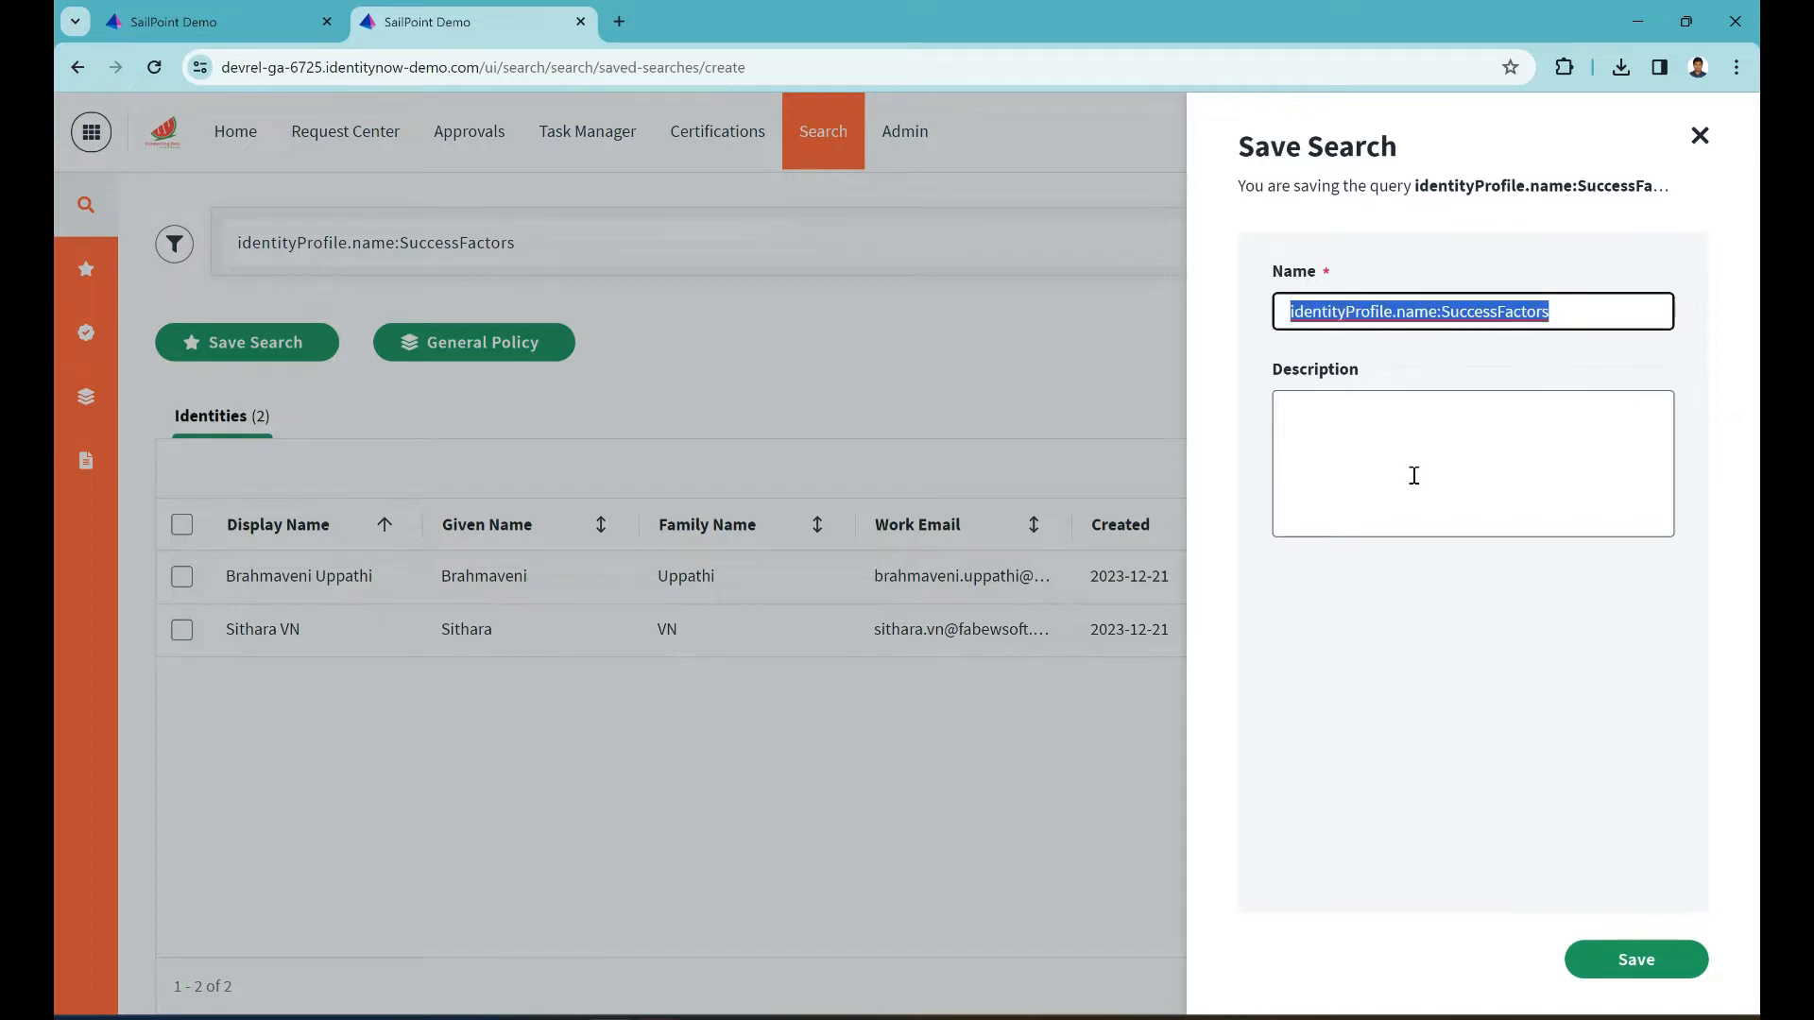
type("IDP")
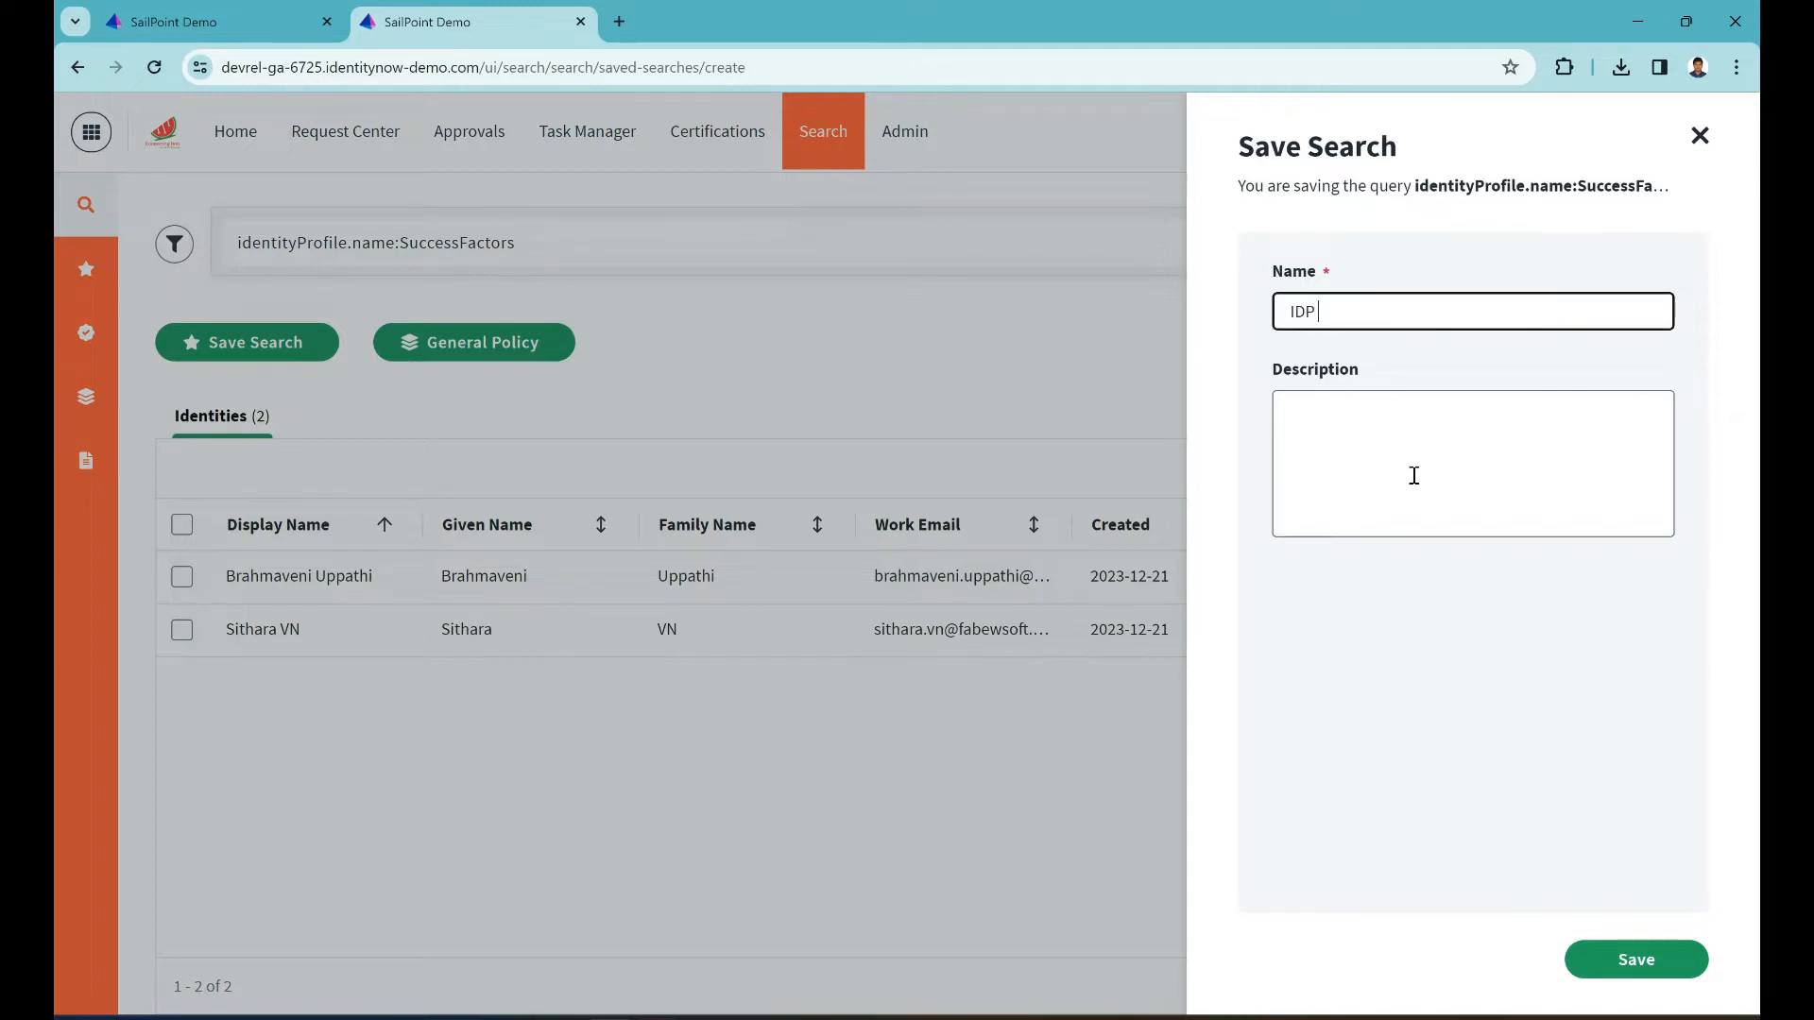
type(" SF")
left_click(1421, 463)
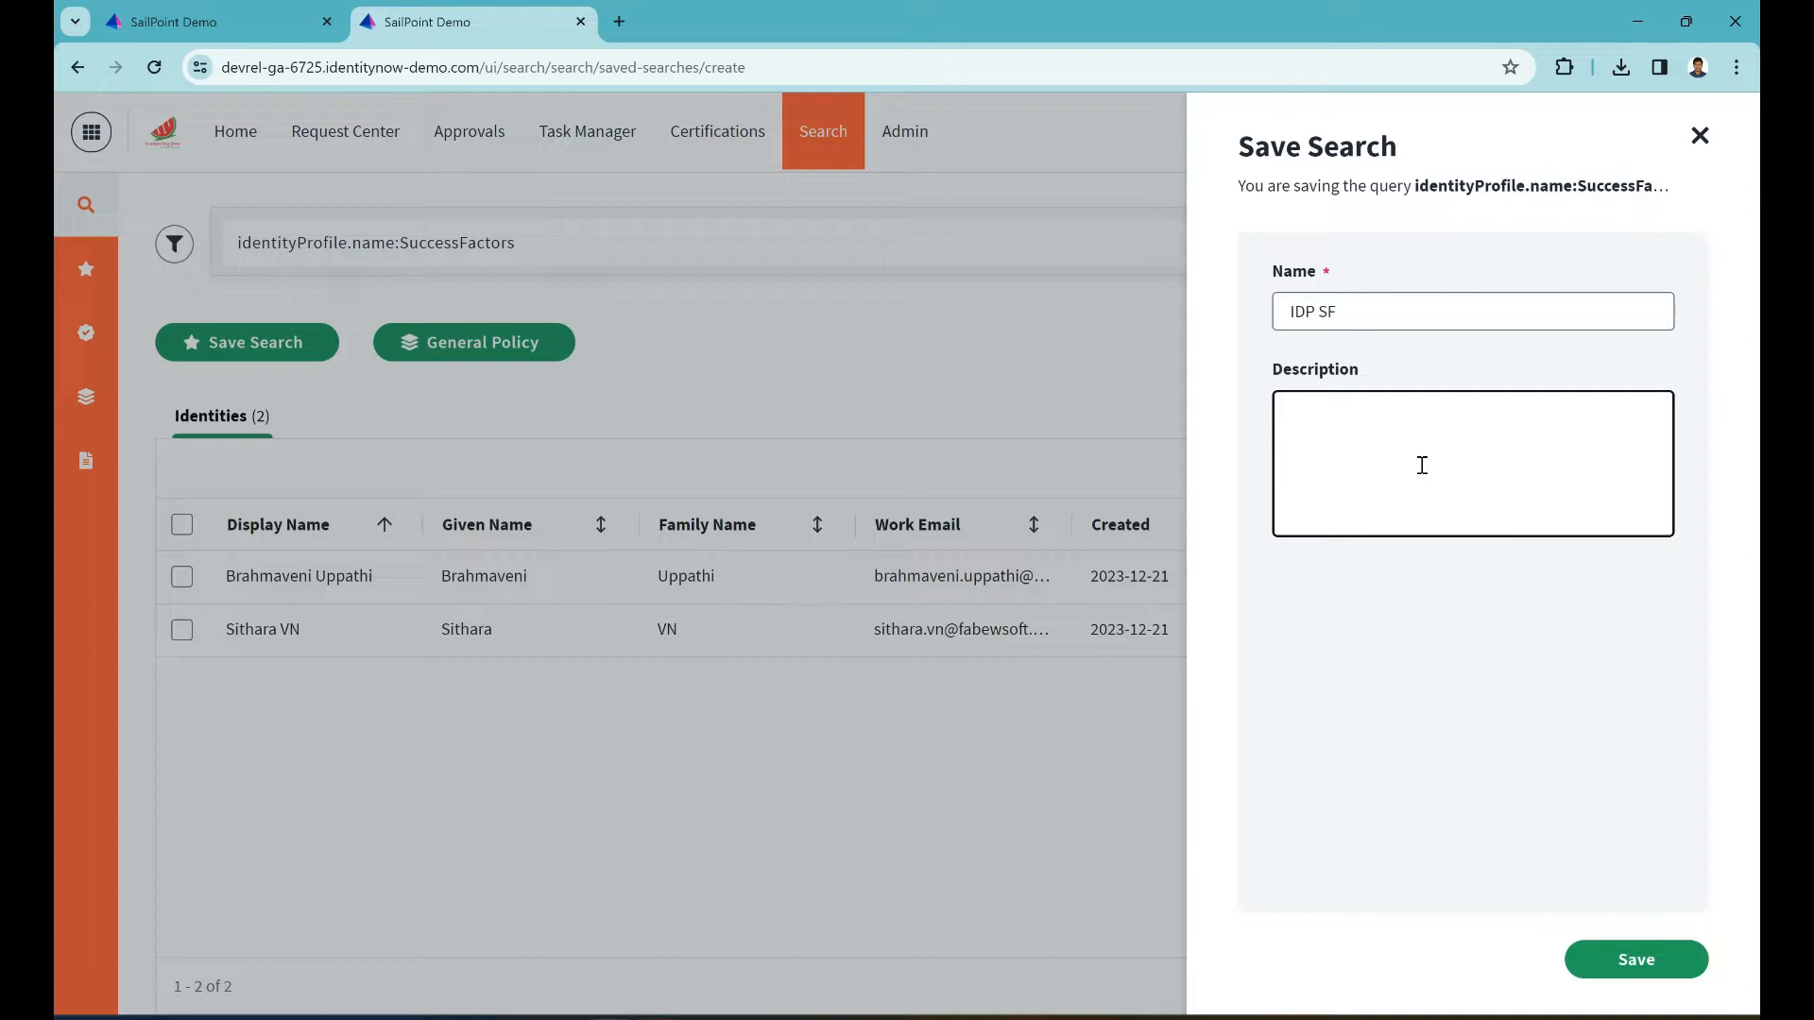
left_click(1637, 956)
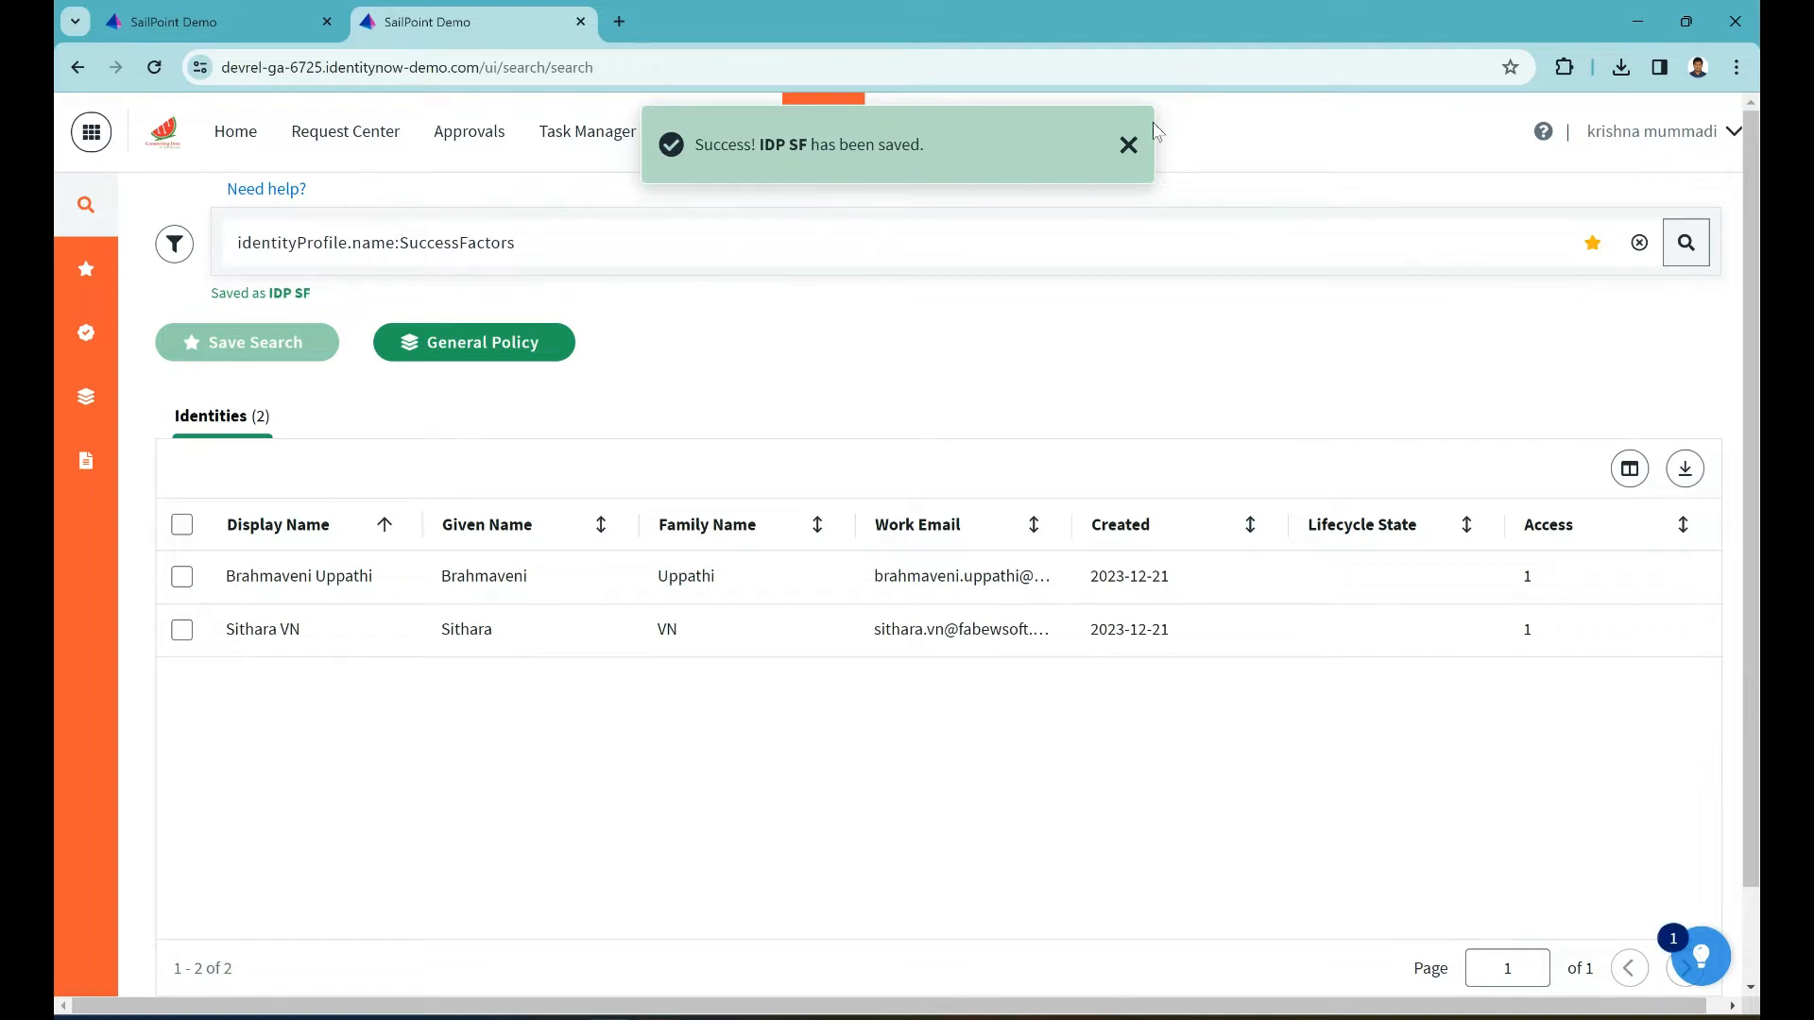
left_click(1129, 146)
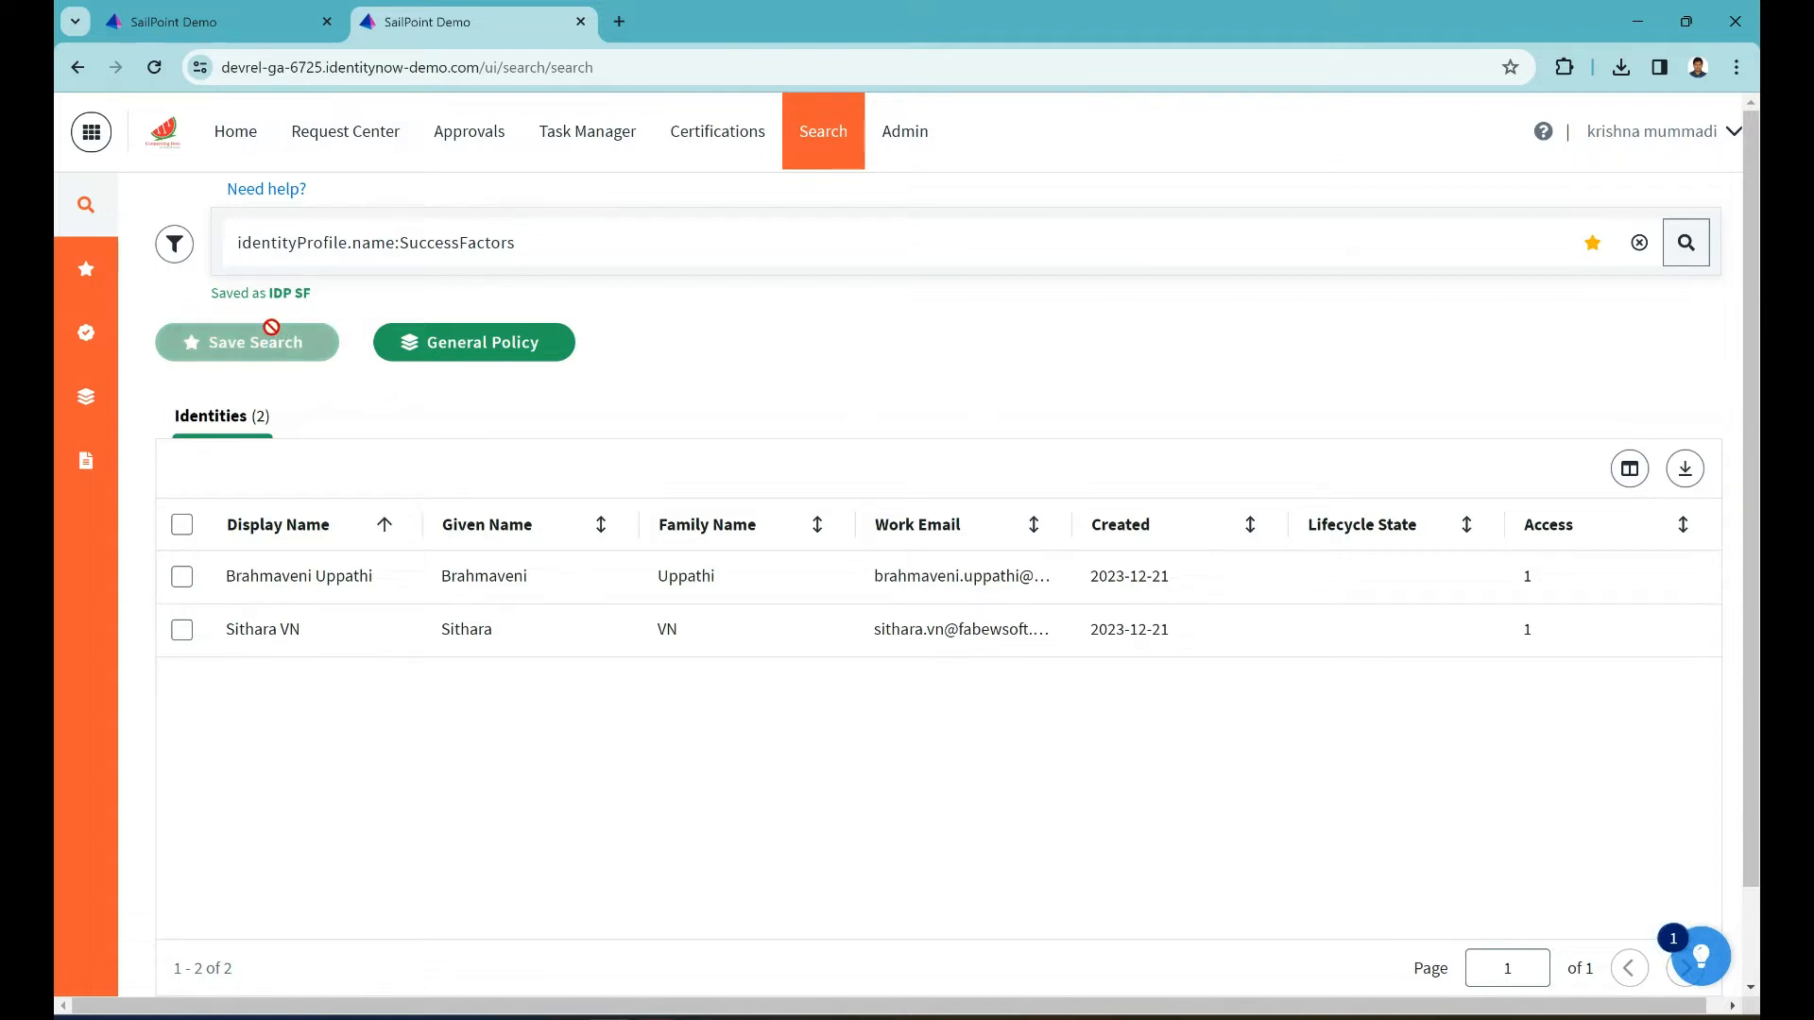
Step: Look up the IDP SF entry in the list of saved search queries and close the list
left_click(86, 274)
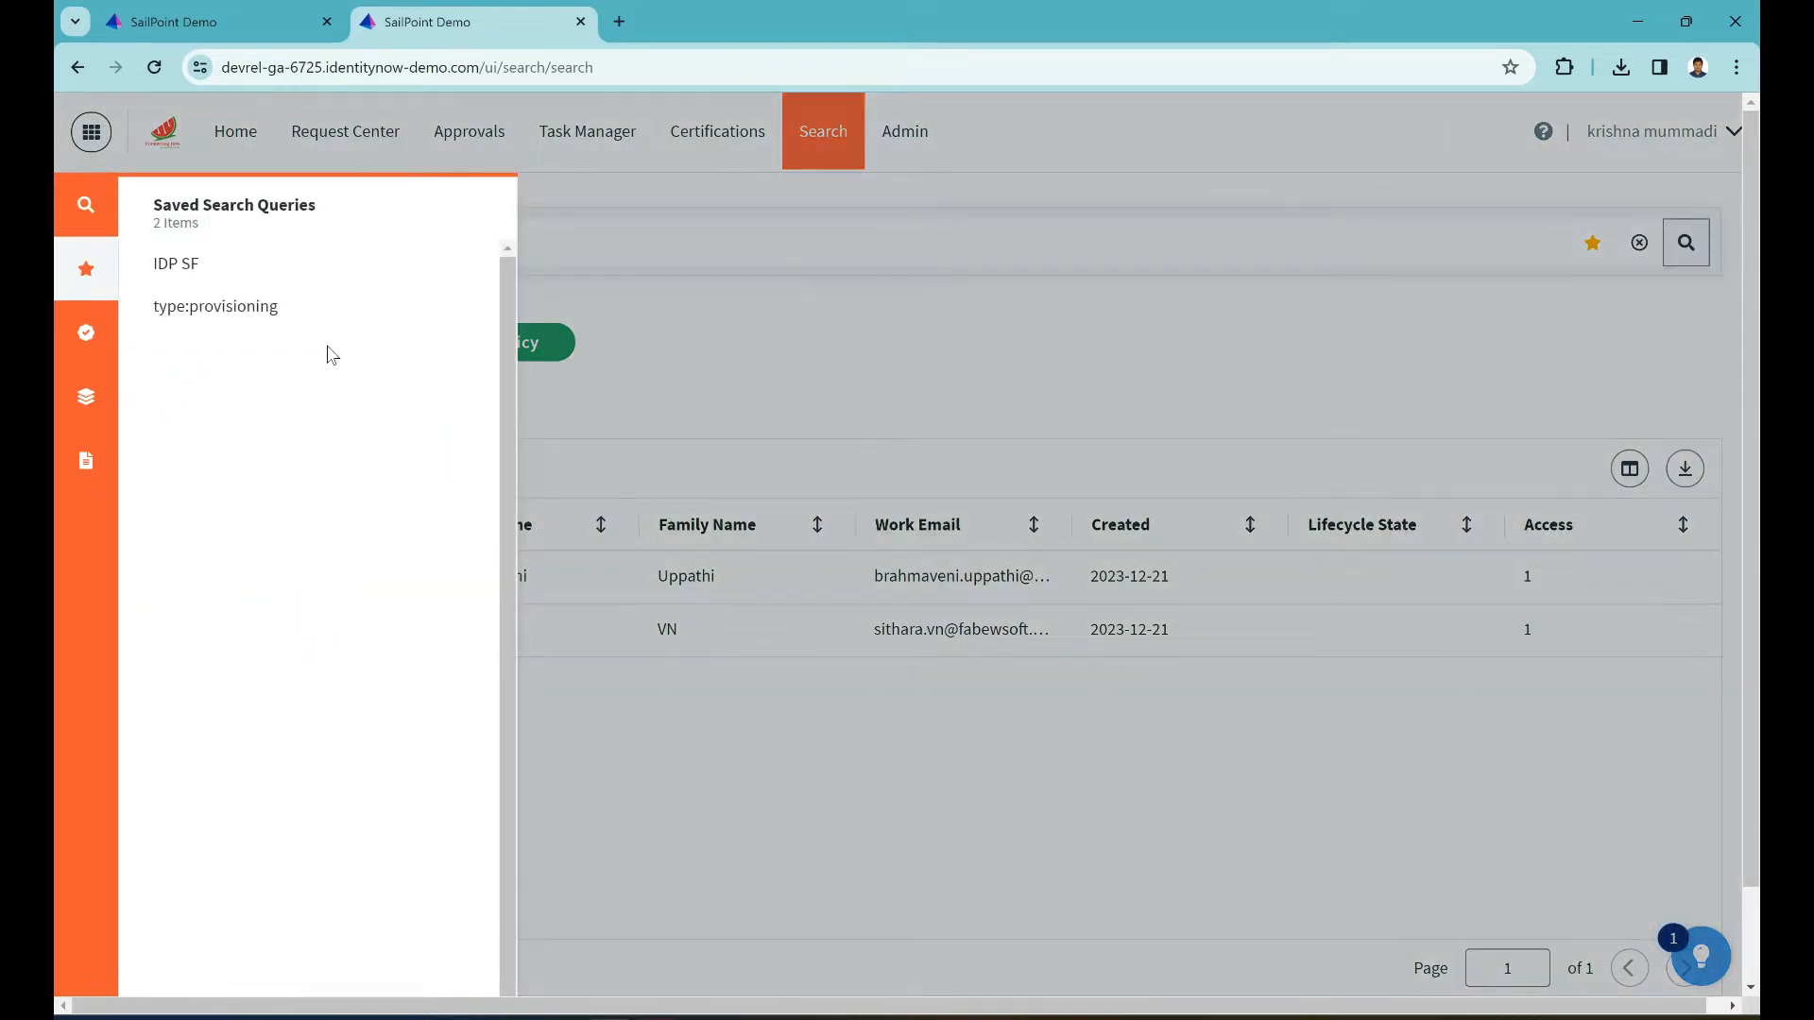
mouse_move(194, 272)
left_click(703, 368)
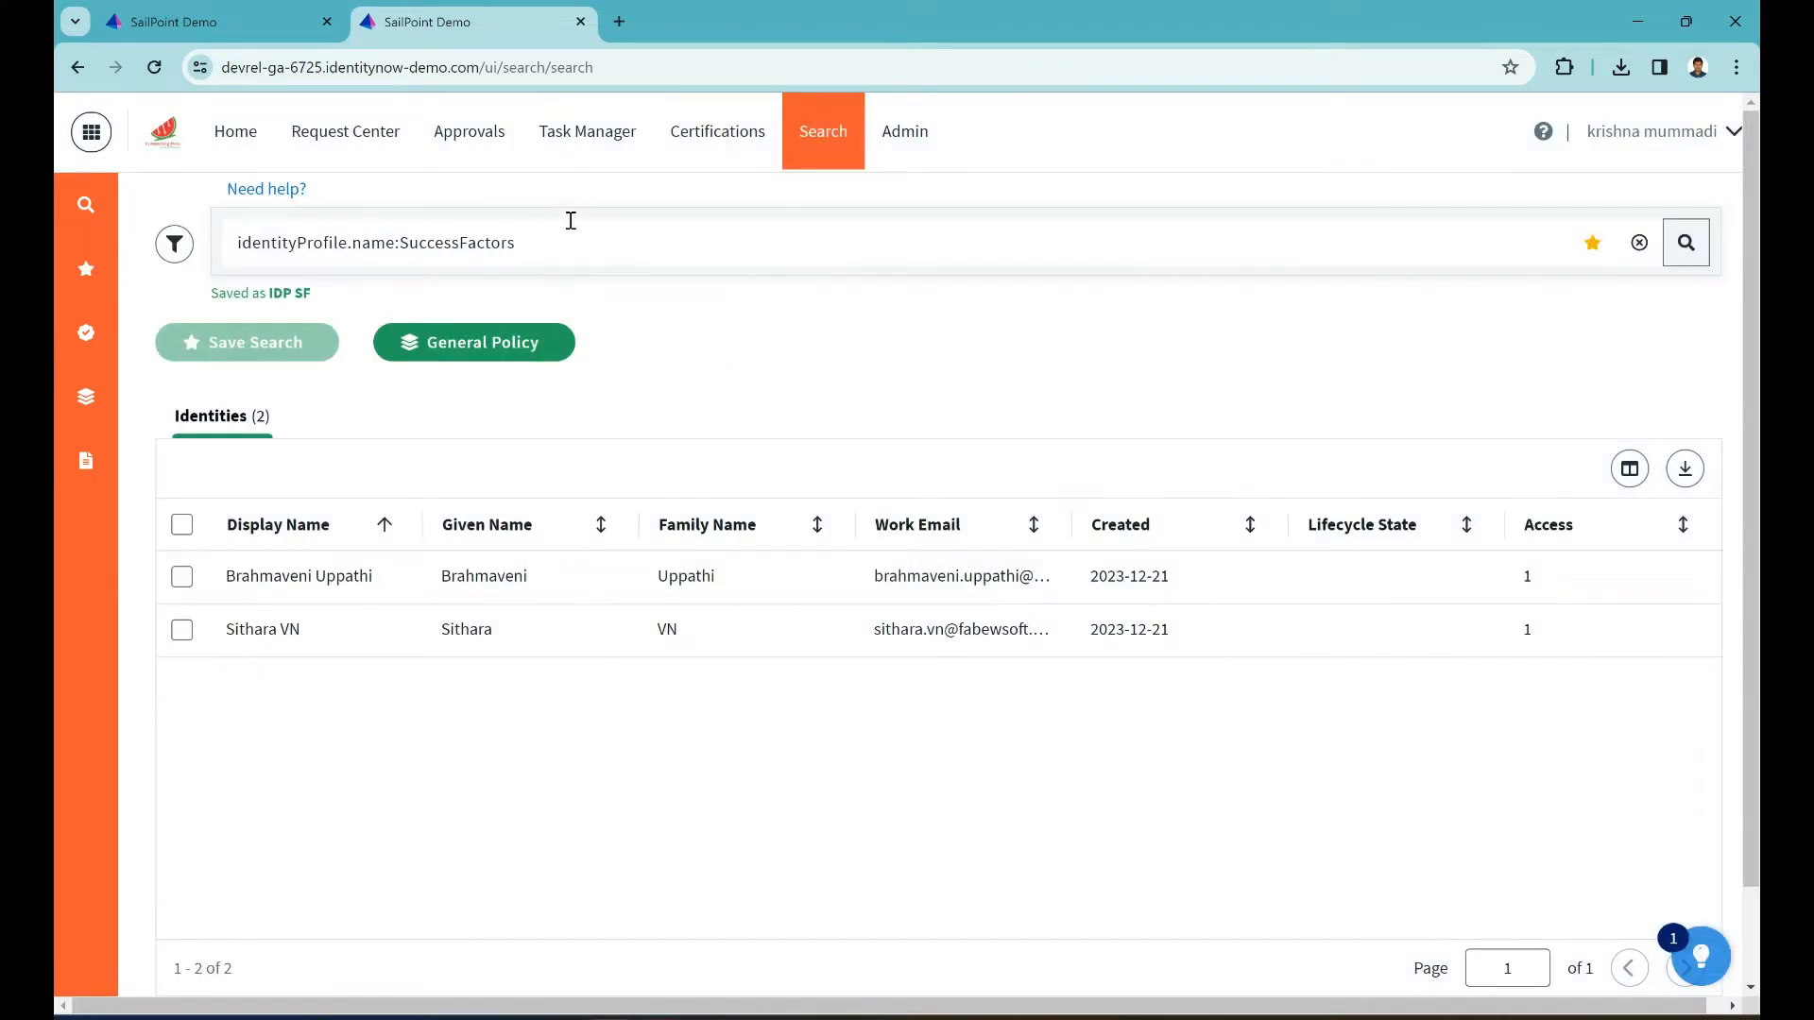
Step: Replace the search query with attributes.firstname followed by the person's first name, and run the identity search
left_click_drag(583, 235, 210, 292)
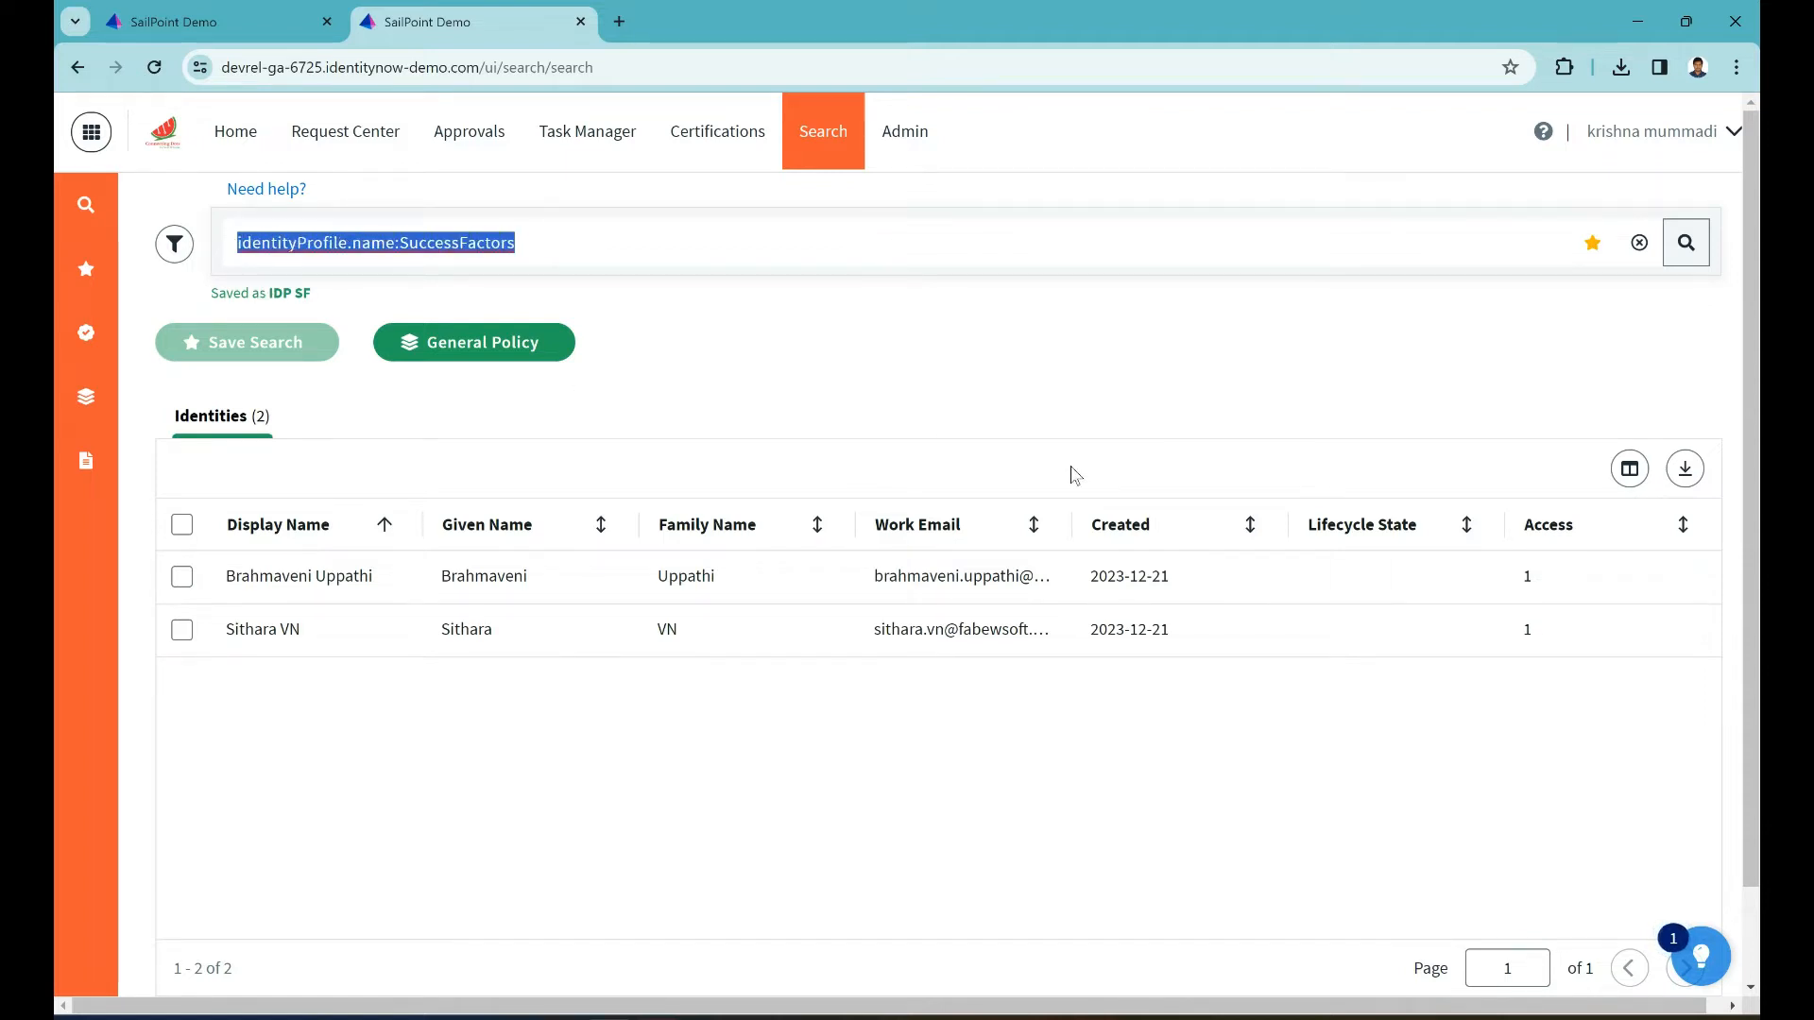
type("att")
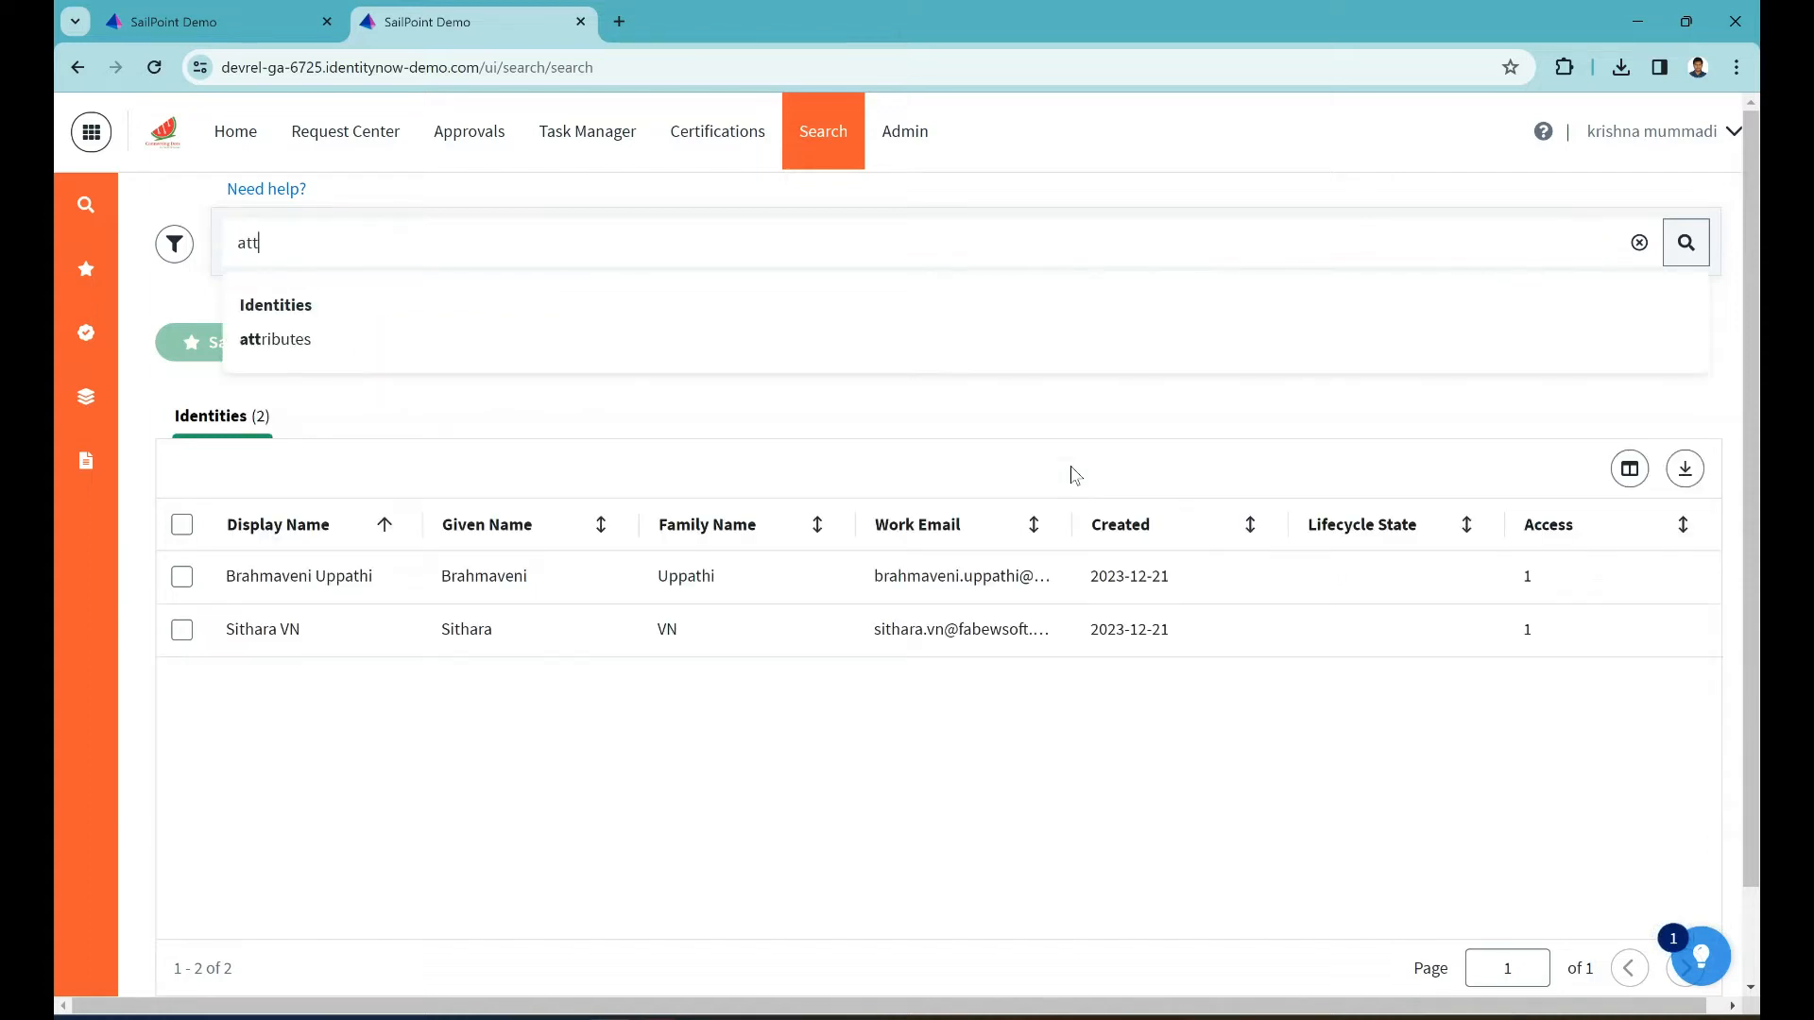
left_click(384, 341)
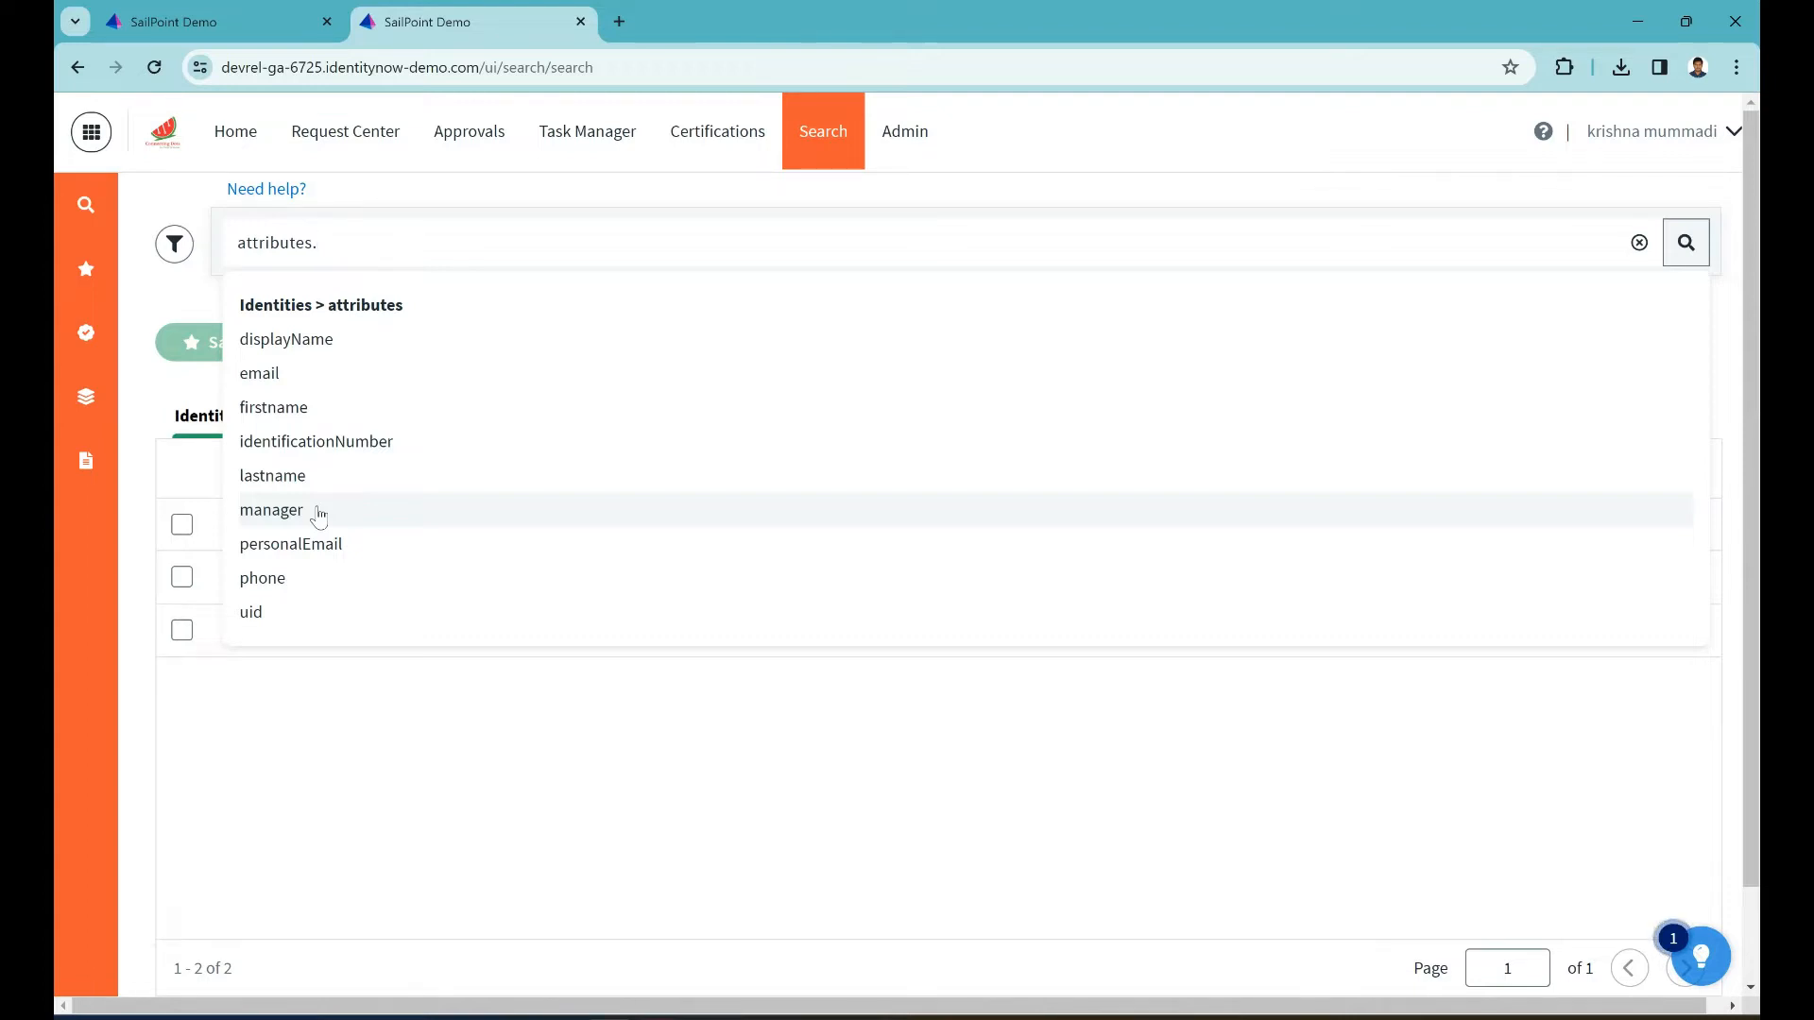
left_click(304, 412)
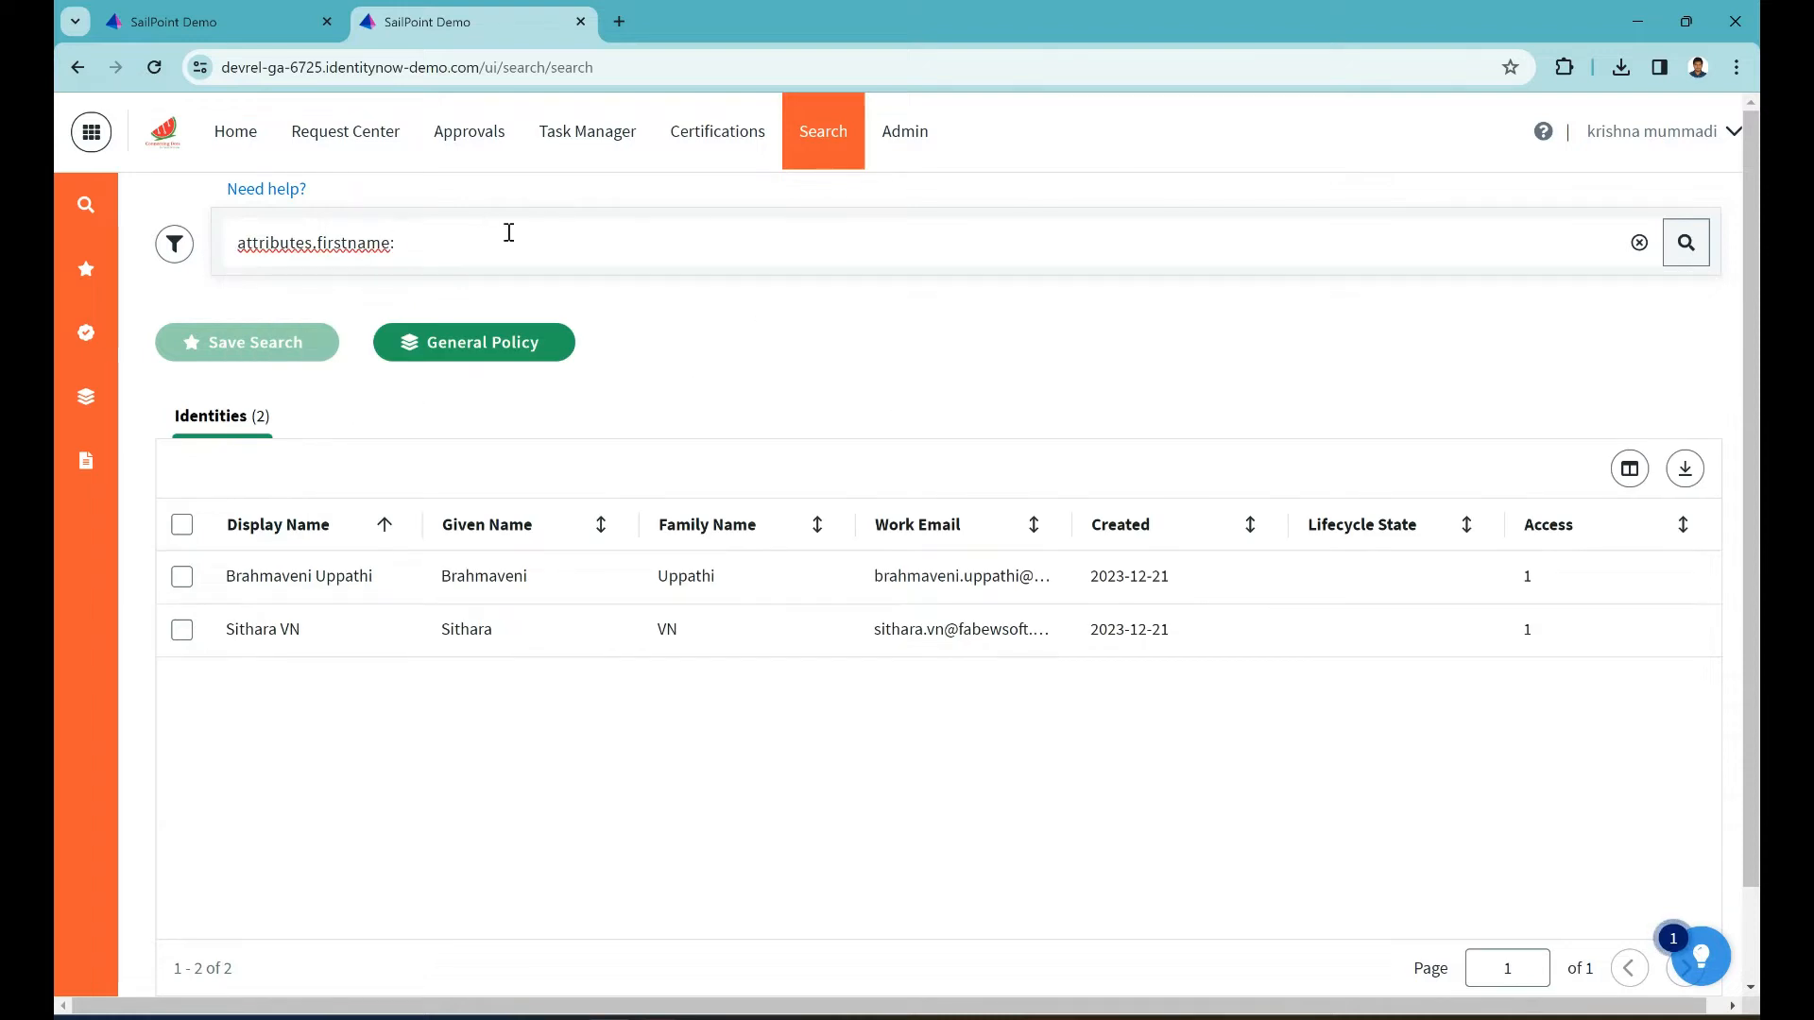
type("Krishna")
key("Return")
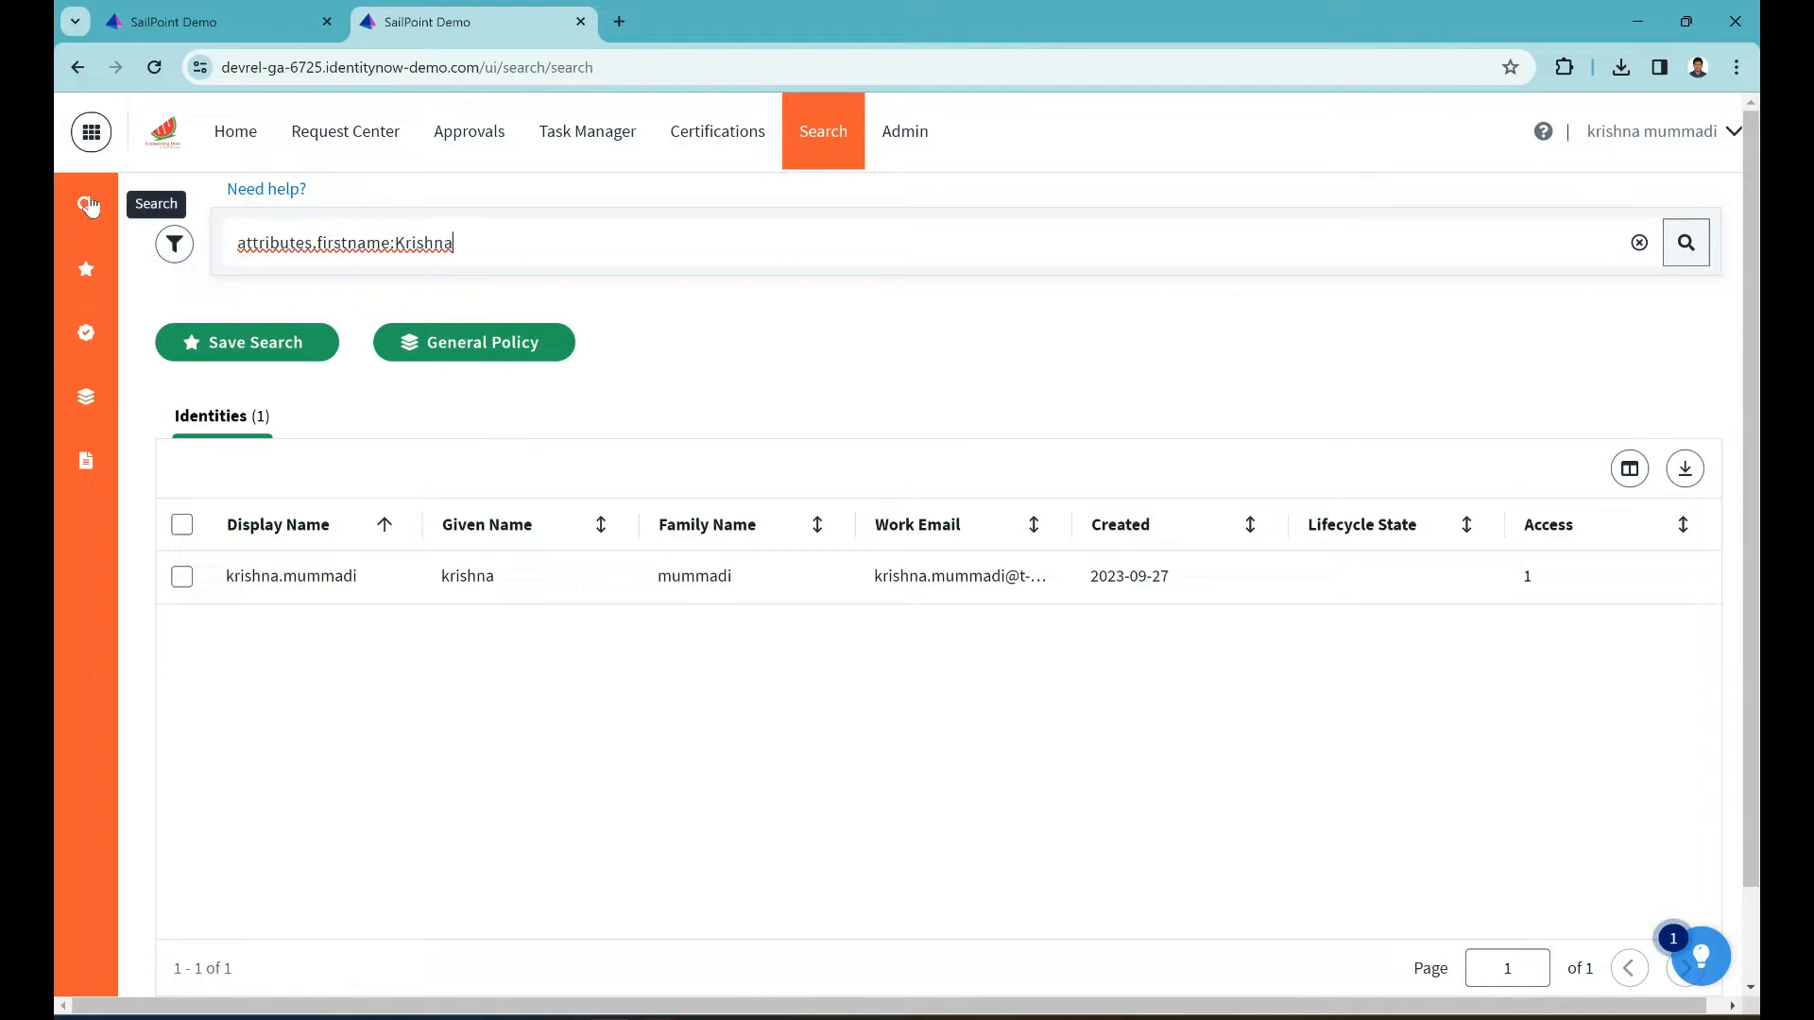
Step: Start a new subscription for the saved search query IDP SF, accepting the Europe, GMT +01:00 Berlin time zone
left_click(86, 269)
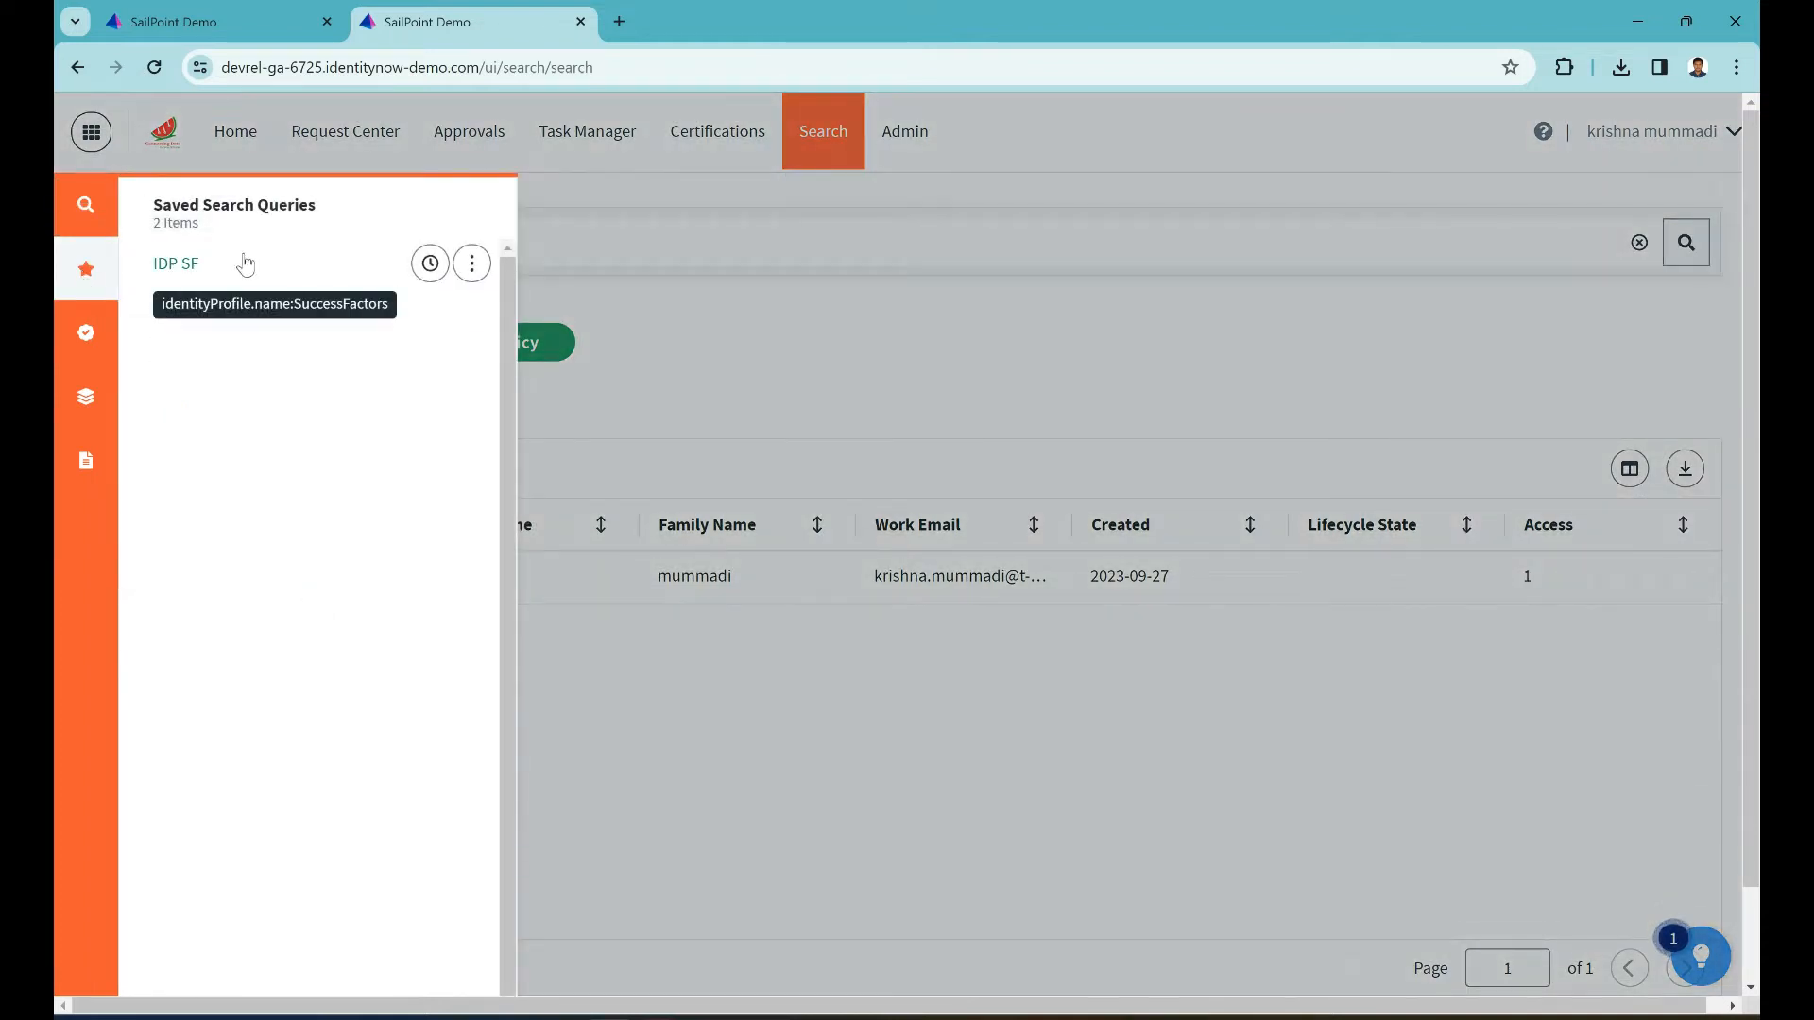
left_click(474, 266)
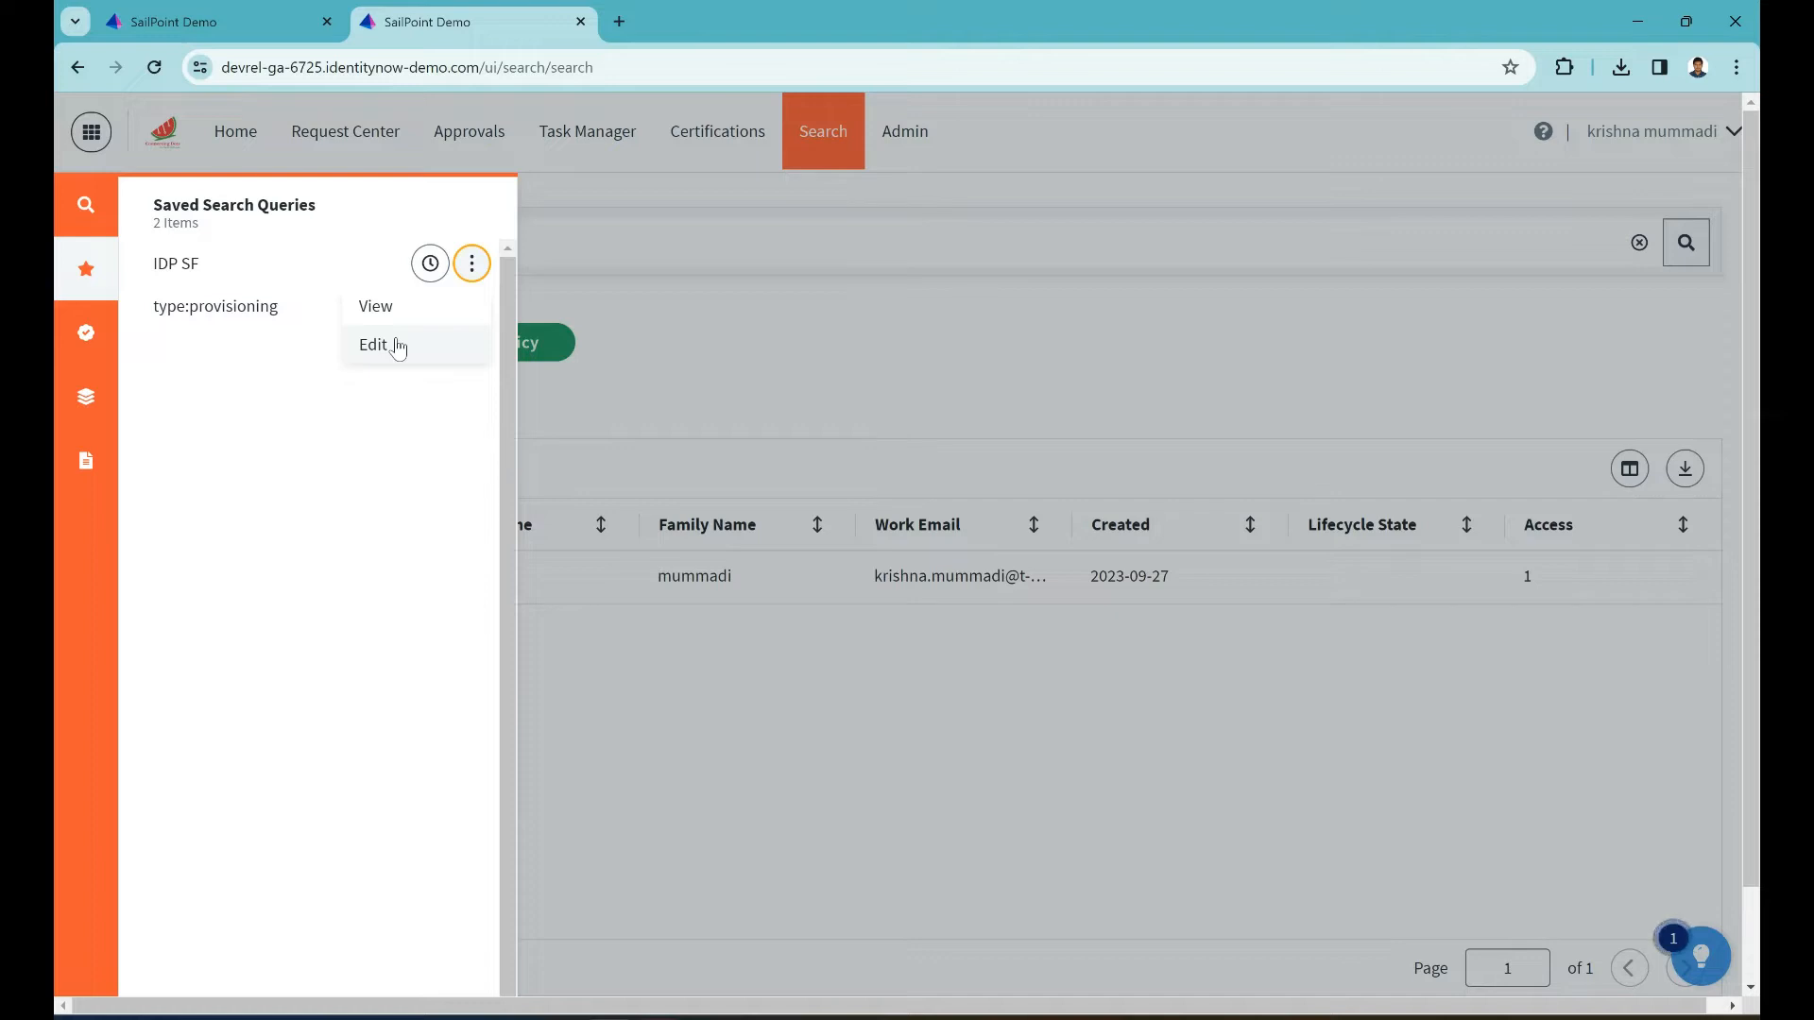
left_click(429, 265)
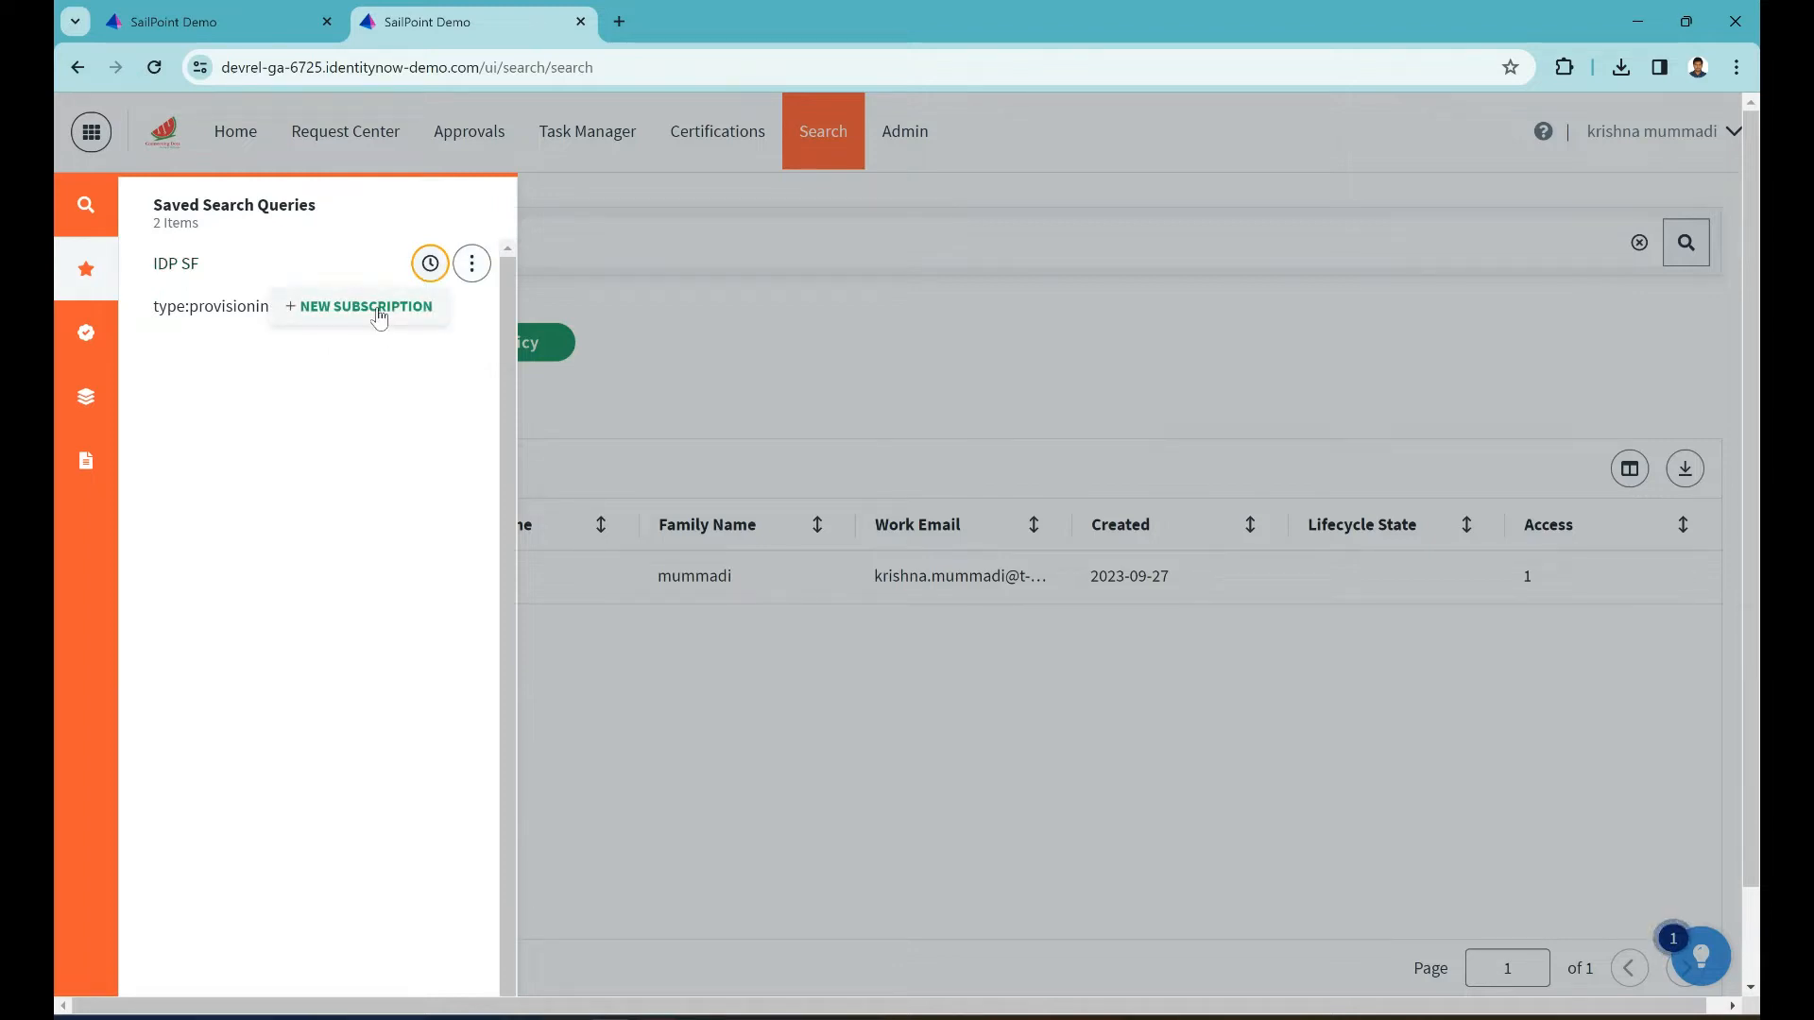
left_click(379, 316)
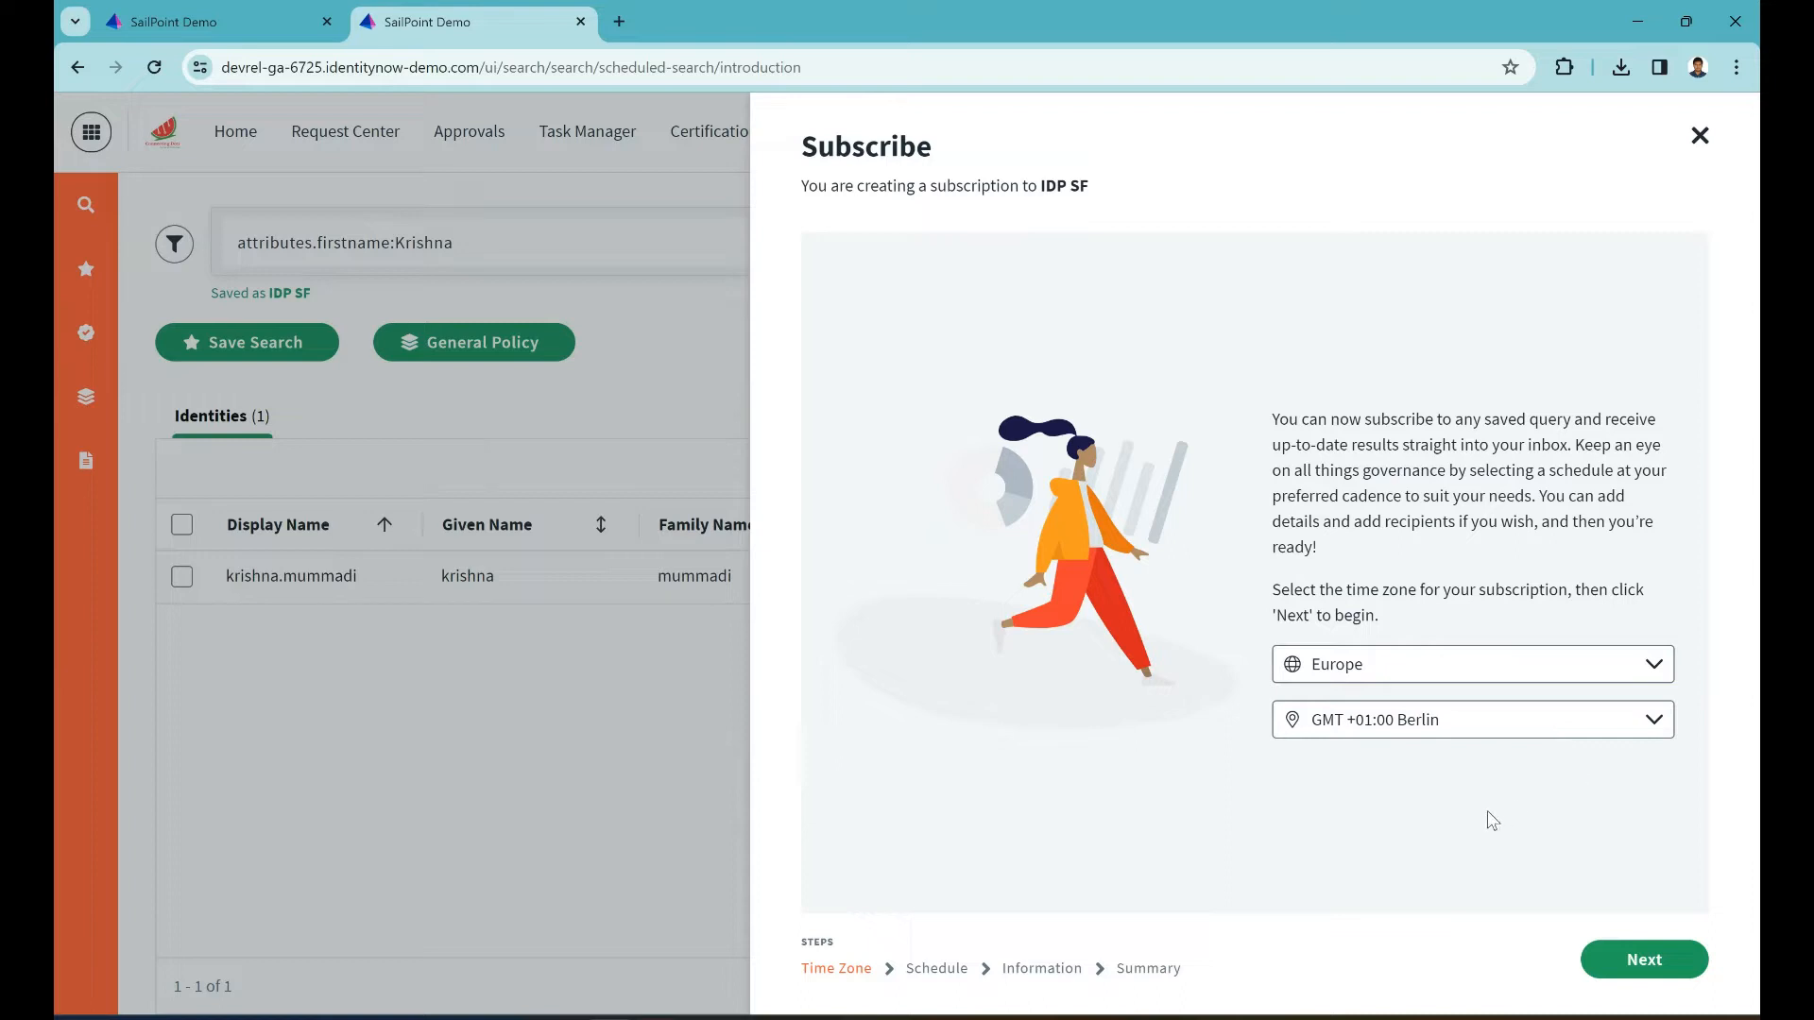
left_click(1633, 964)
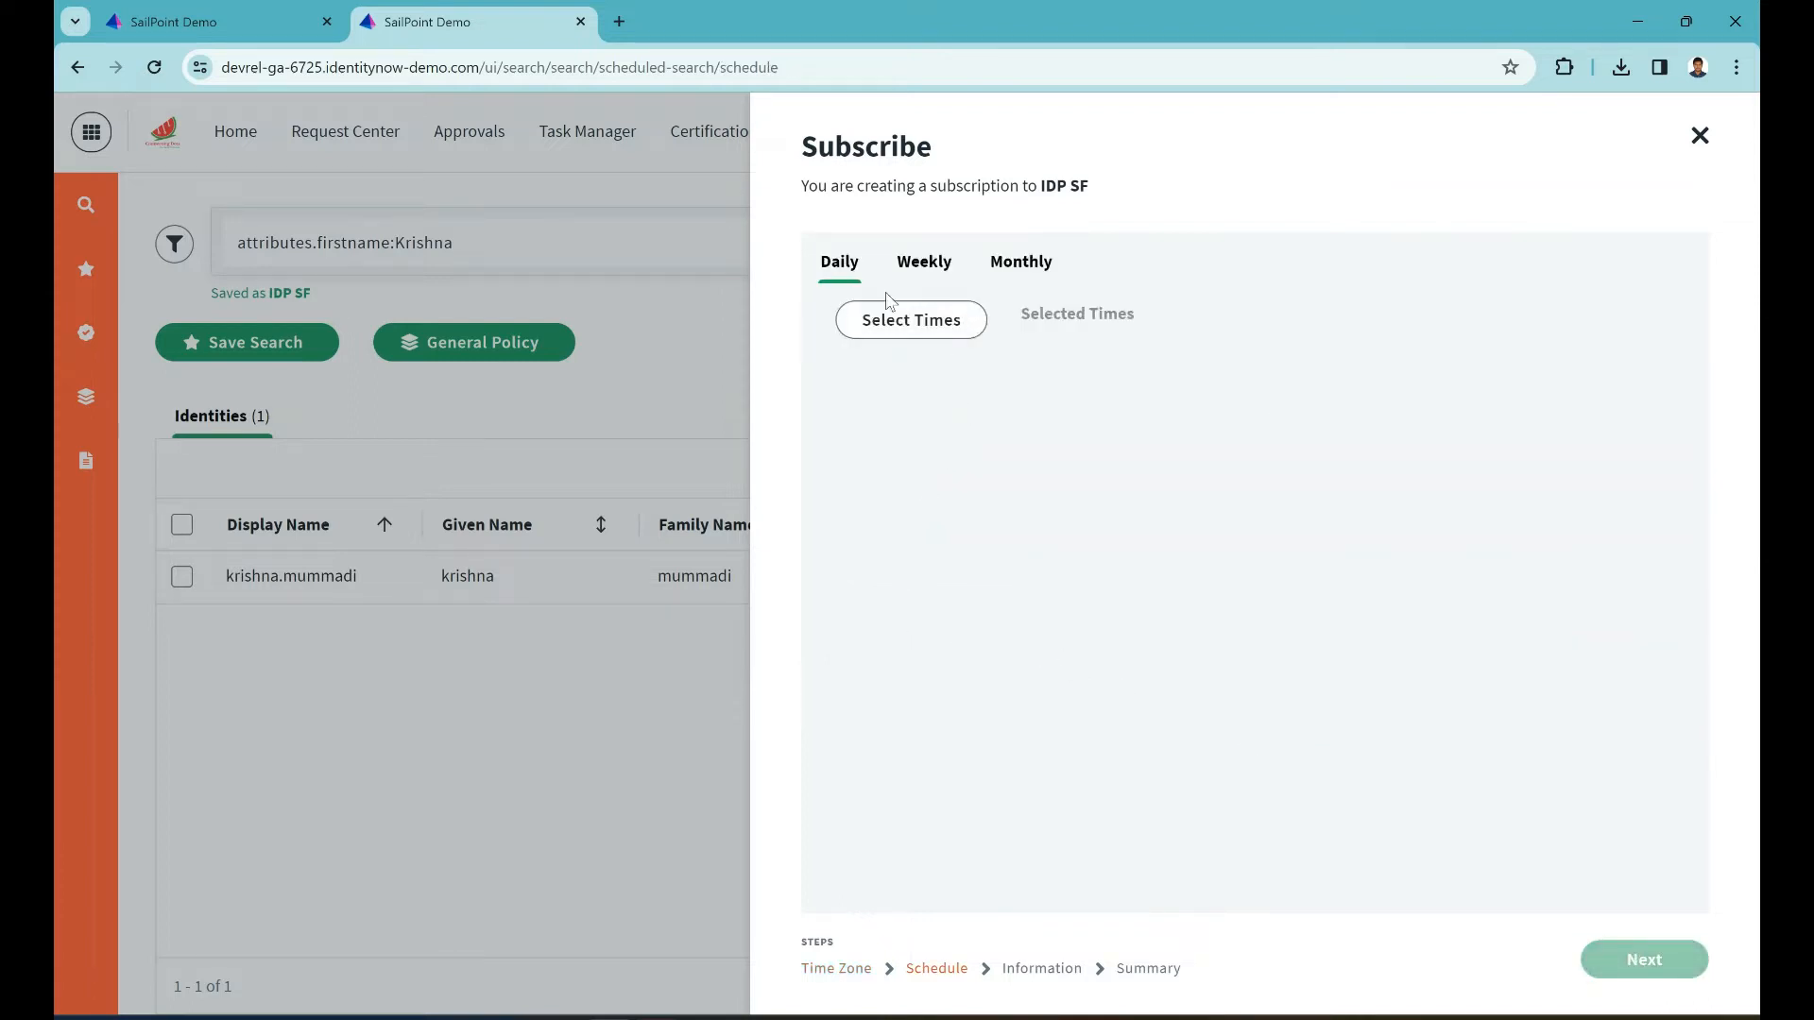
Step: Subscribe to IDP SF daily at 1:00 AM, keeping the proposed details, and check the saved query's subscription list
left_click(950, 328)
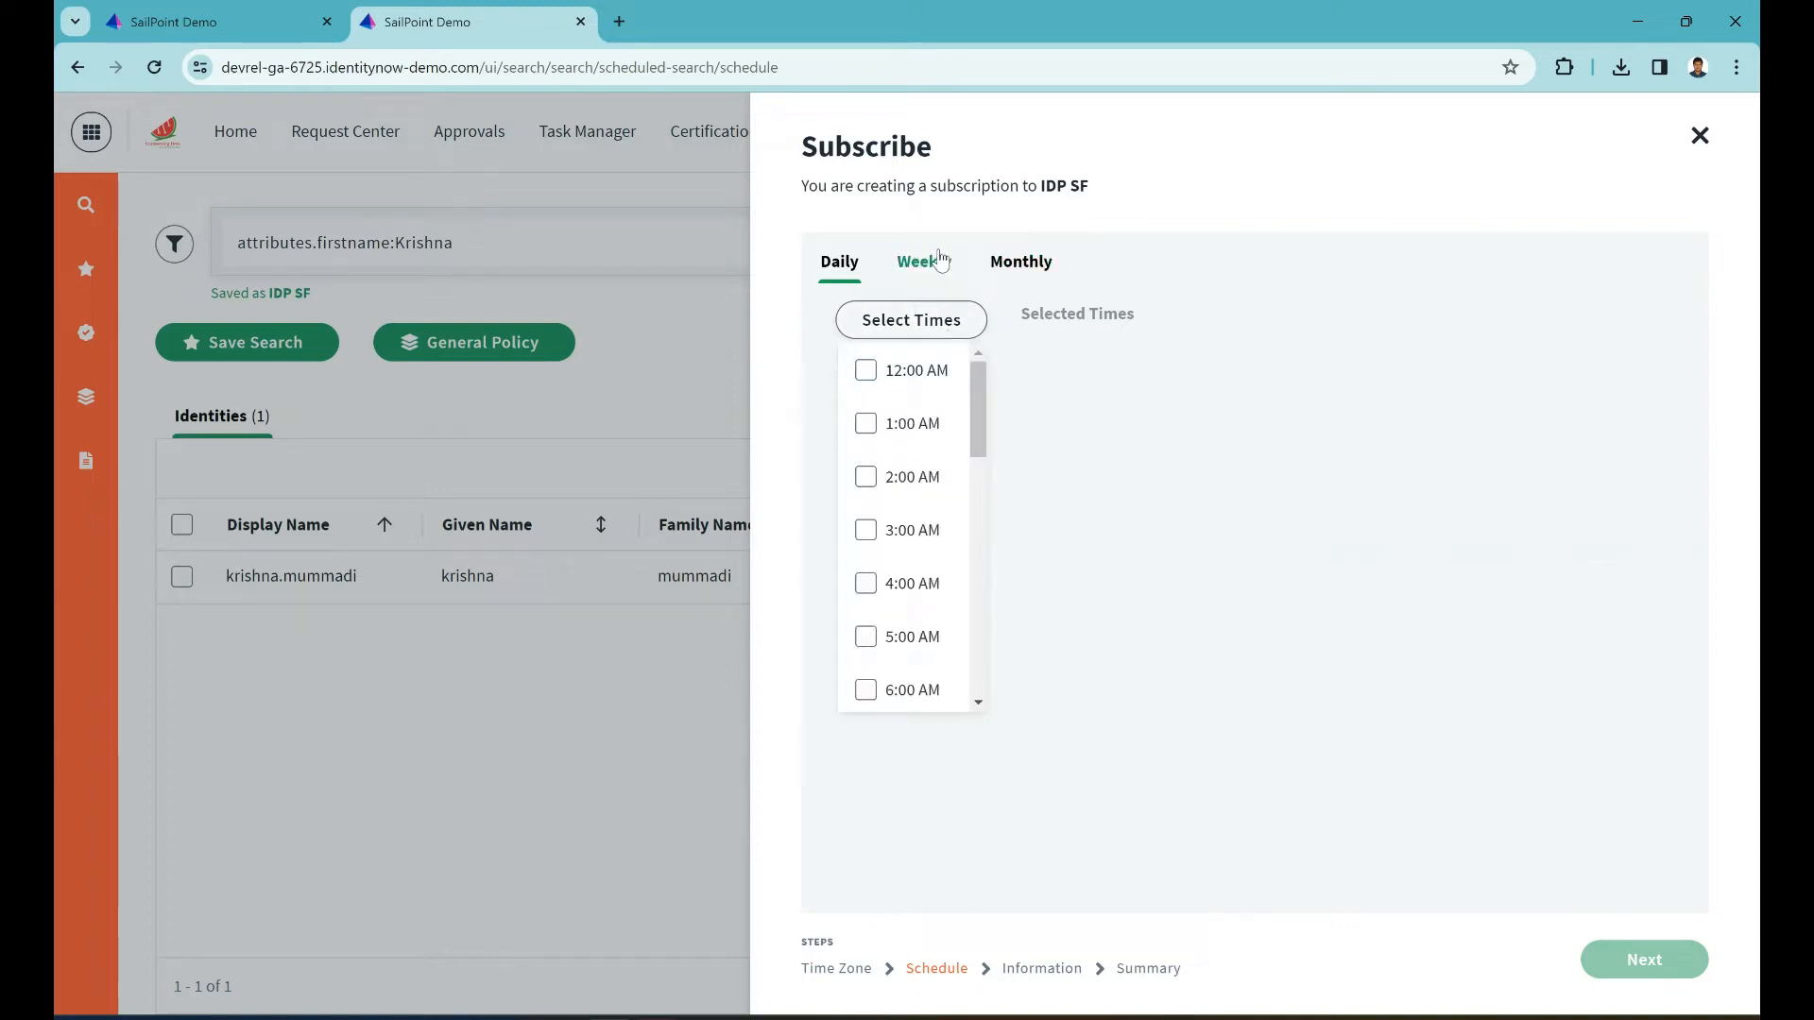
left_click(865, 426)
left_click(1197, 468)
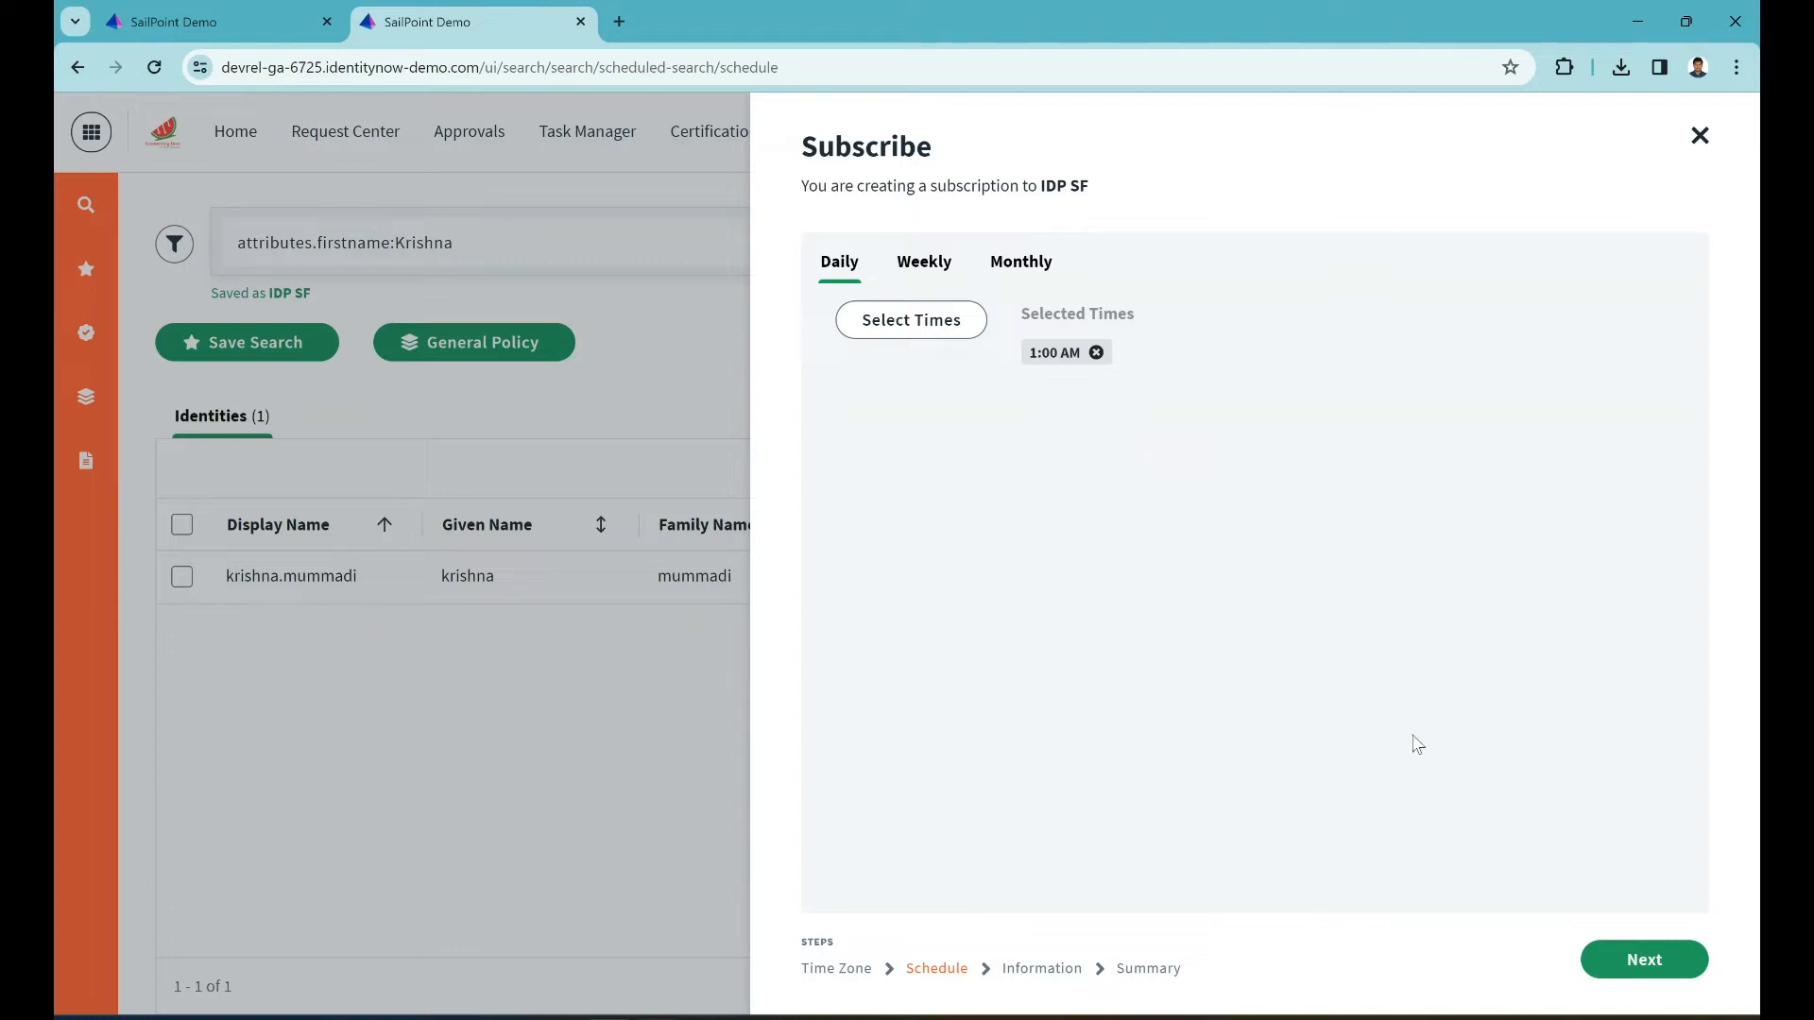
left_click(1622, 957)
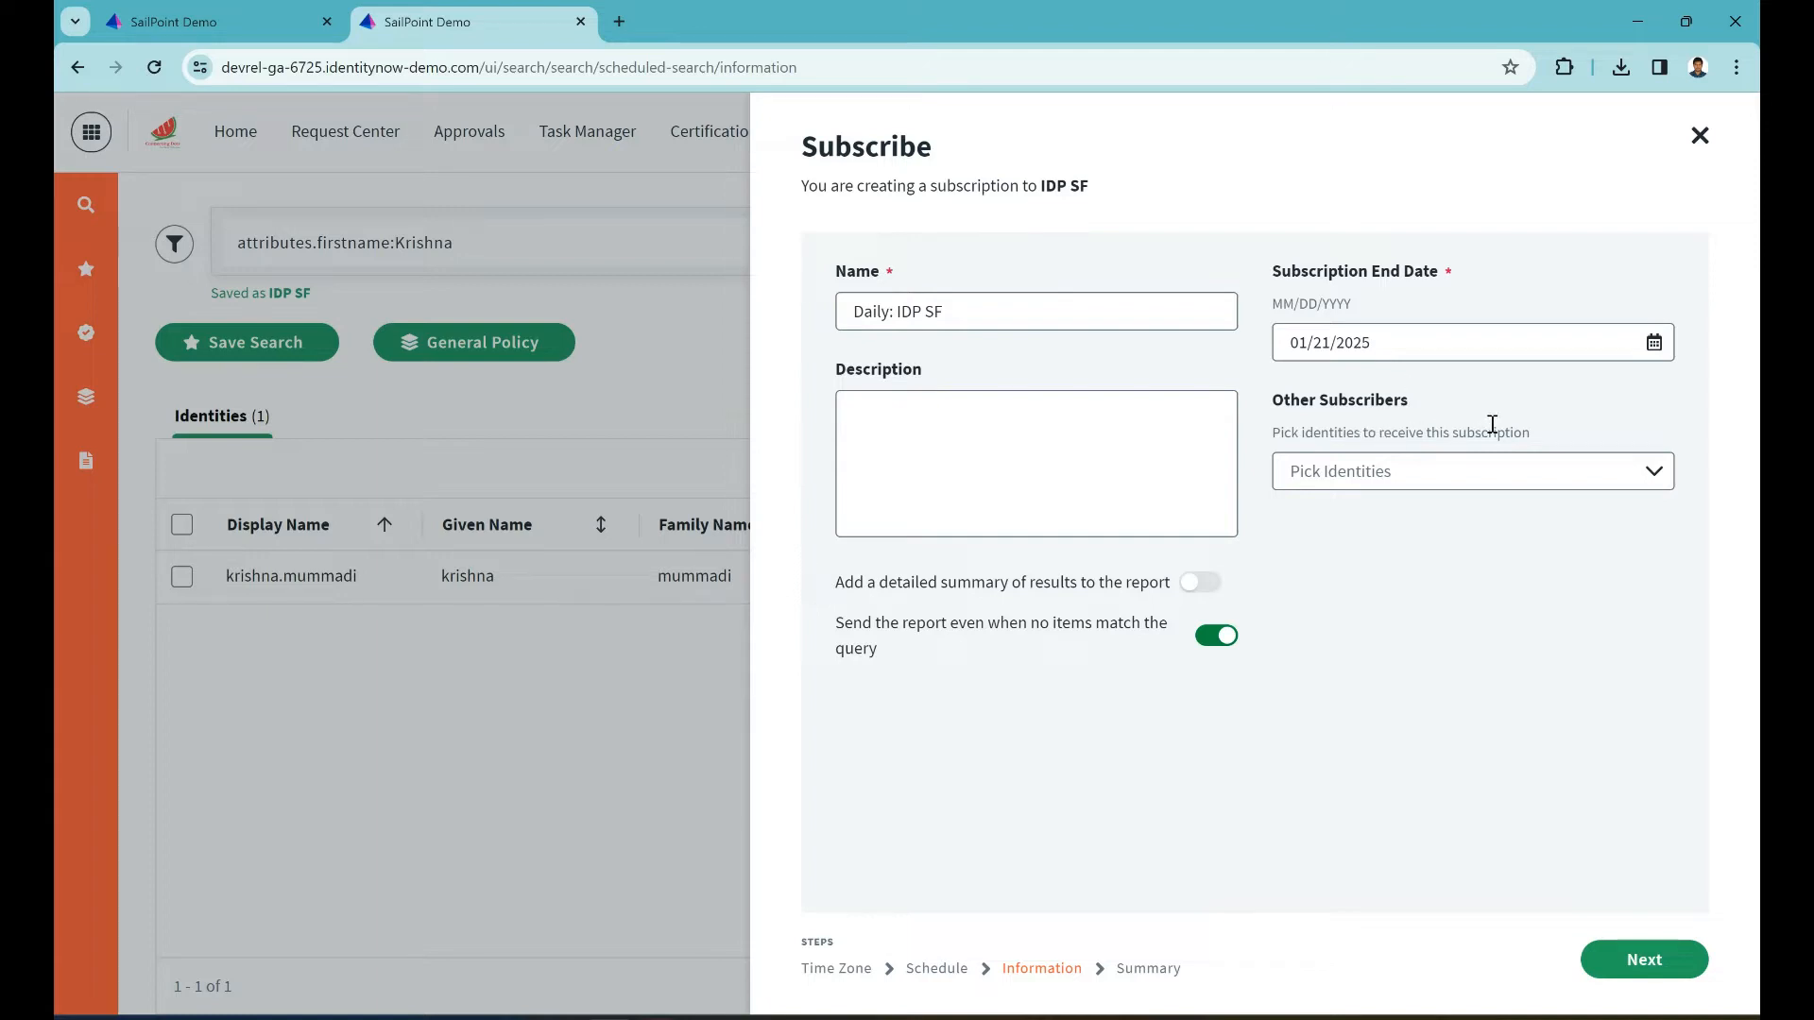
left_click(1668, 956)
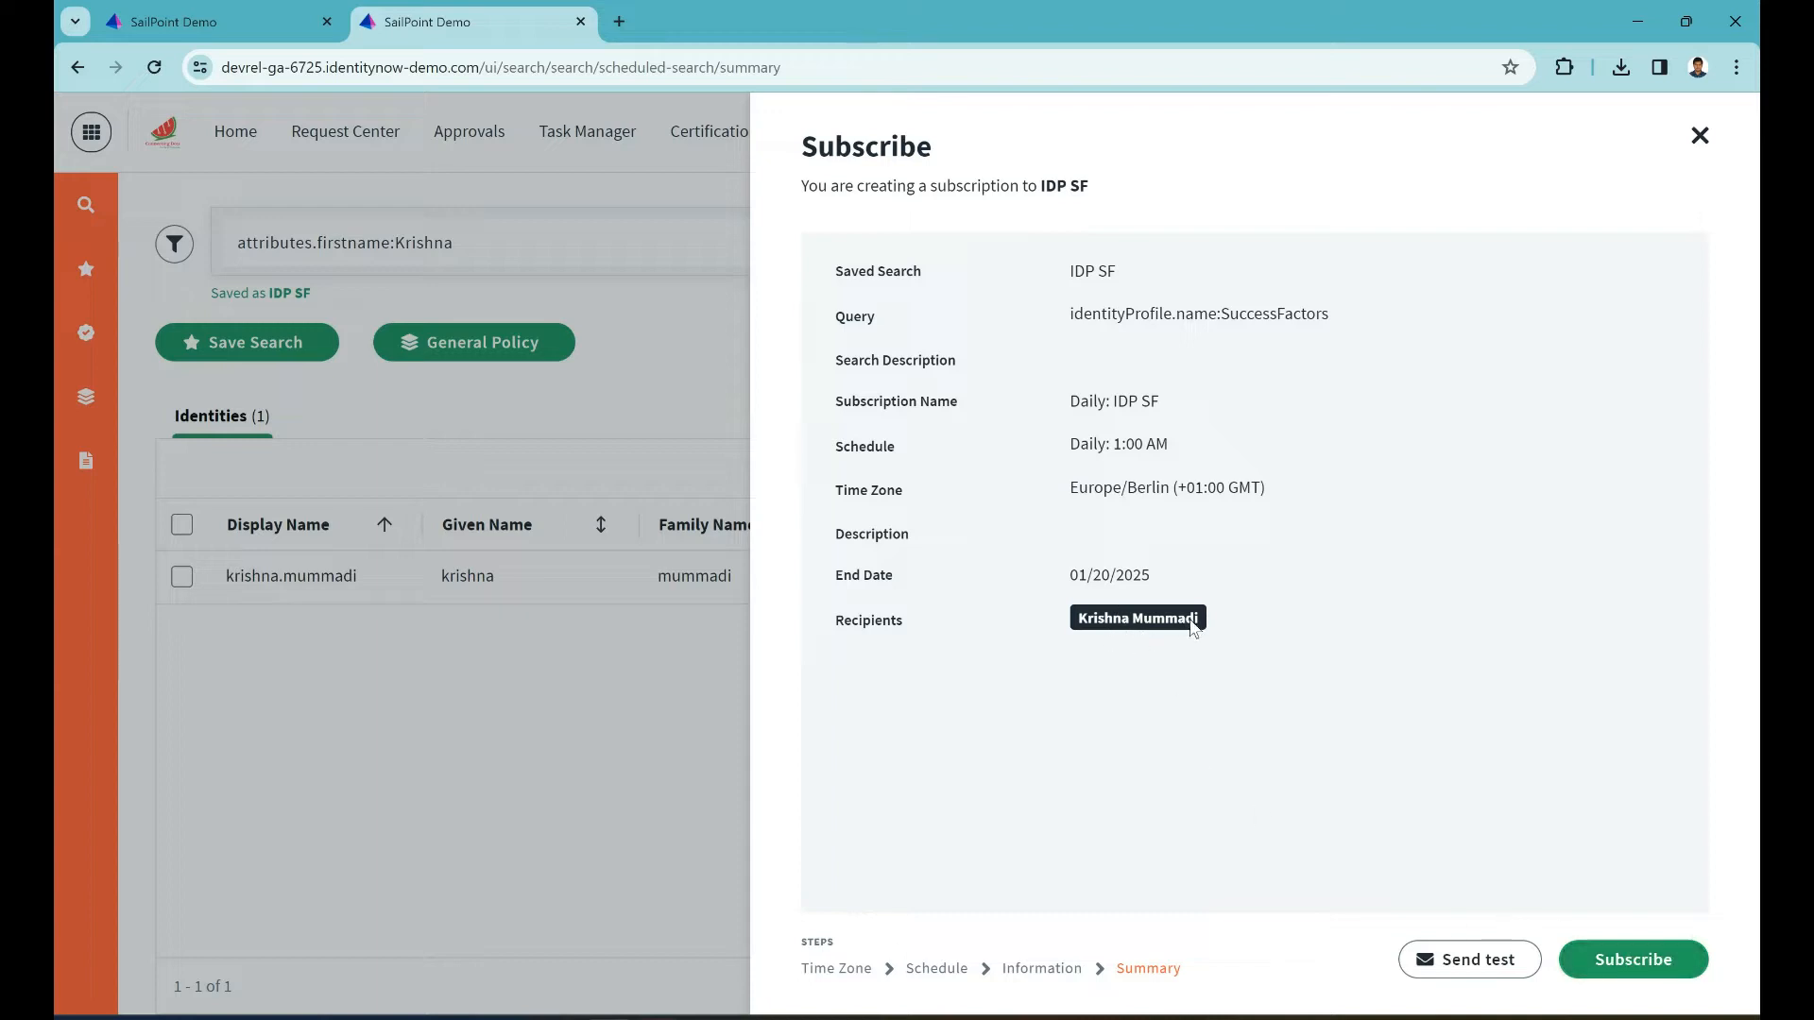
left_click(1647, 960)
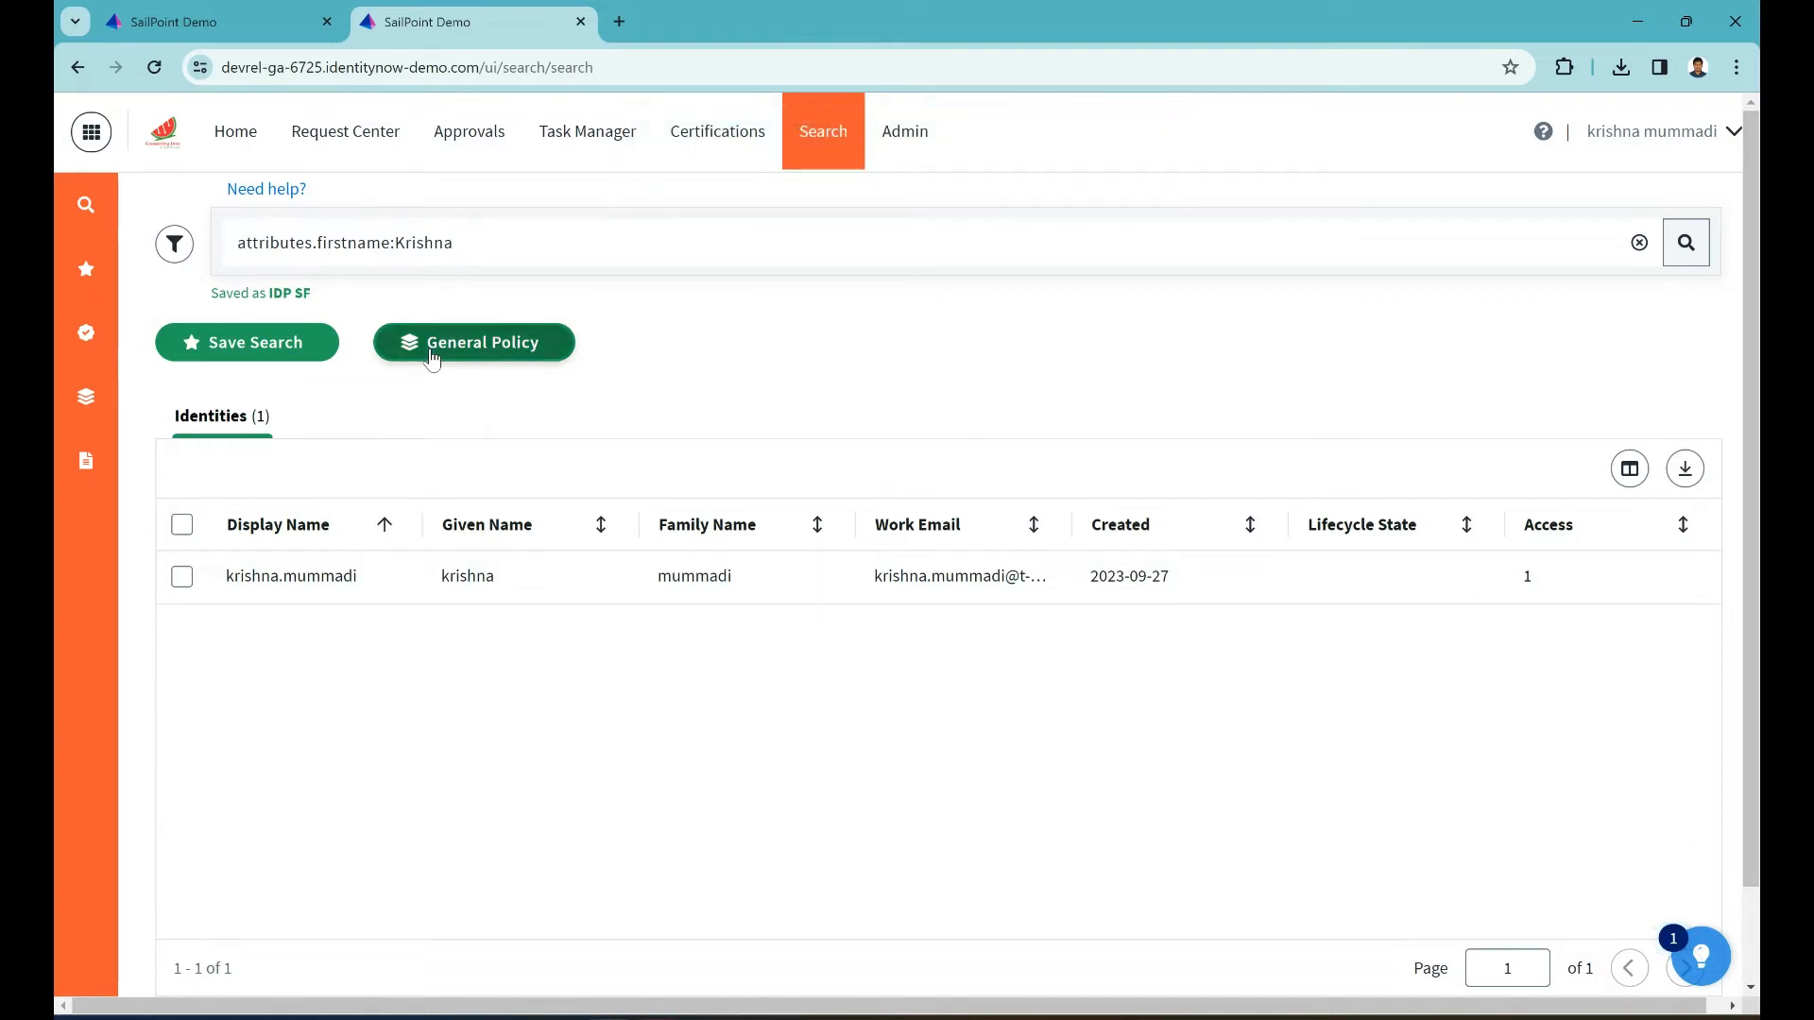
left_click(86, 270)
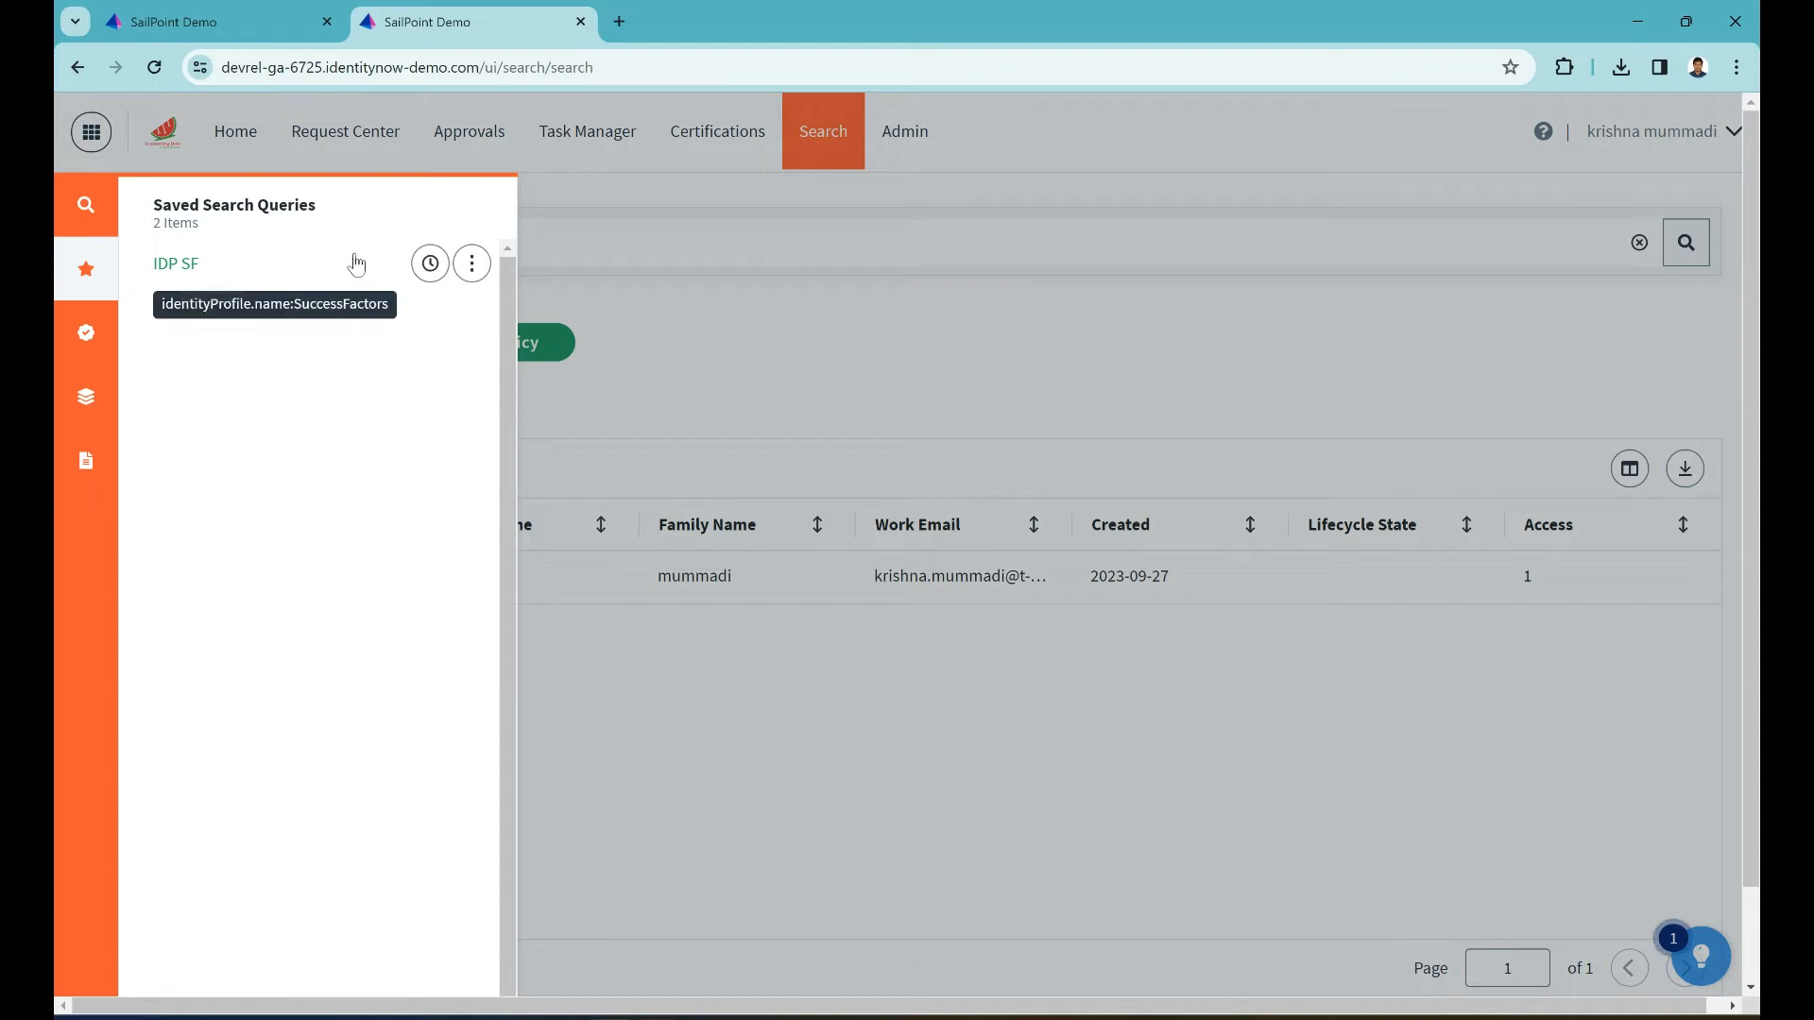
left_click(429, 265)
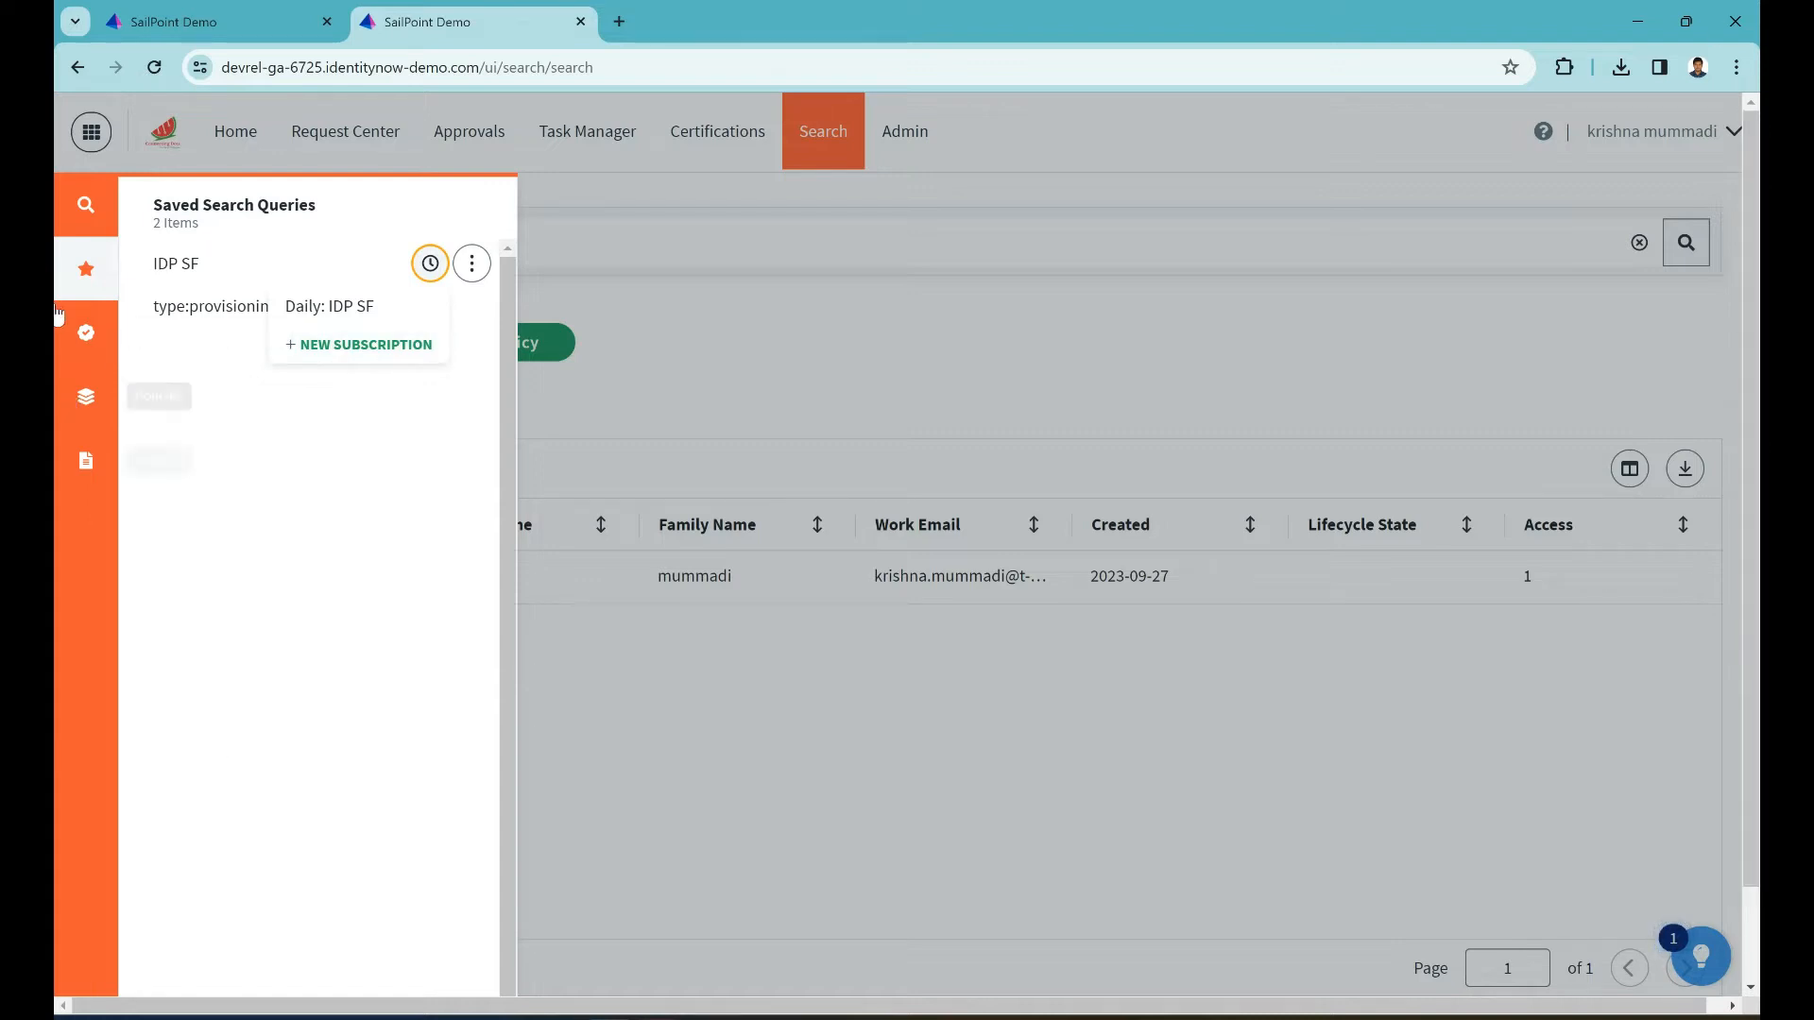
Step: Examine the saved and scheduled certification campaigns and the types offered for a new campaign, without creating one
left_click(85, 335)
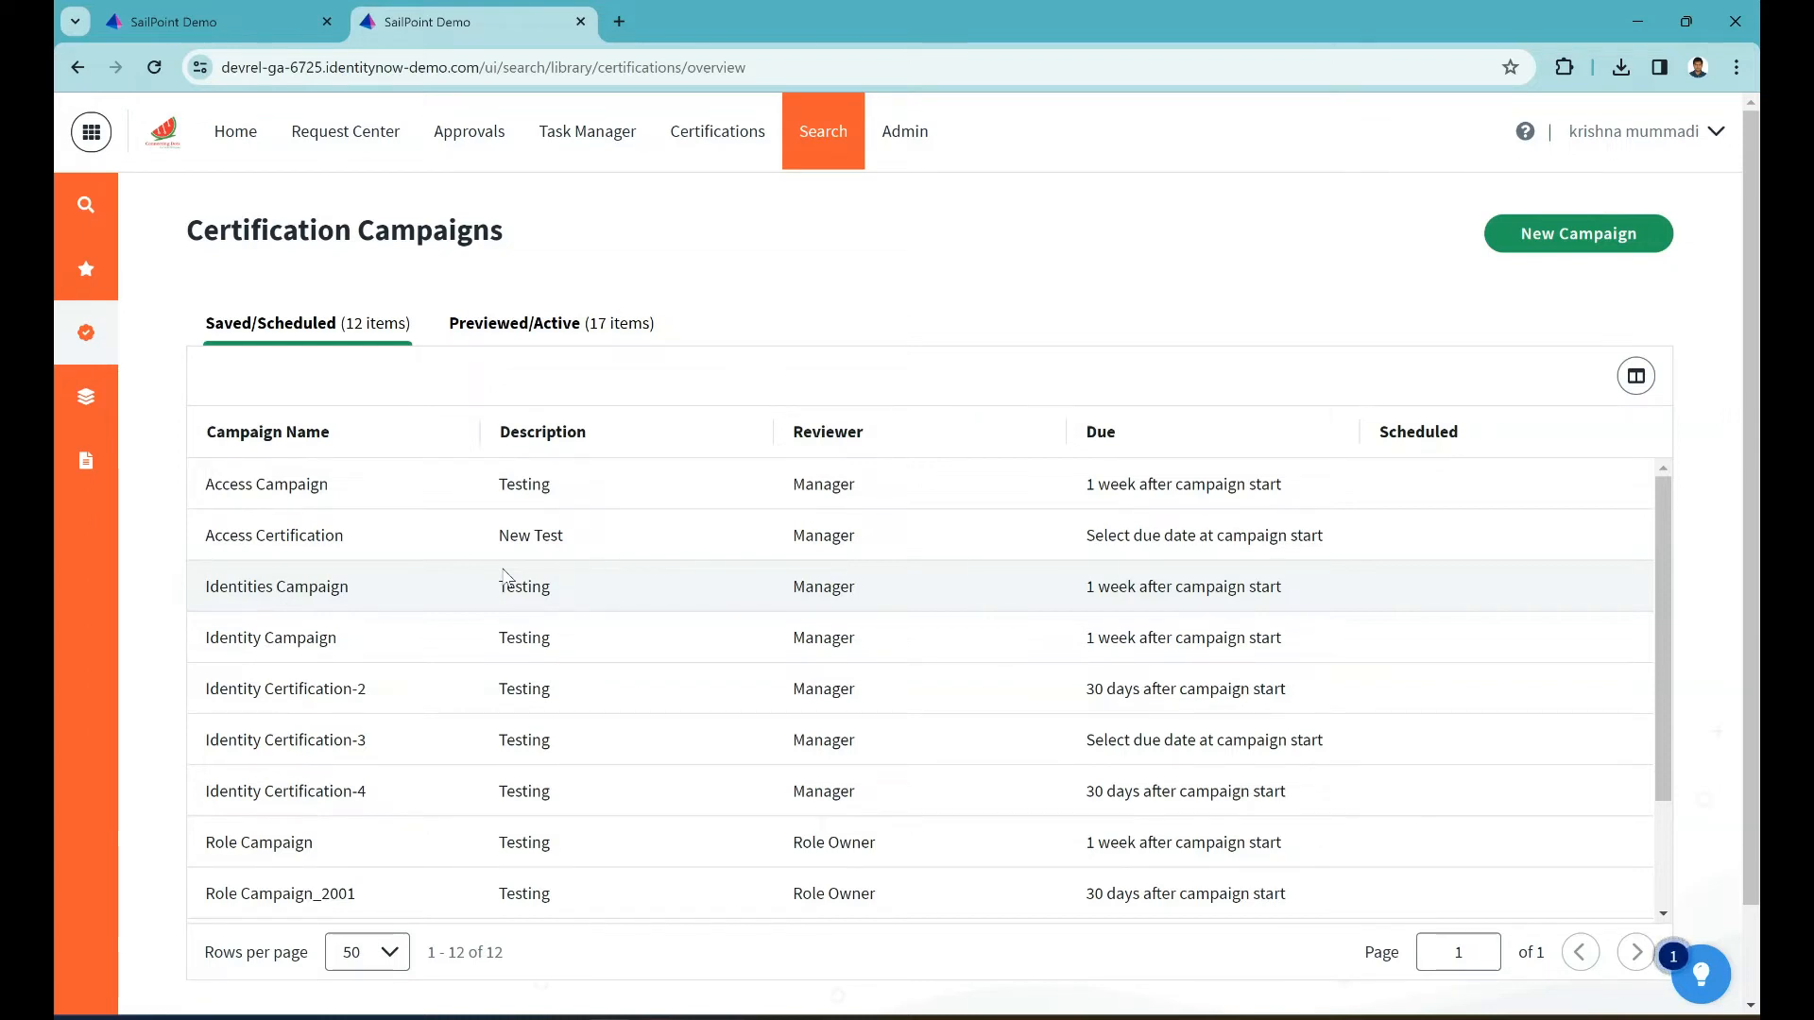
left_click(1549, 237)
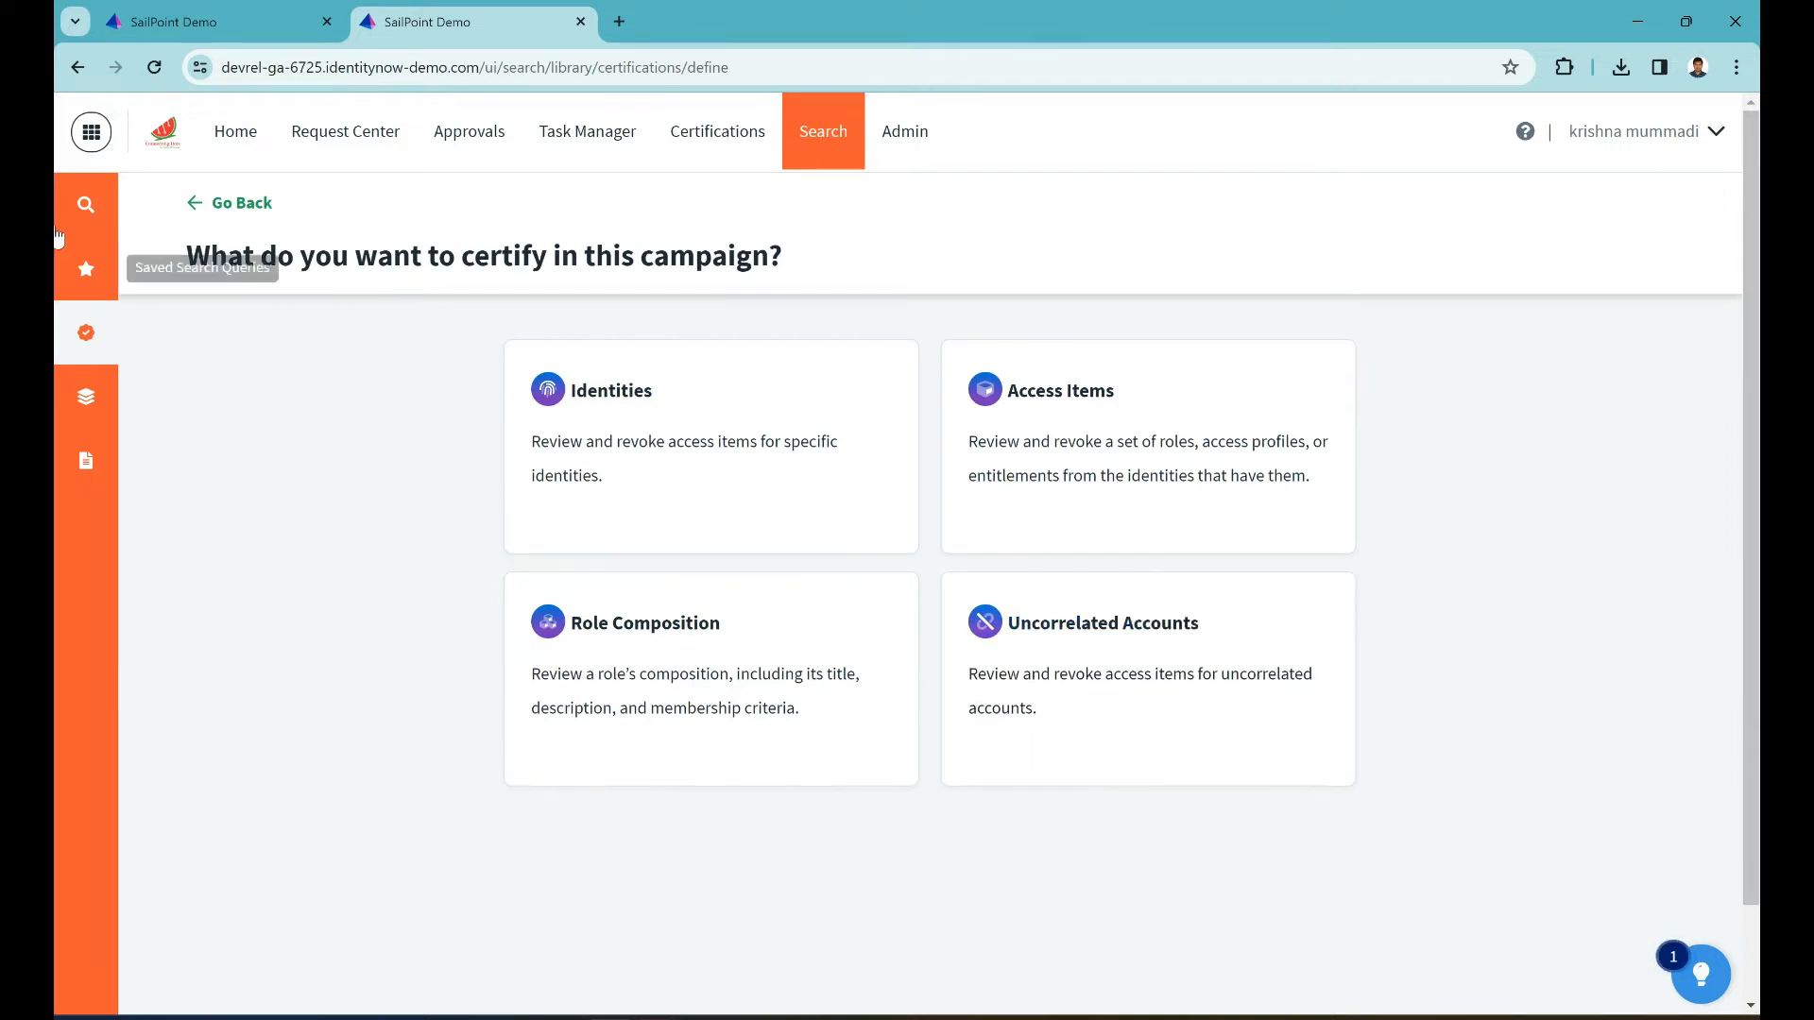
left_click(246, 204)
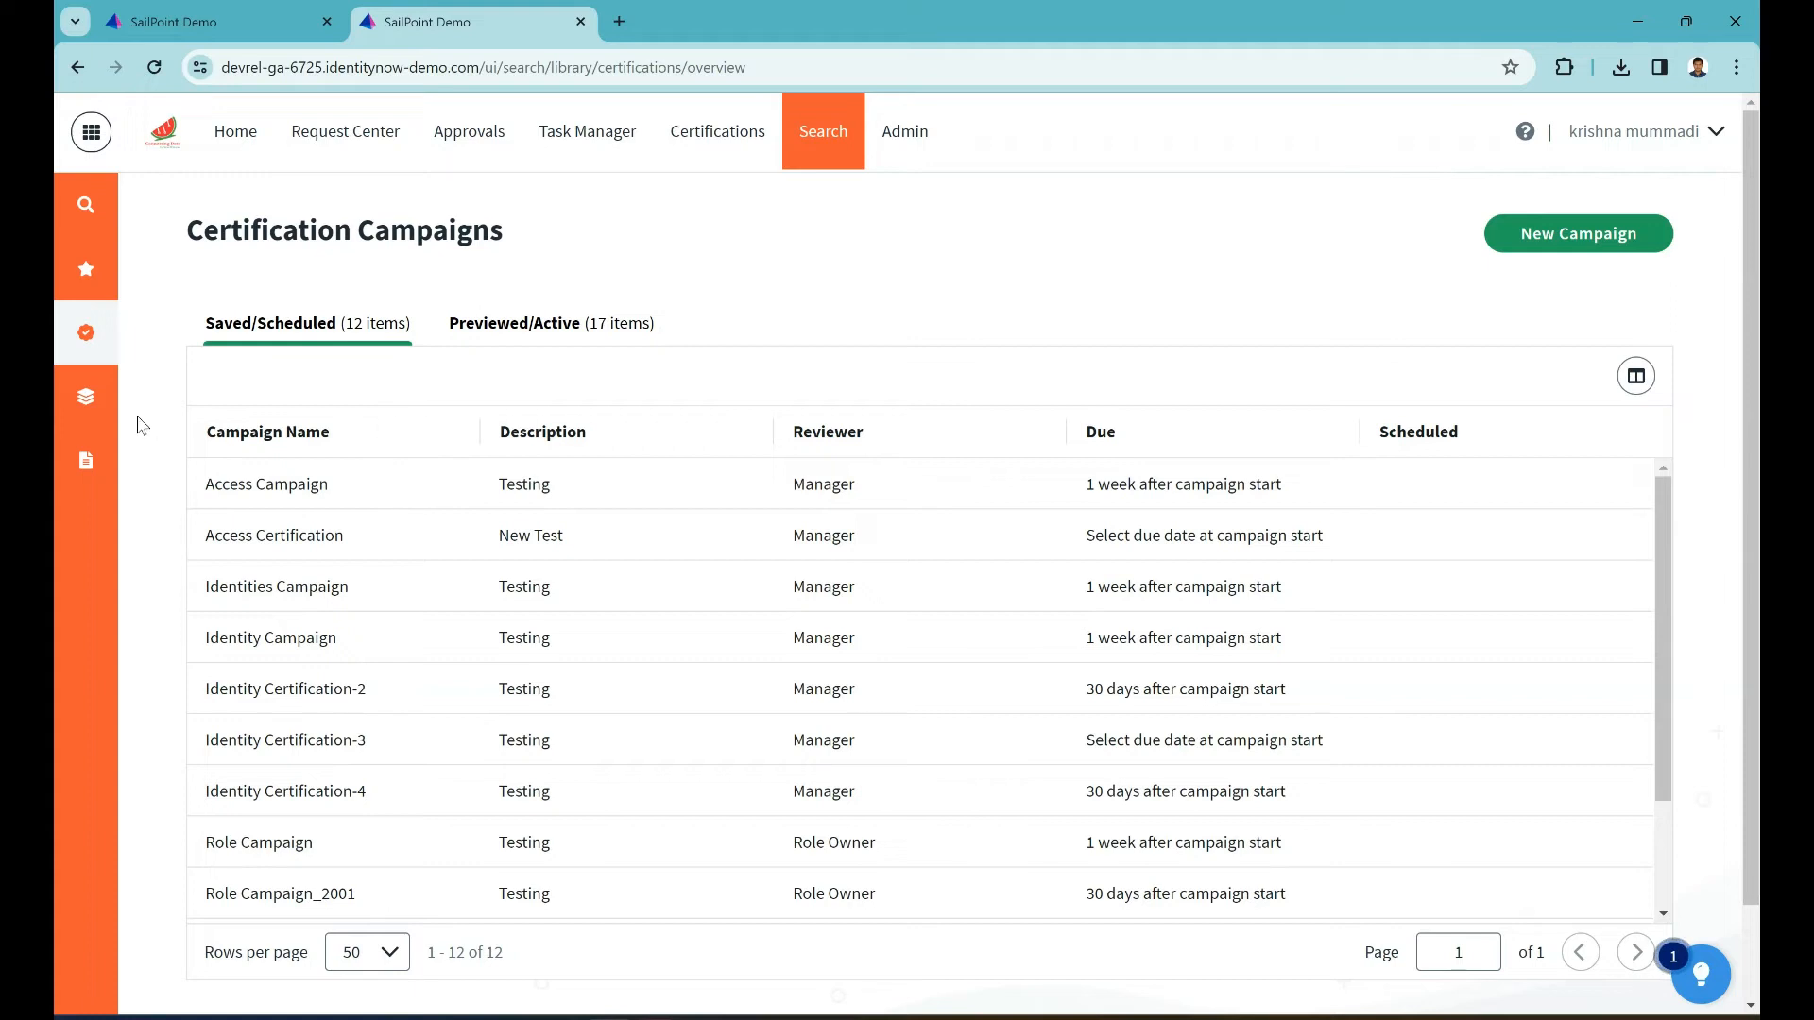
Step: Examine the Policies page, the available policy types and the Separation of Duties conflicting access setup, without creating a policy
left_click(86, 401)
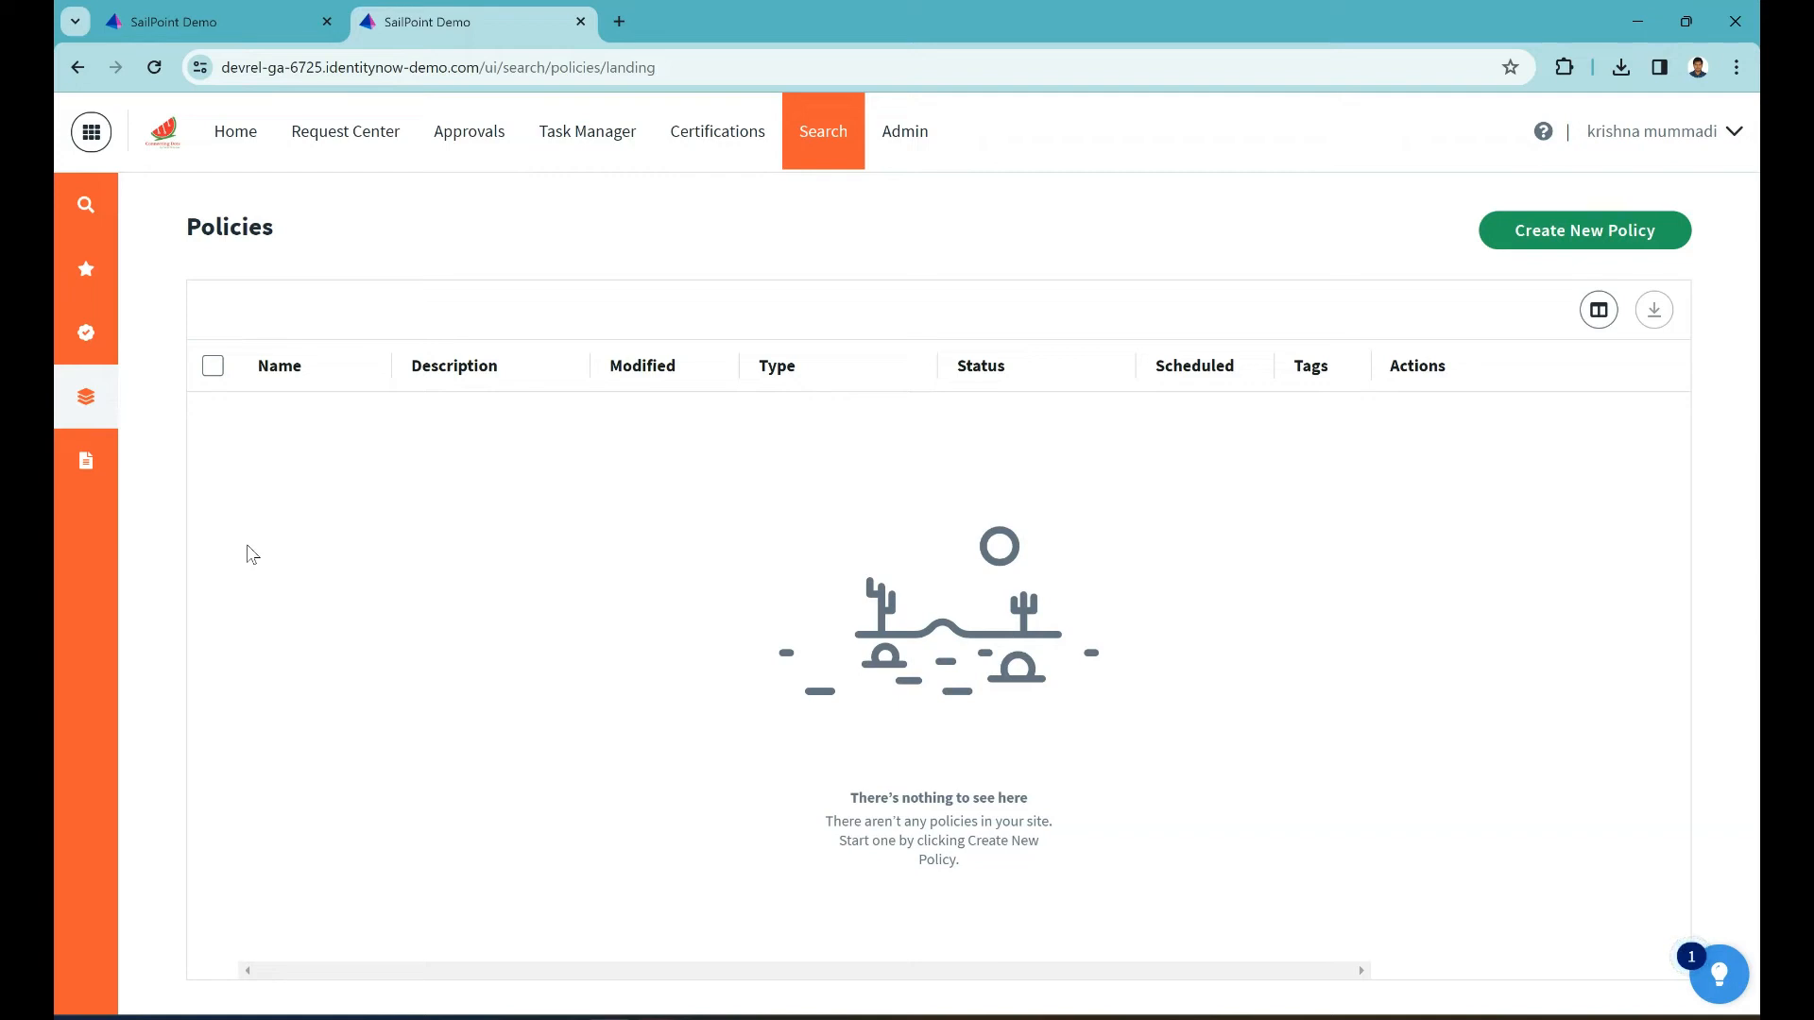
left_click(1529, 230)
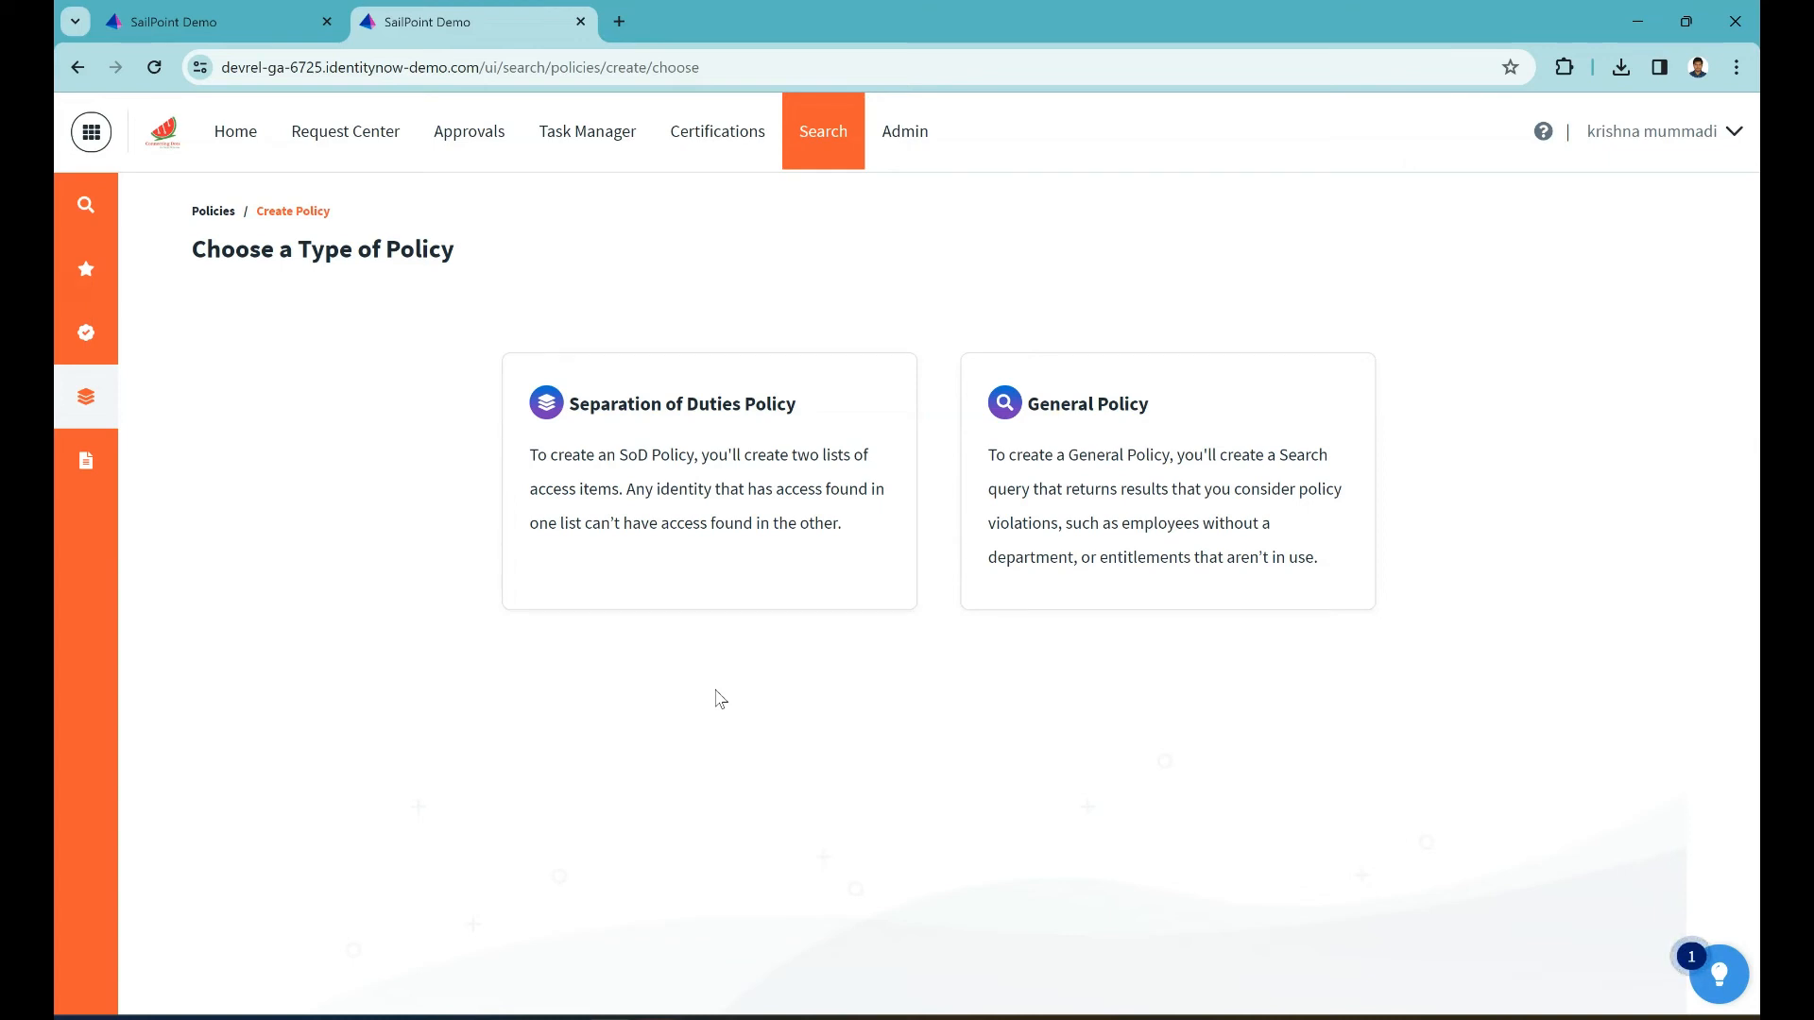
left_click(729, 554)
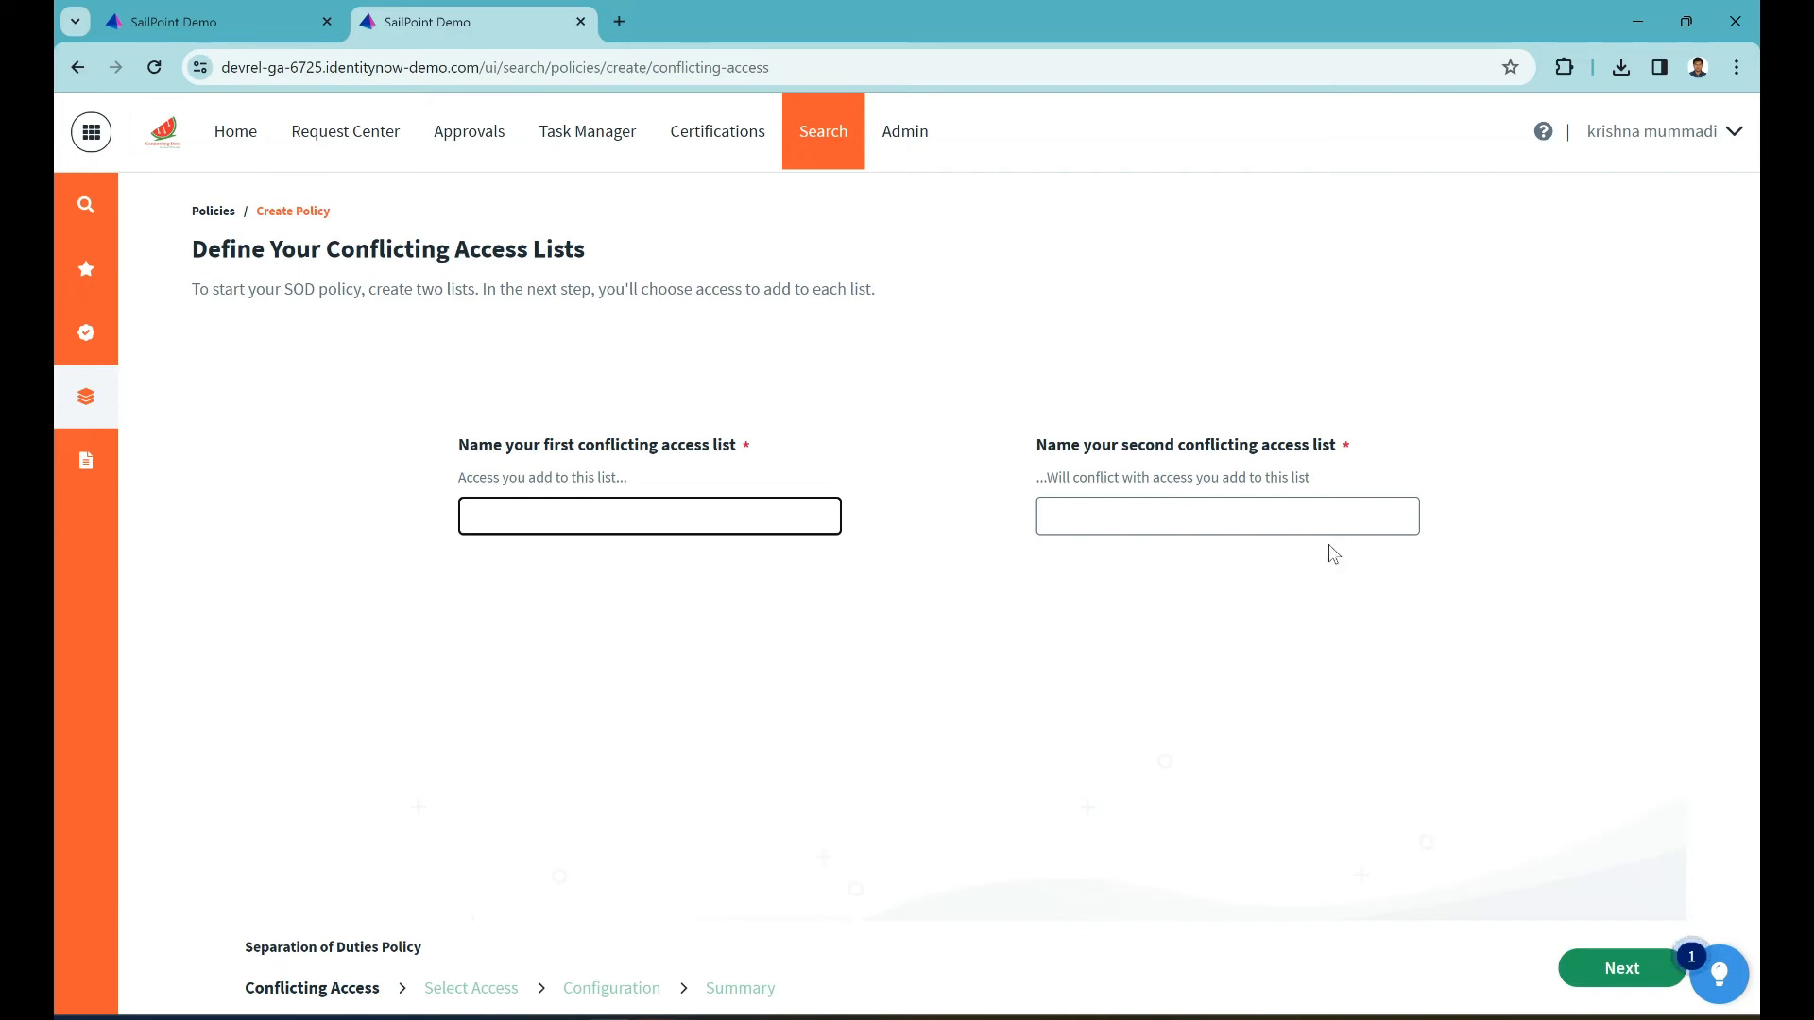
left_click(215, 211)
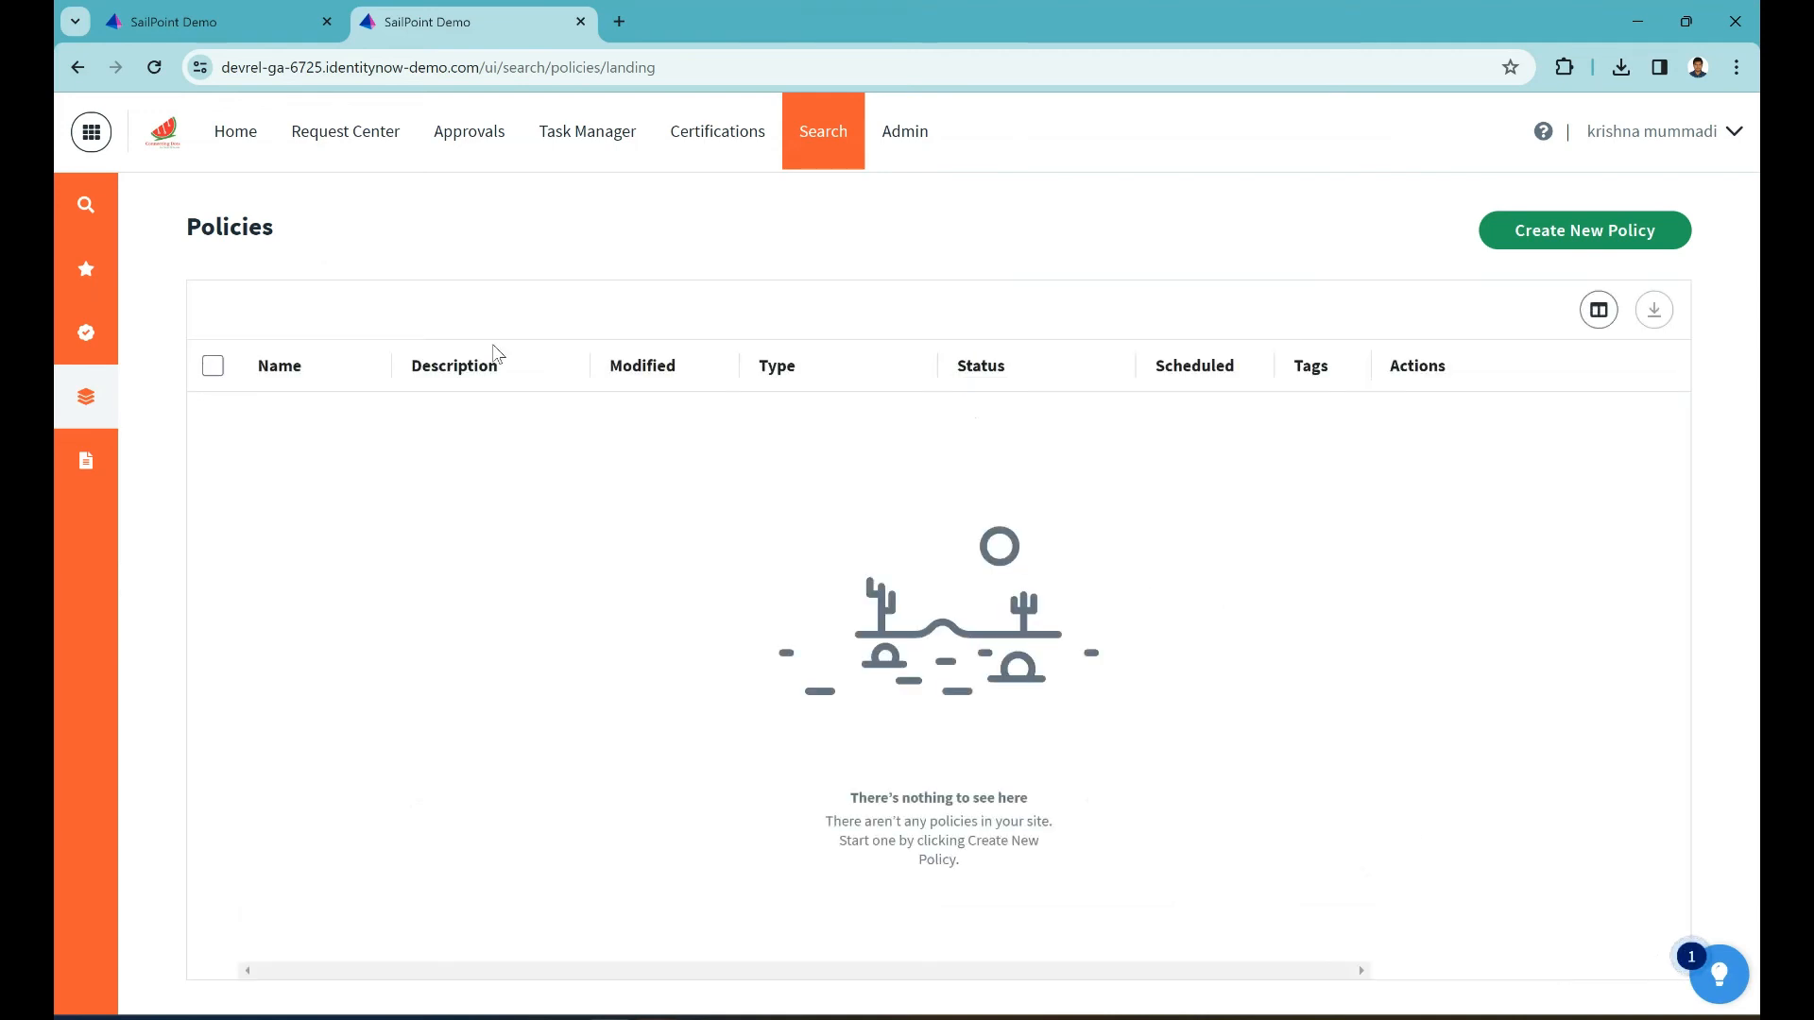
left_click(1571, 235)
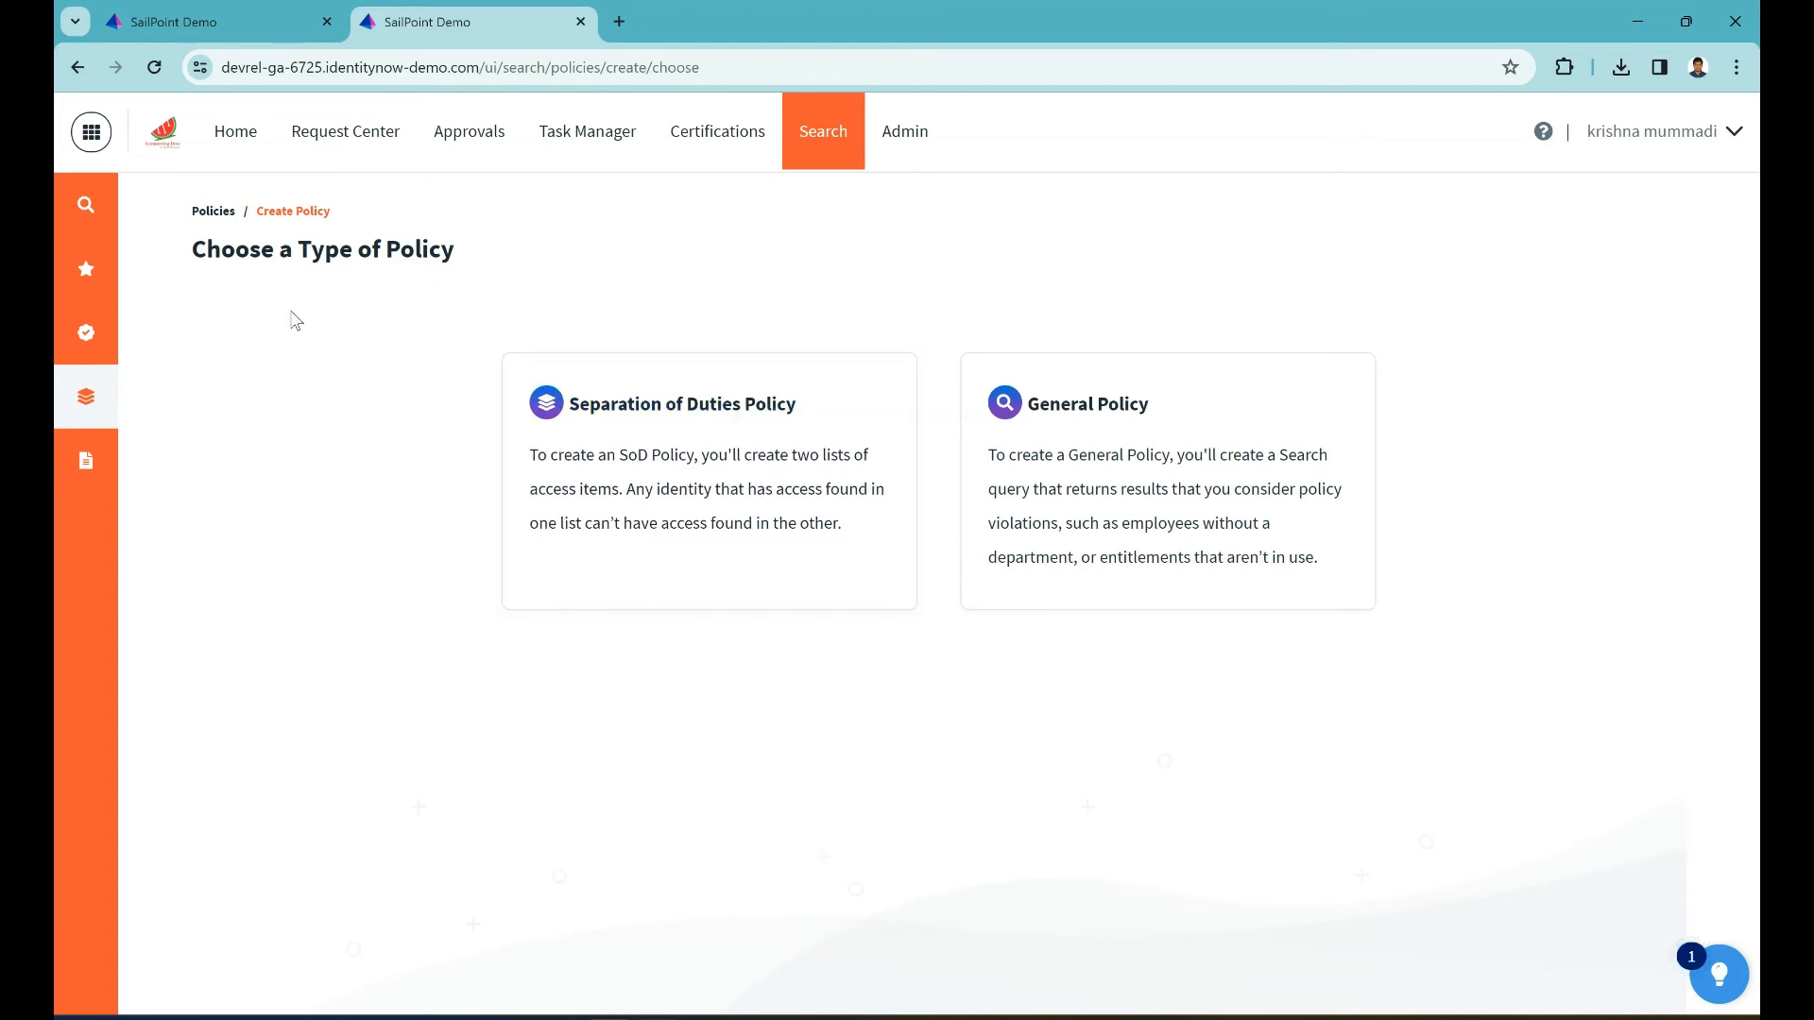
Step: Run the Access Request Activity report from the list of predefined reports
left_click(91, 464)
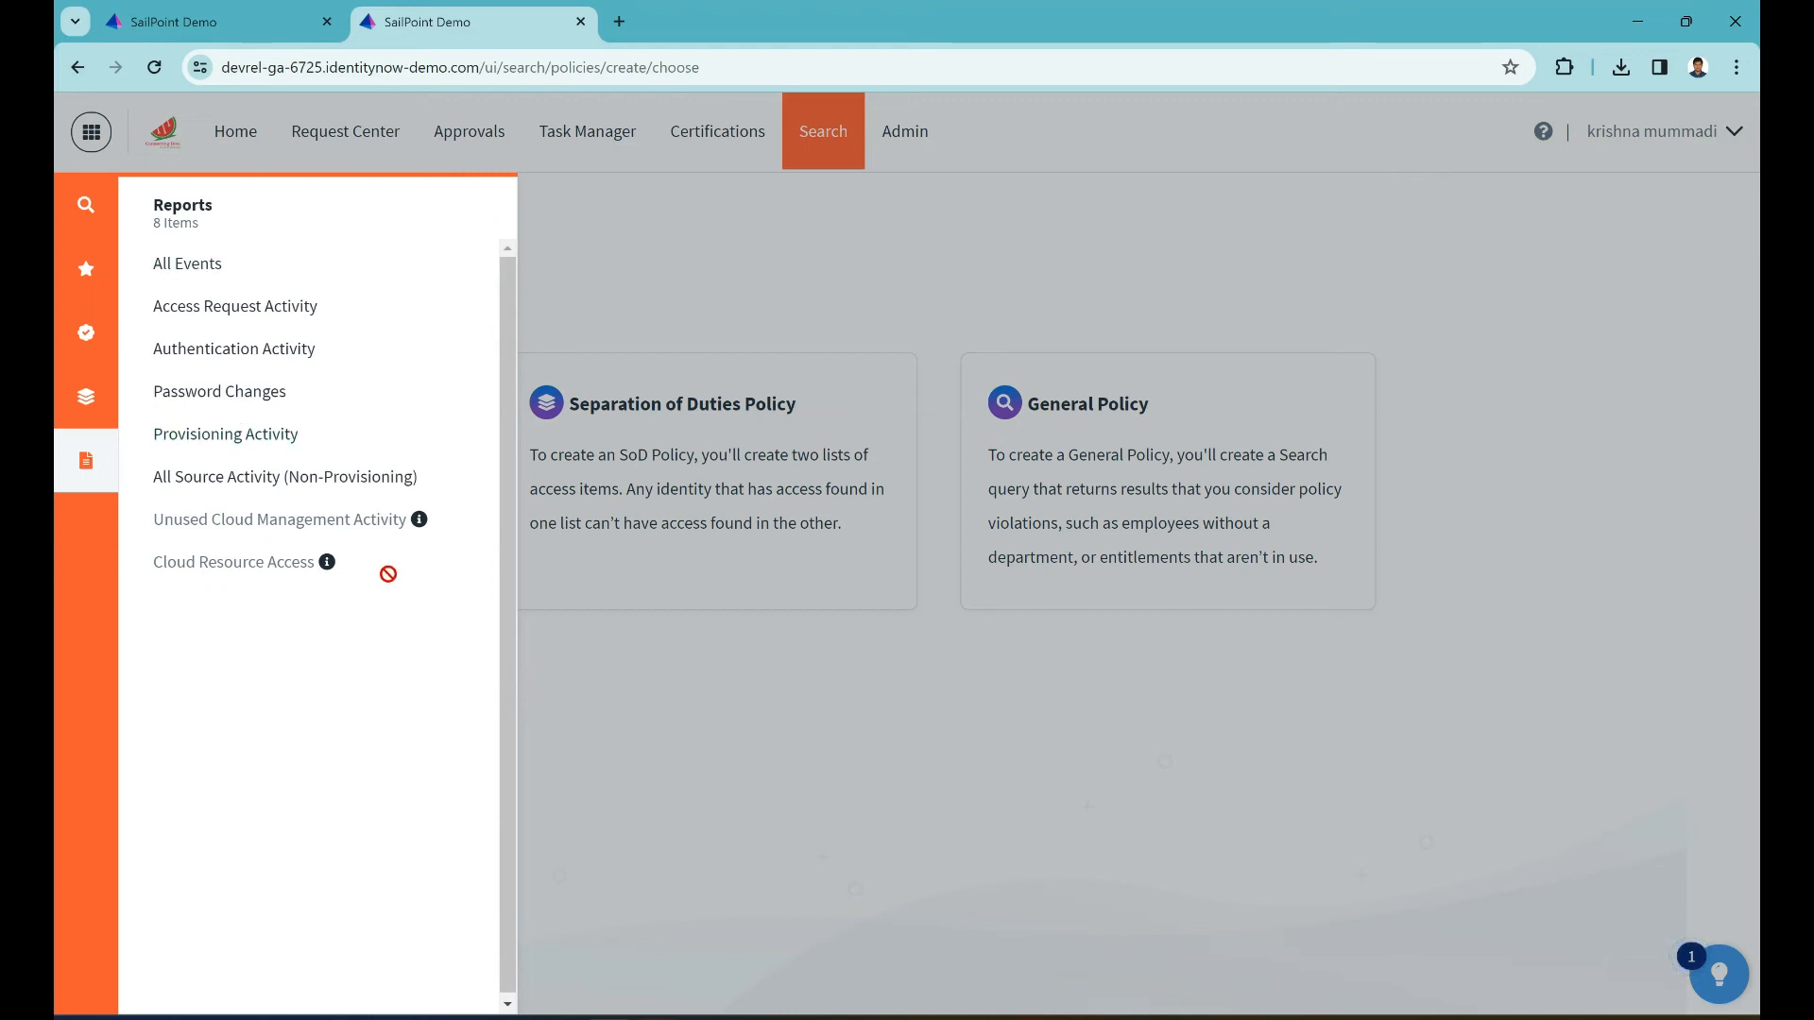
left_click(189, 312)
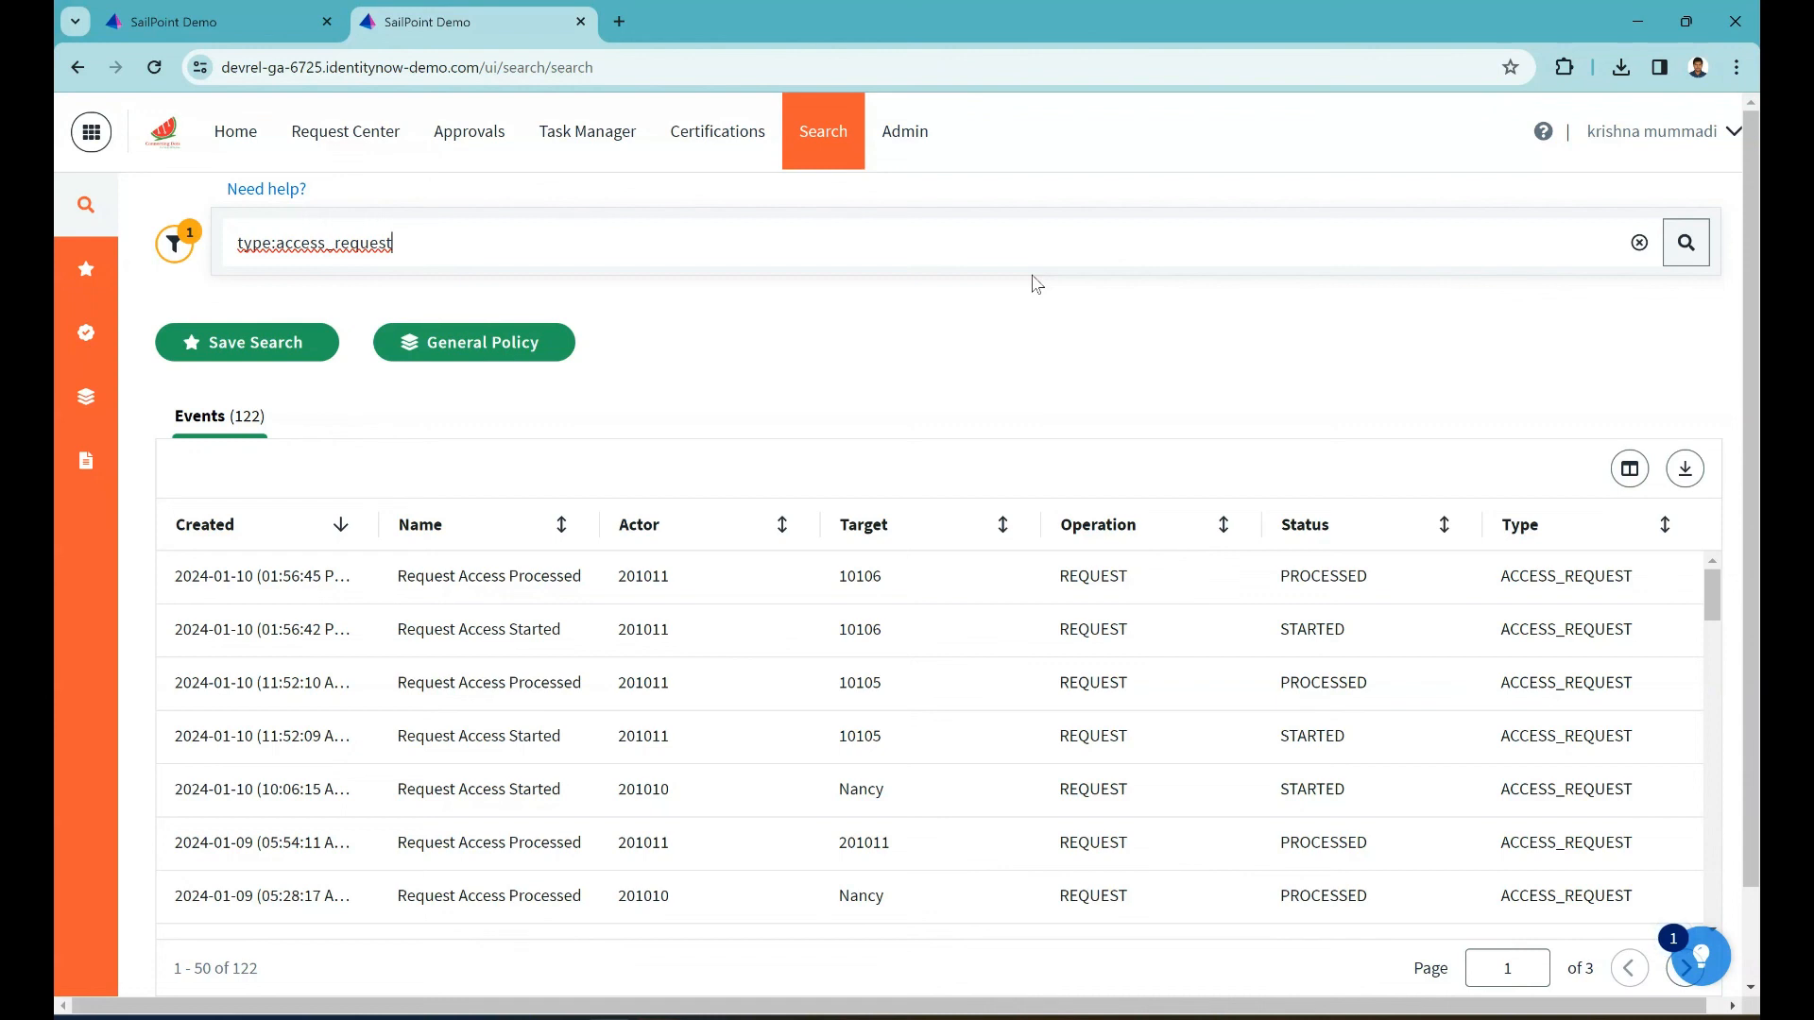
Step: Check the completed and active certifications in a separate browser tab and return to the access request search results
left_click(720, 149)
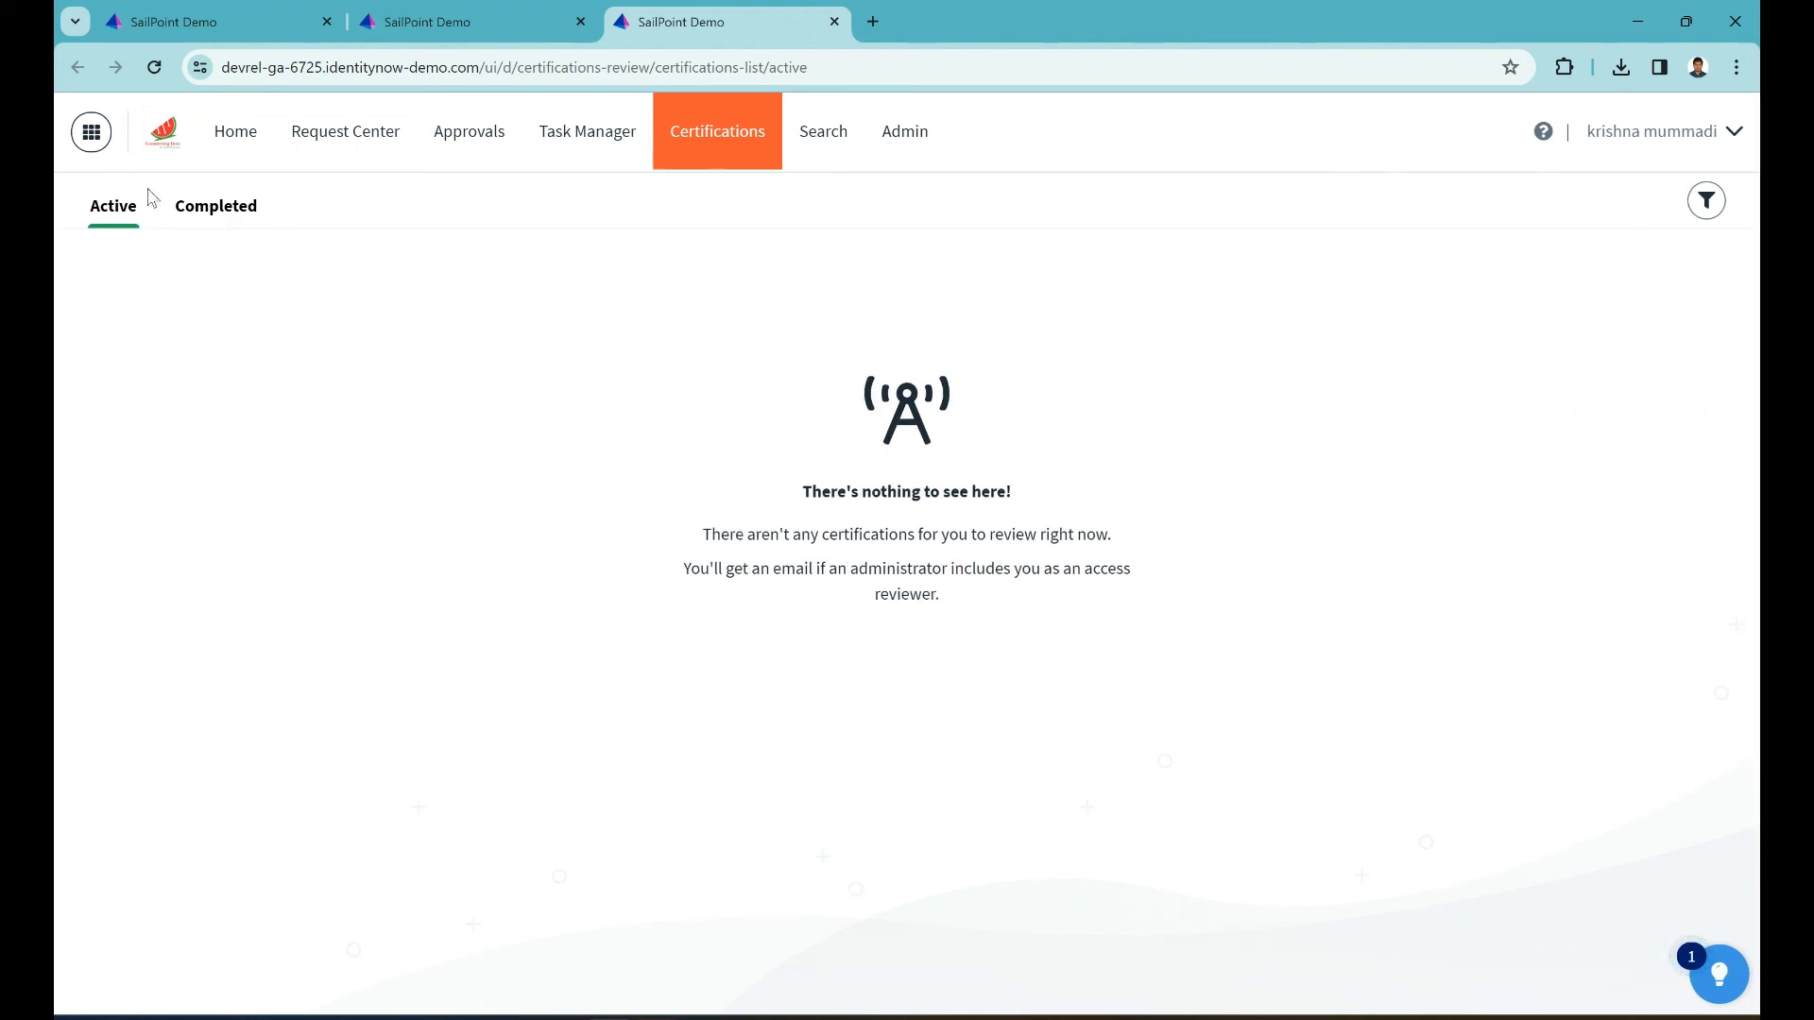
left_click(206, 225)
left_click(111, 212)
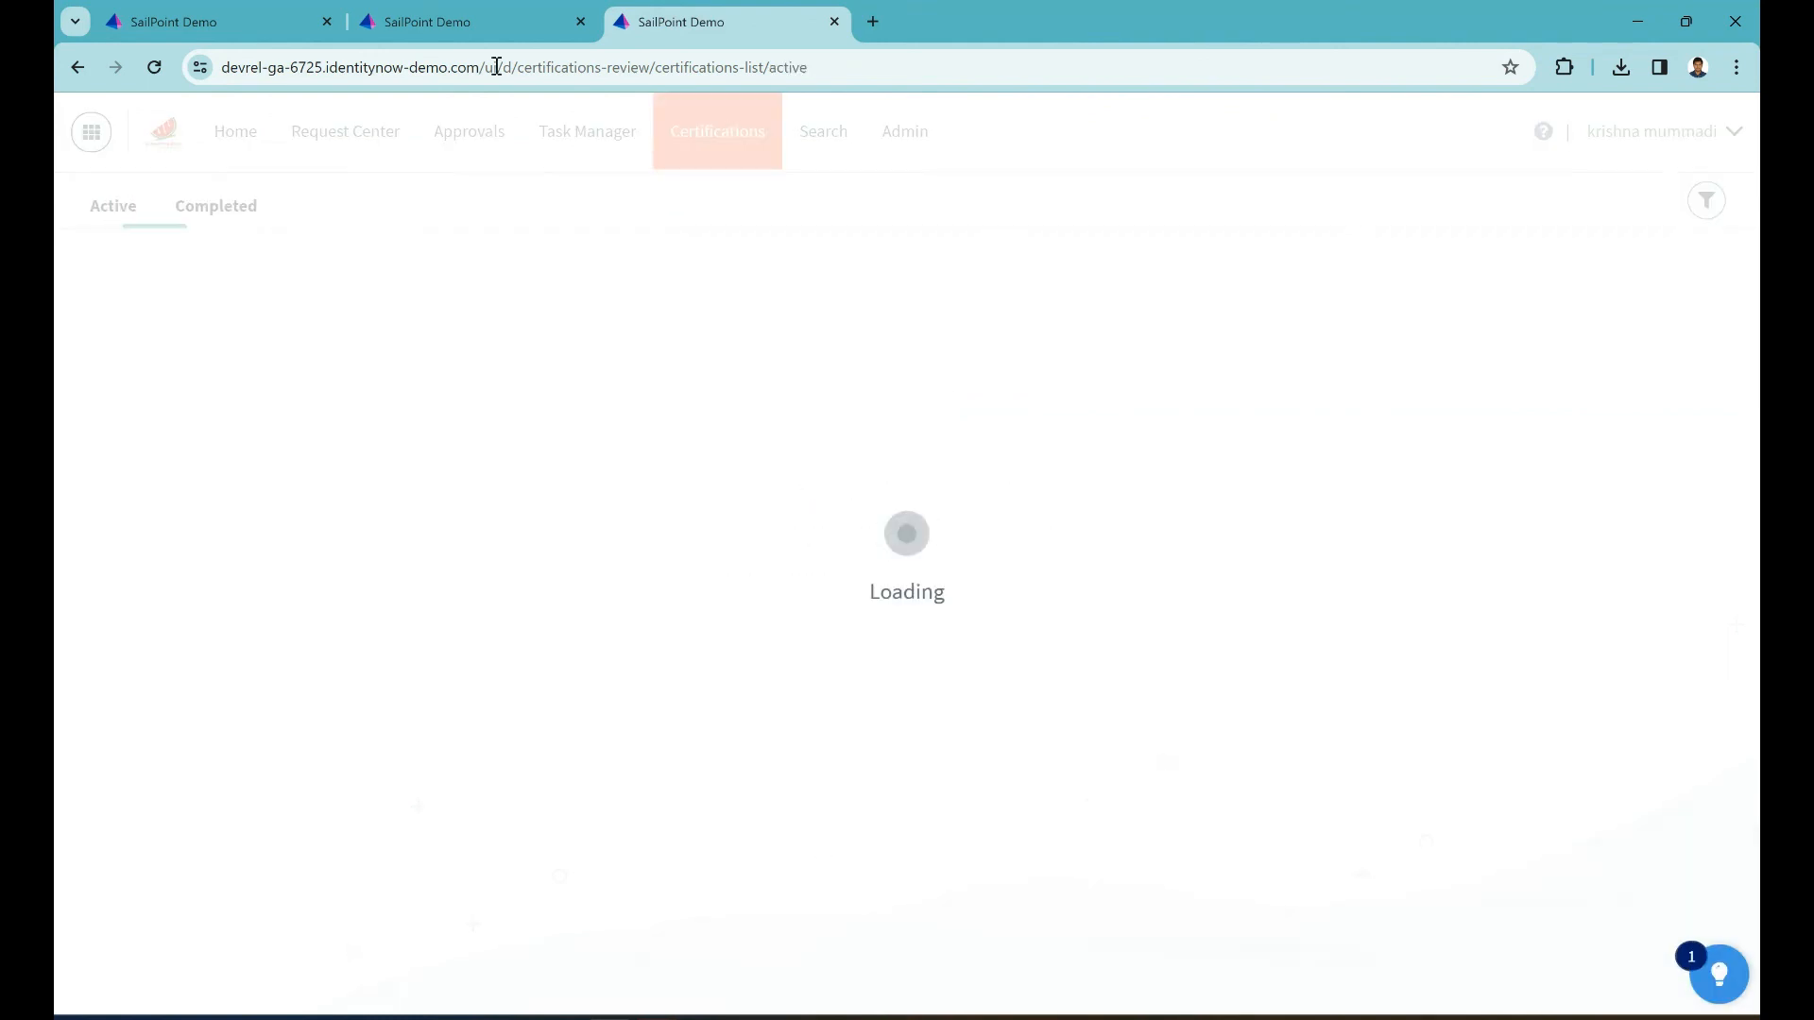
left_click(510, 17)
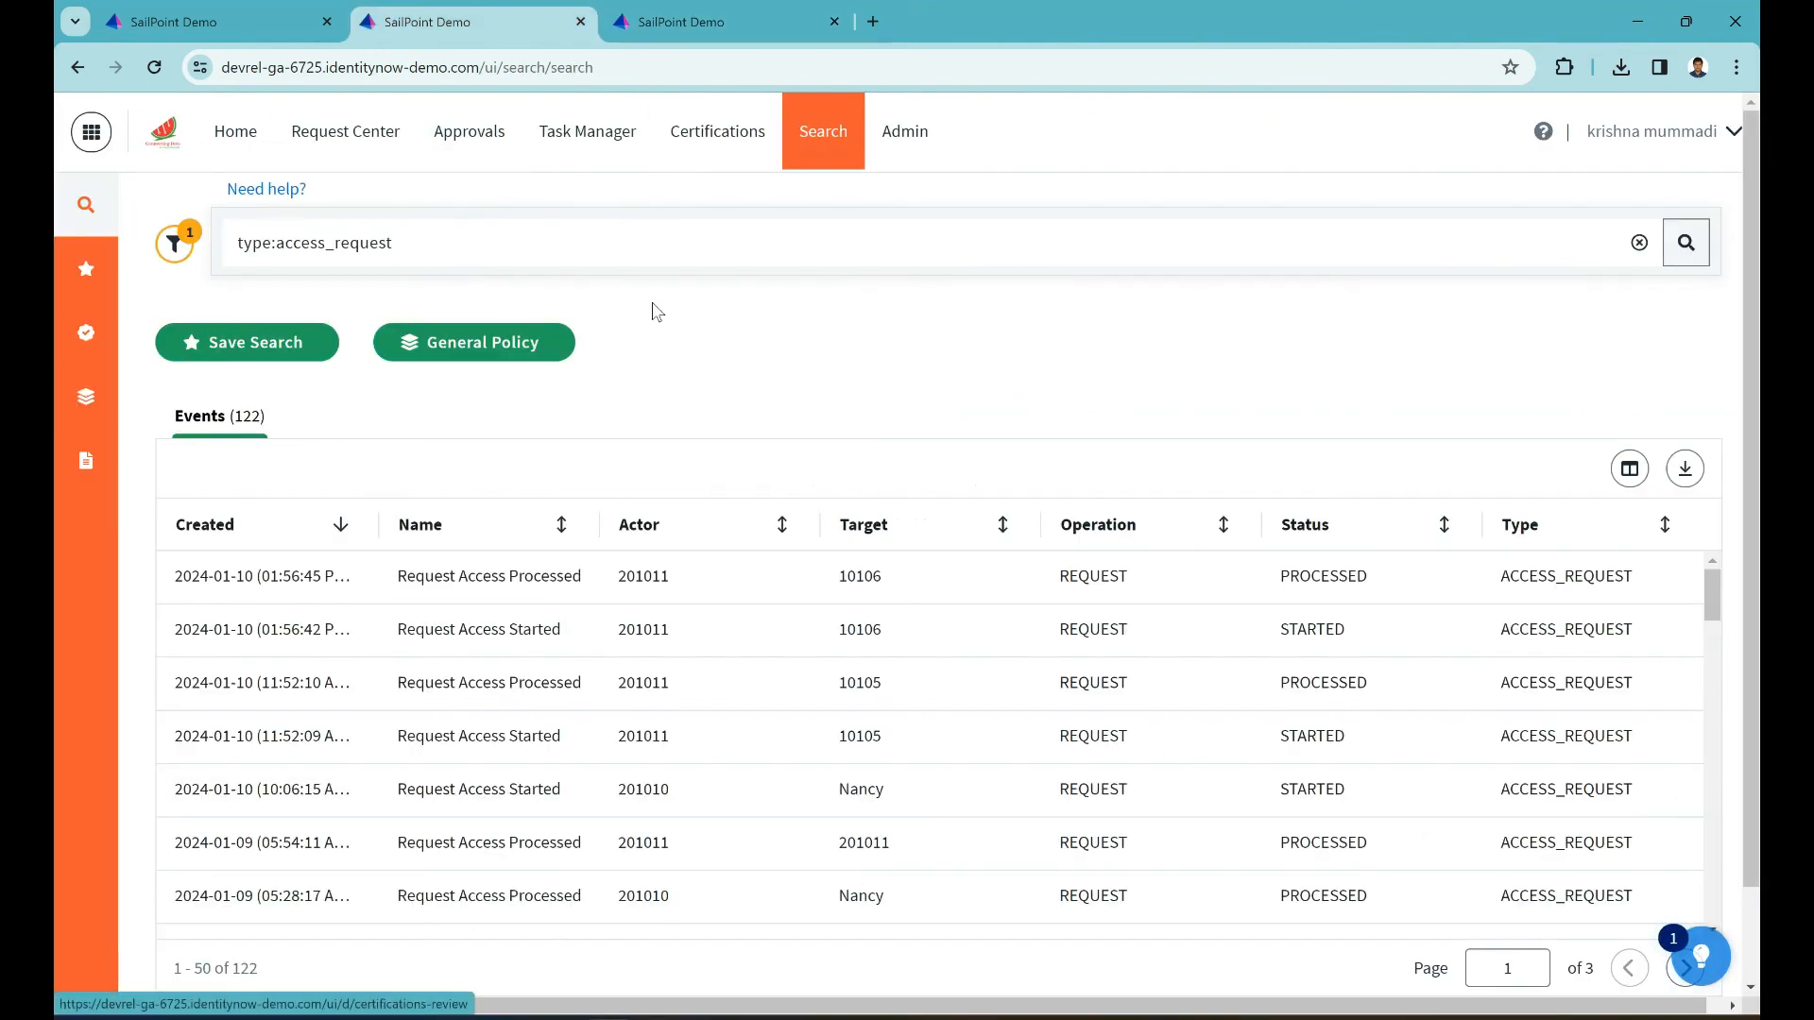